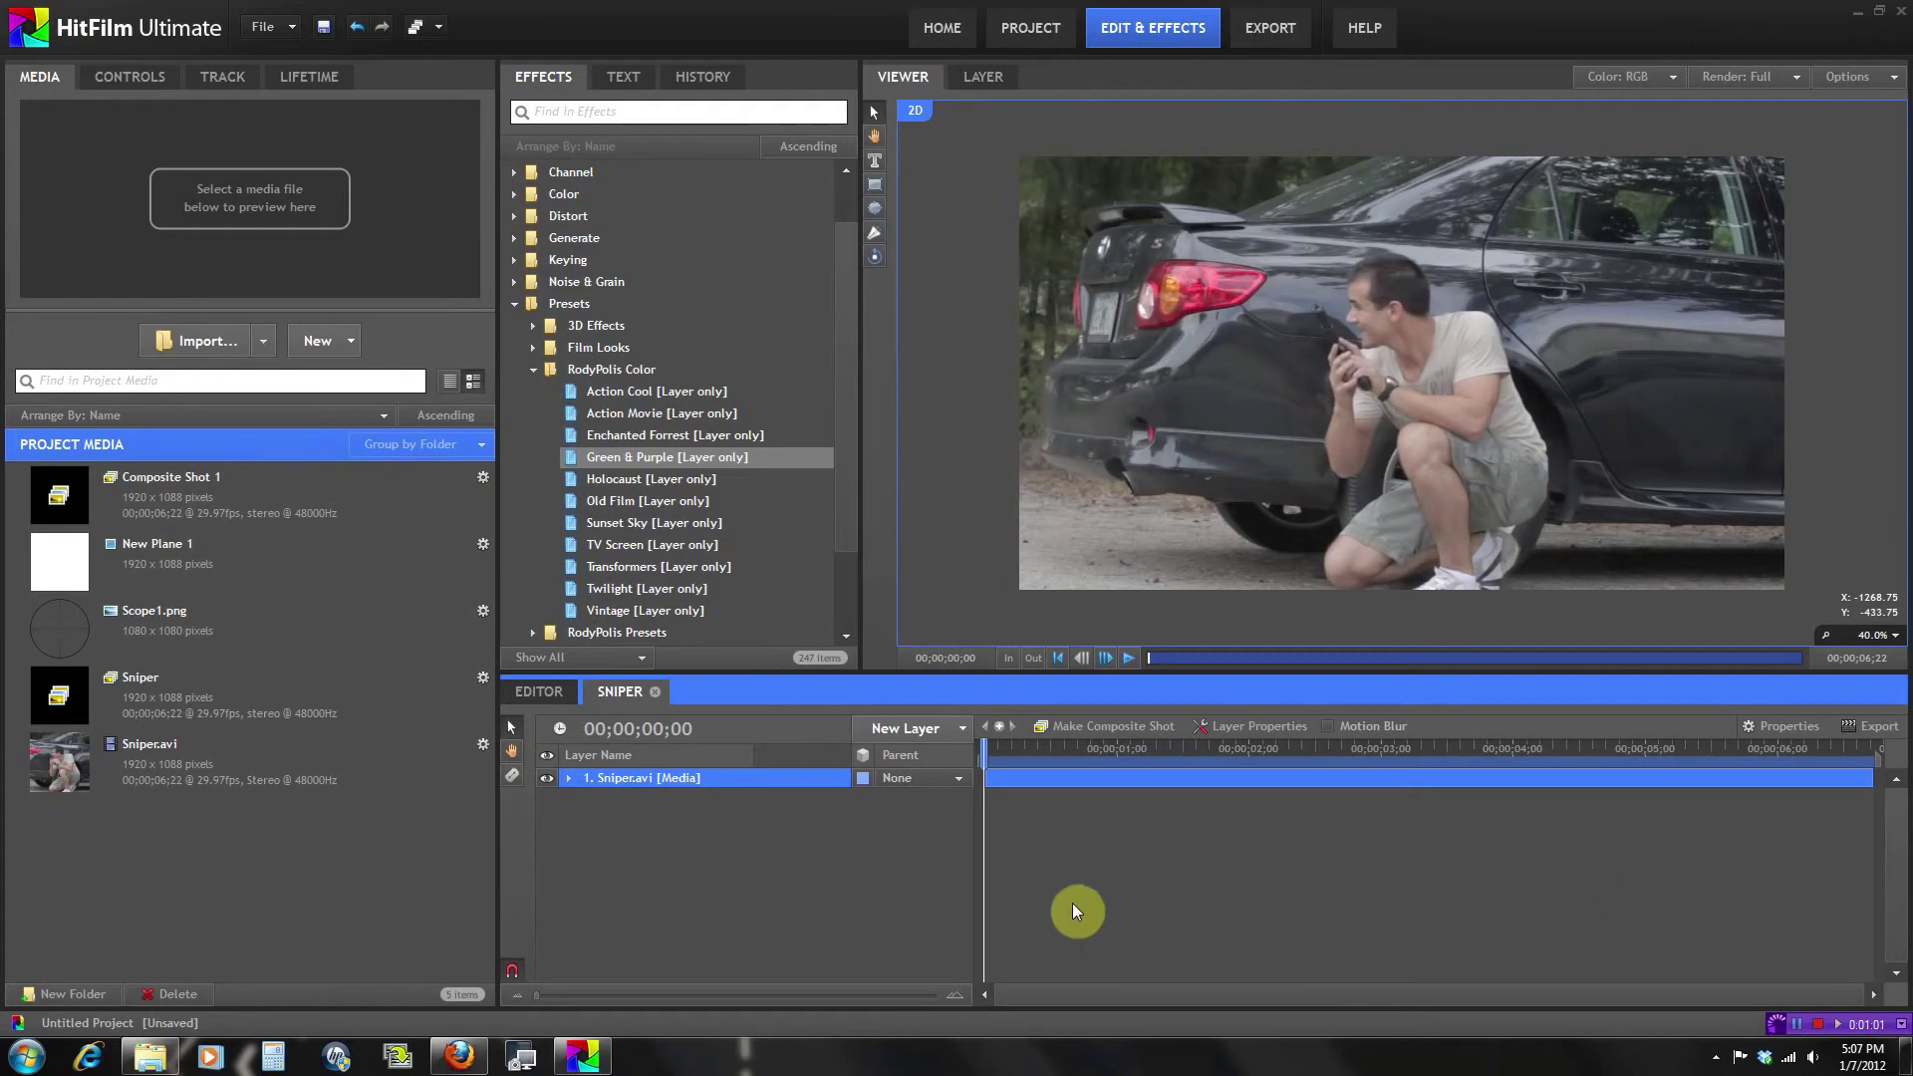
Create a new plane layer named Vignette.
click(889, 729)
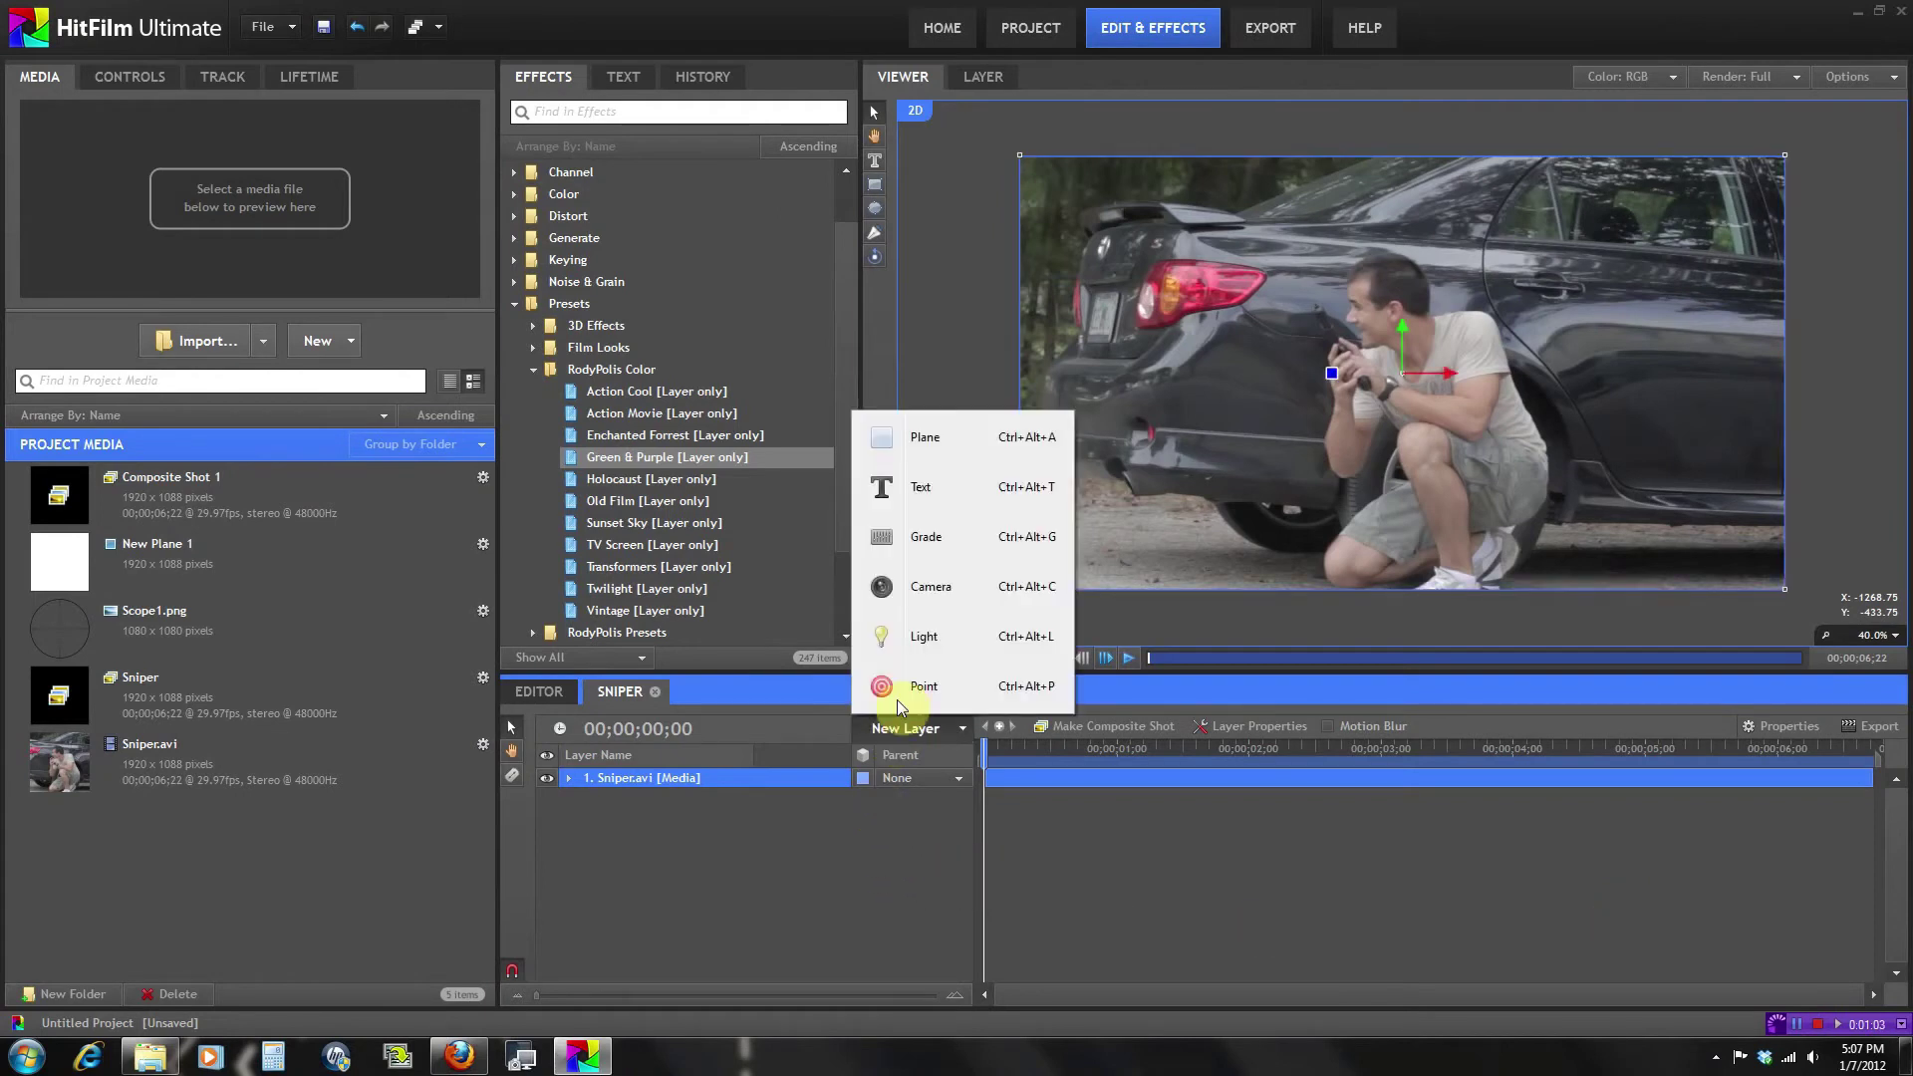
click(919, 450)
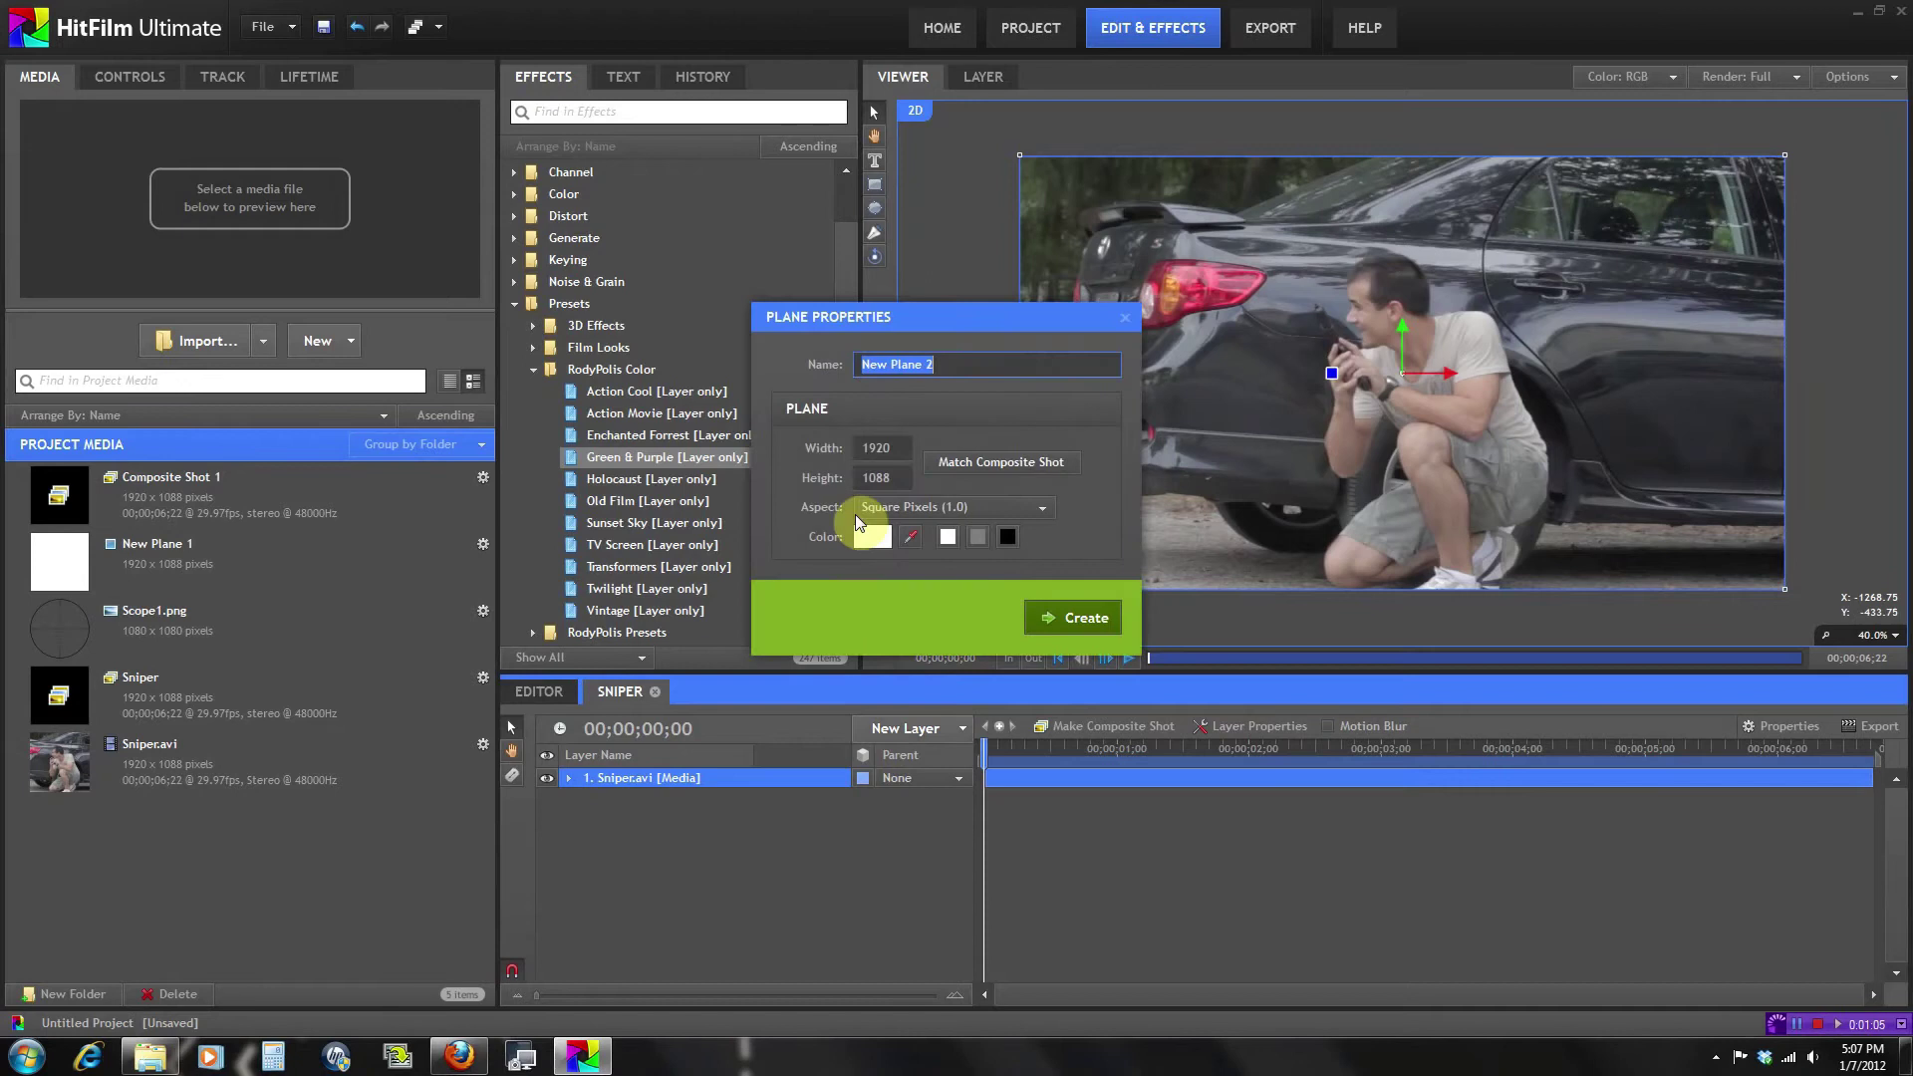
text(Vi)
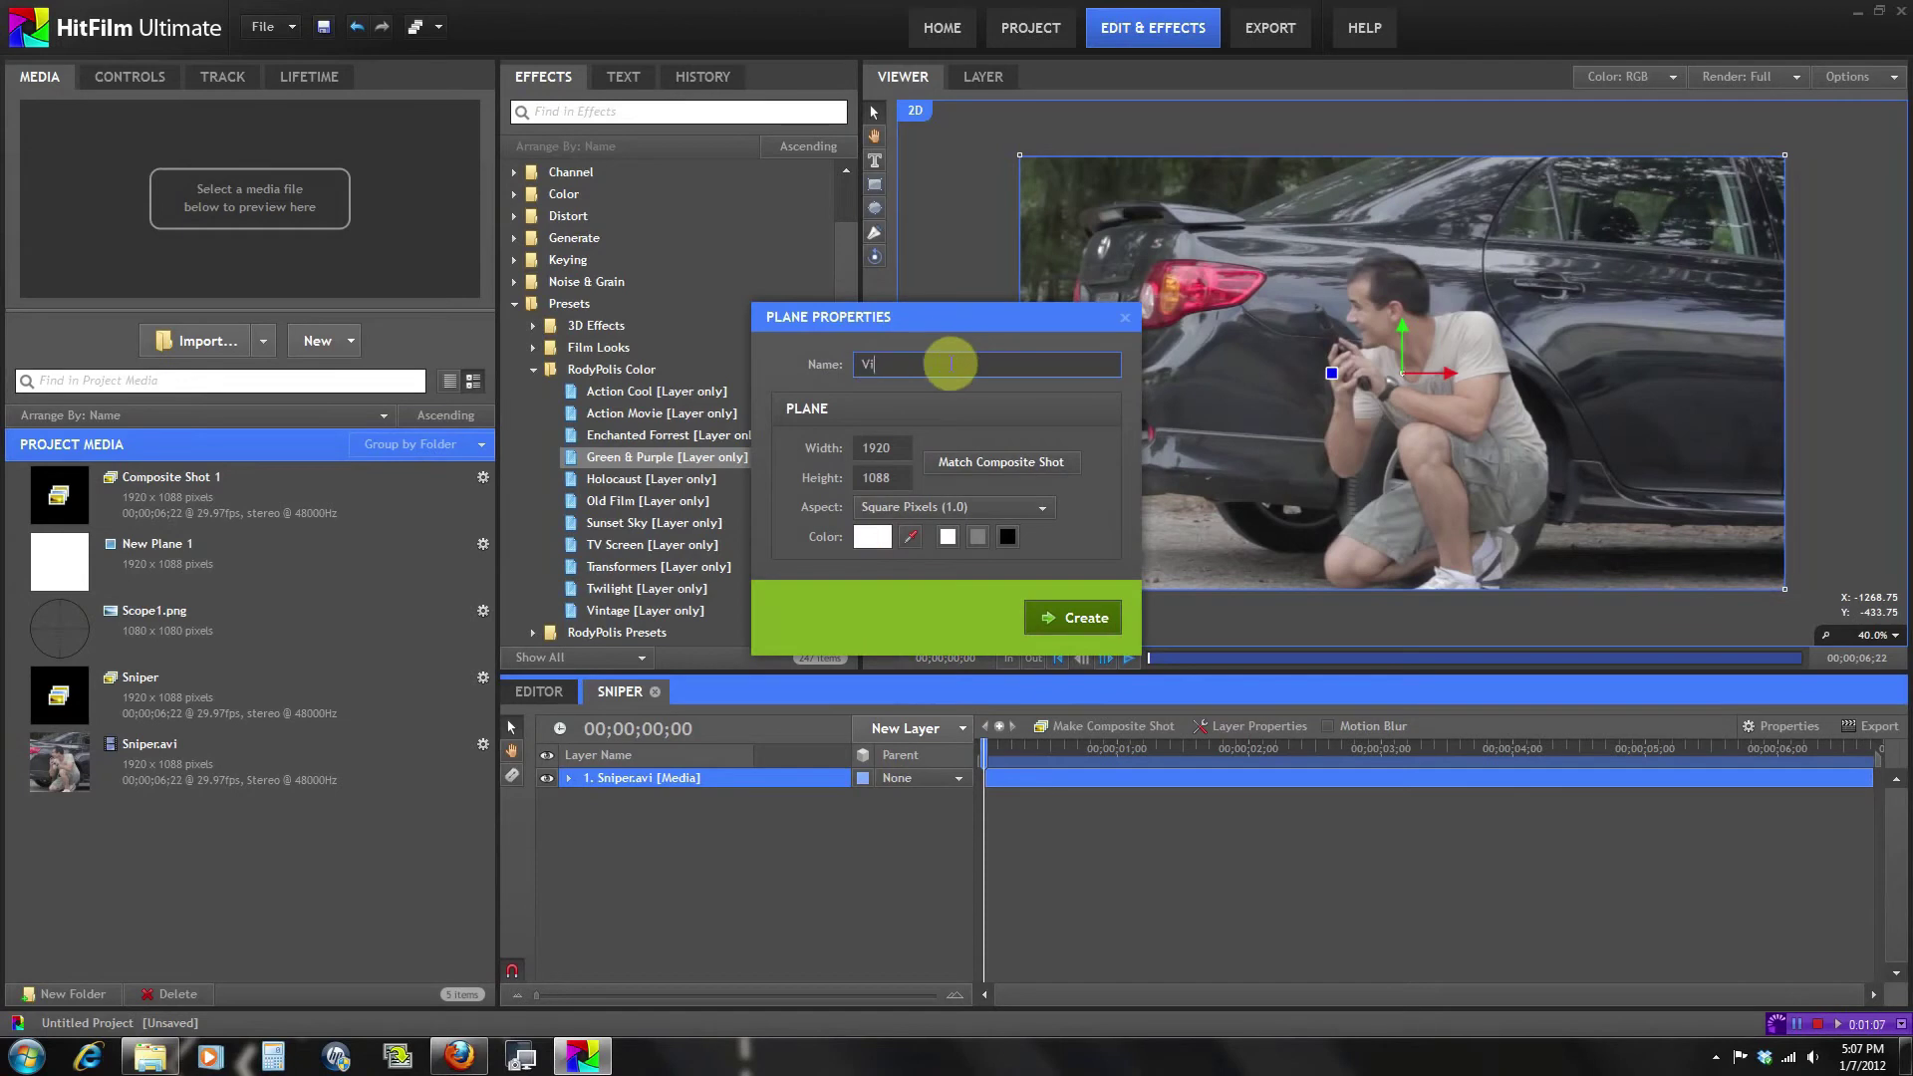
text(gnette)
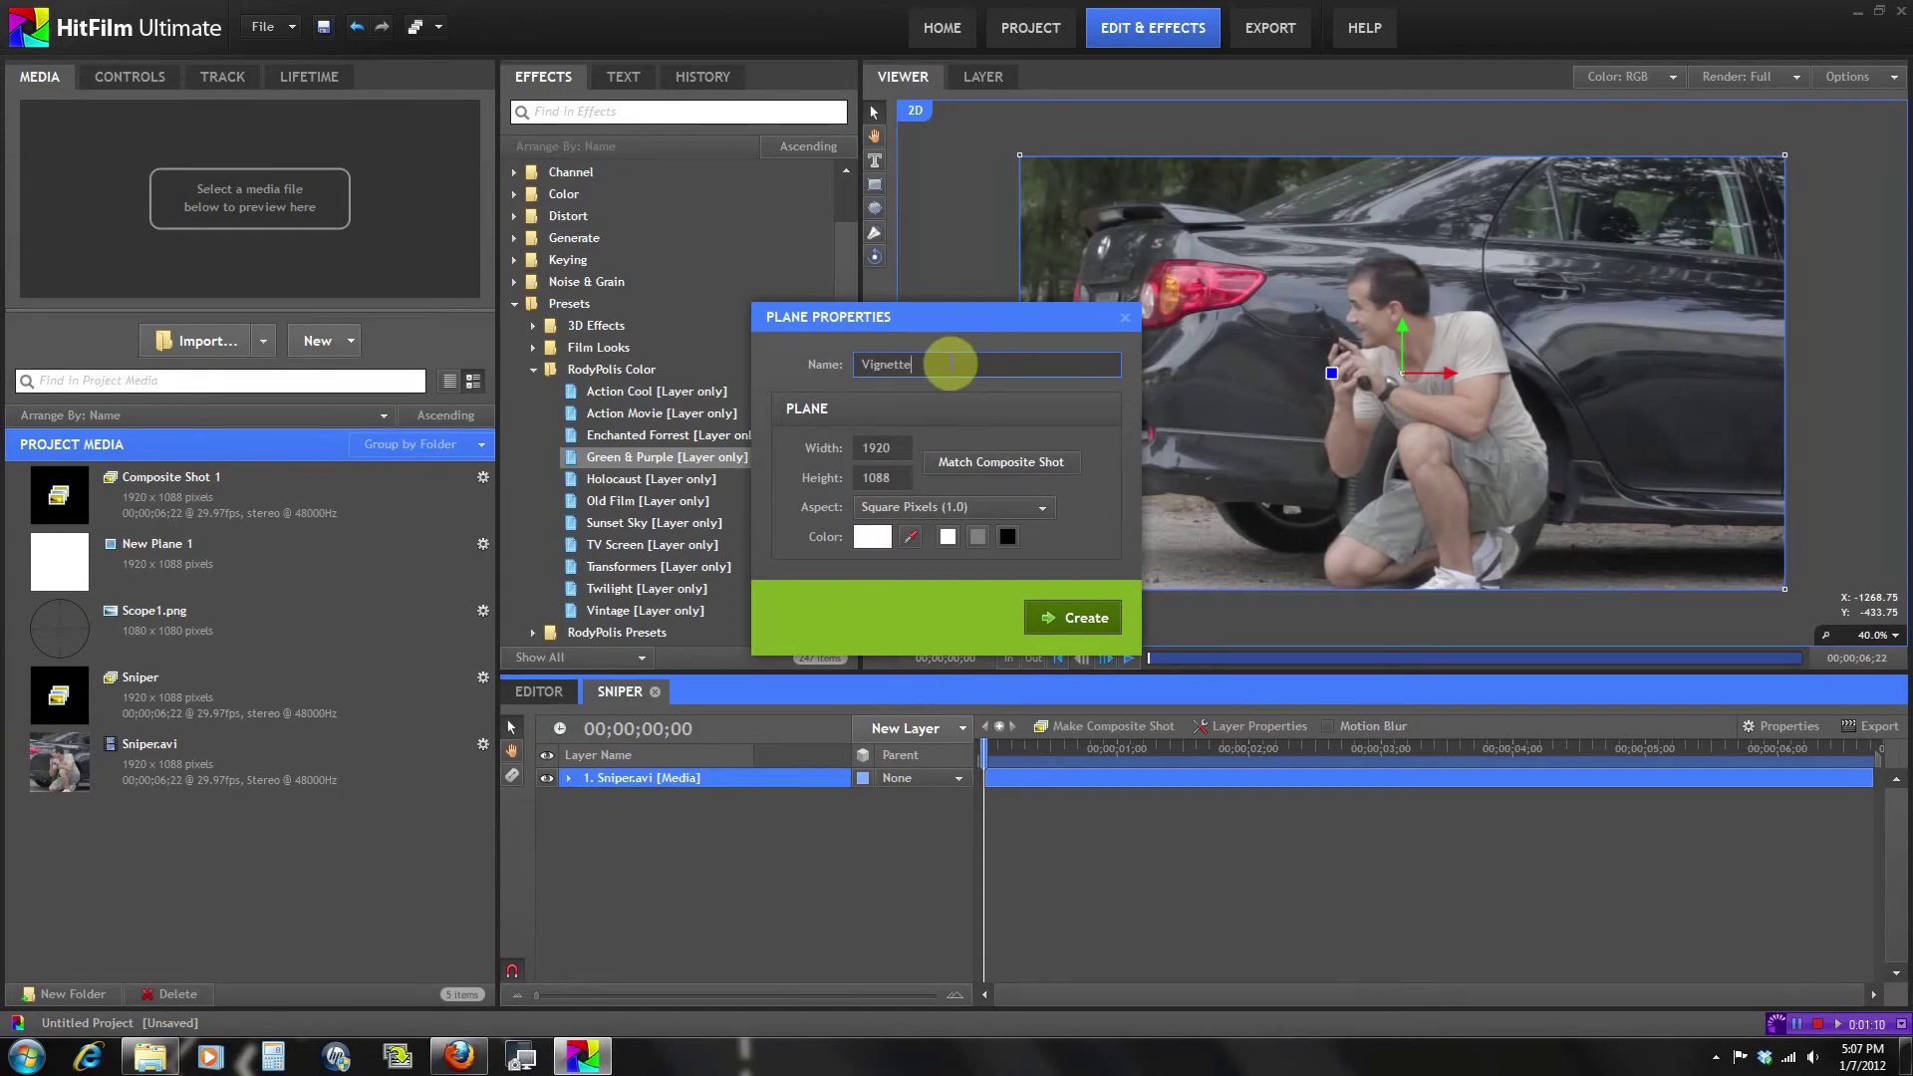
click(1084, 616)
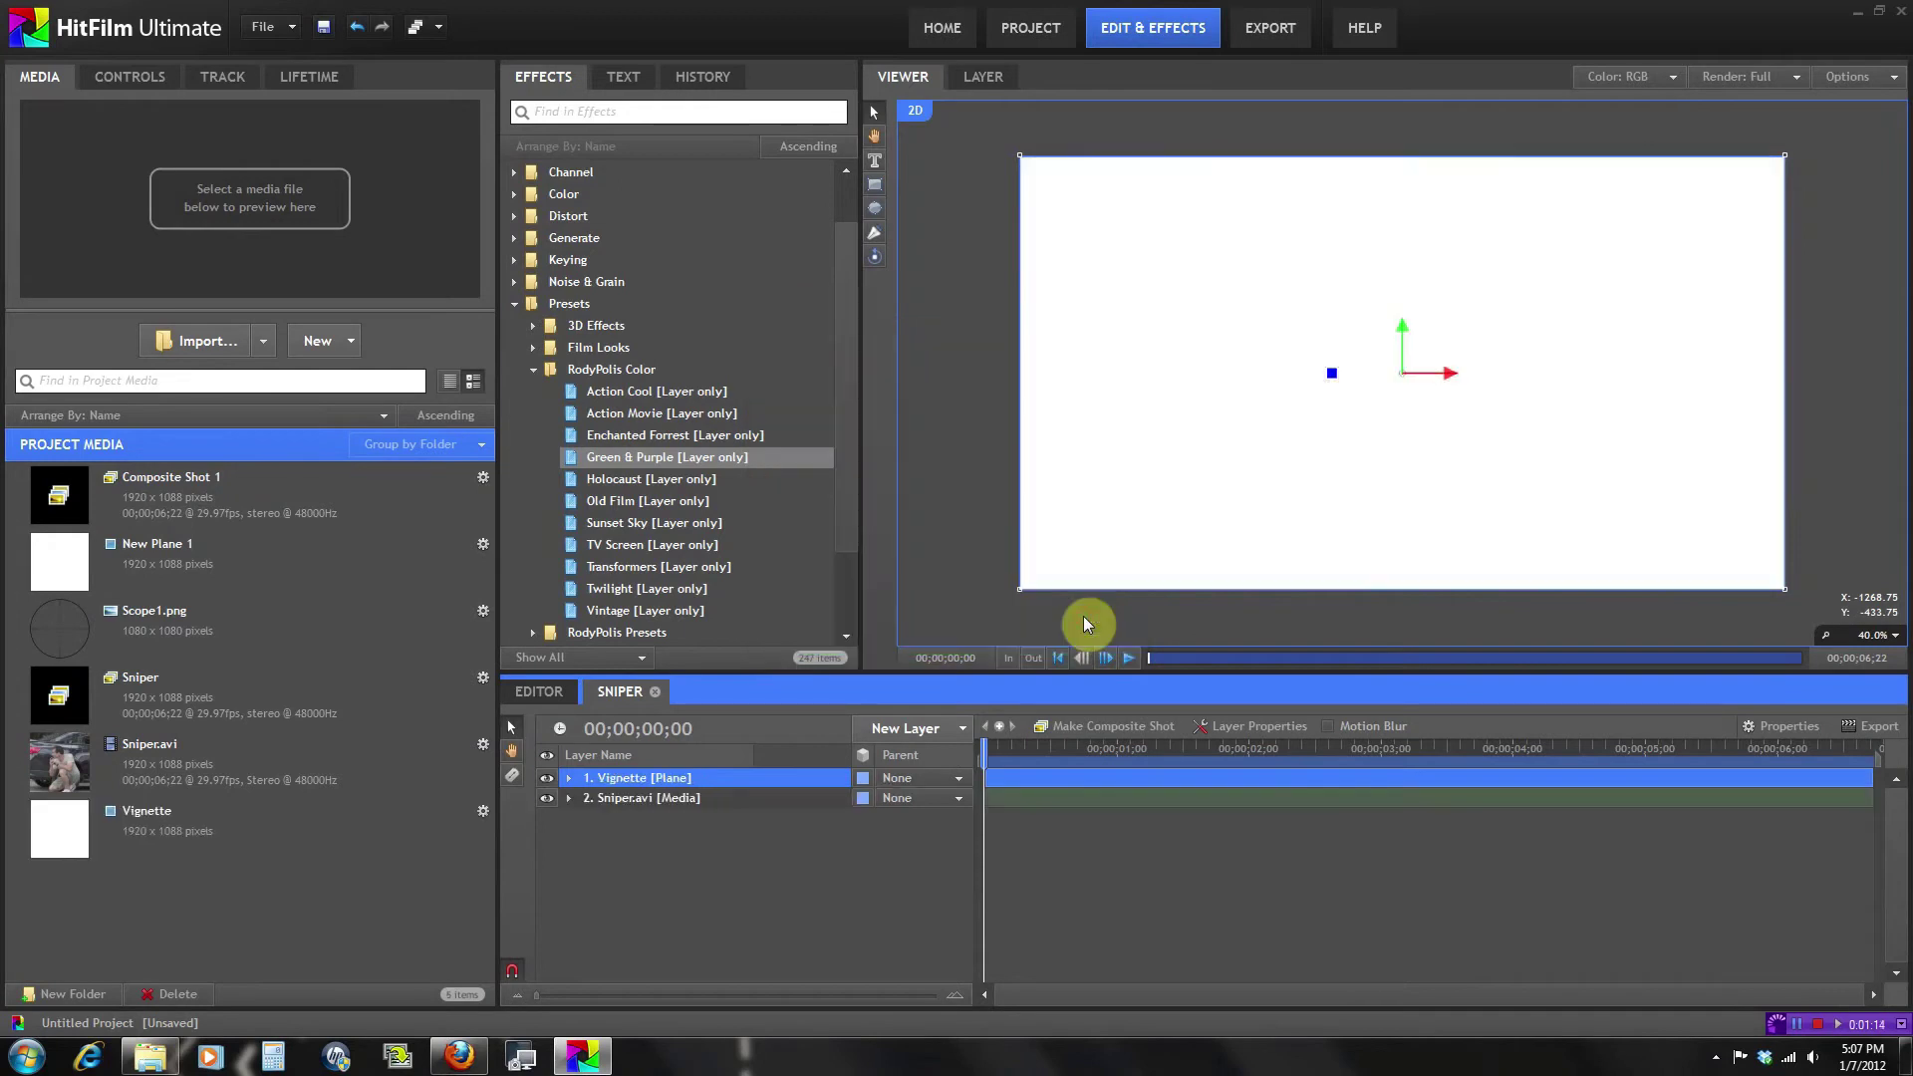
Apply Generate > Vignette to the plane and set its Width 1270 and Height 655.
click(515, 305)
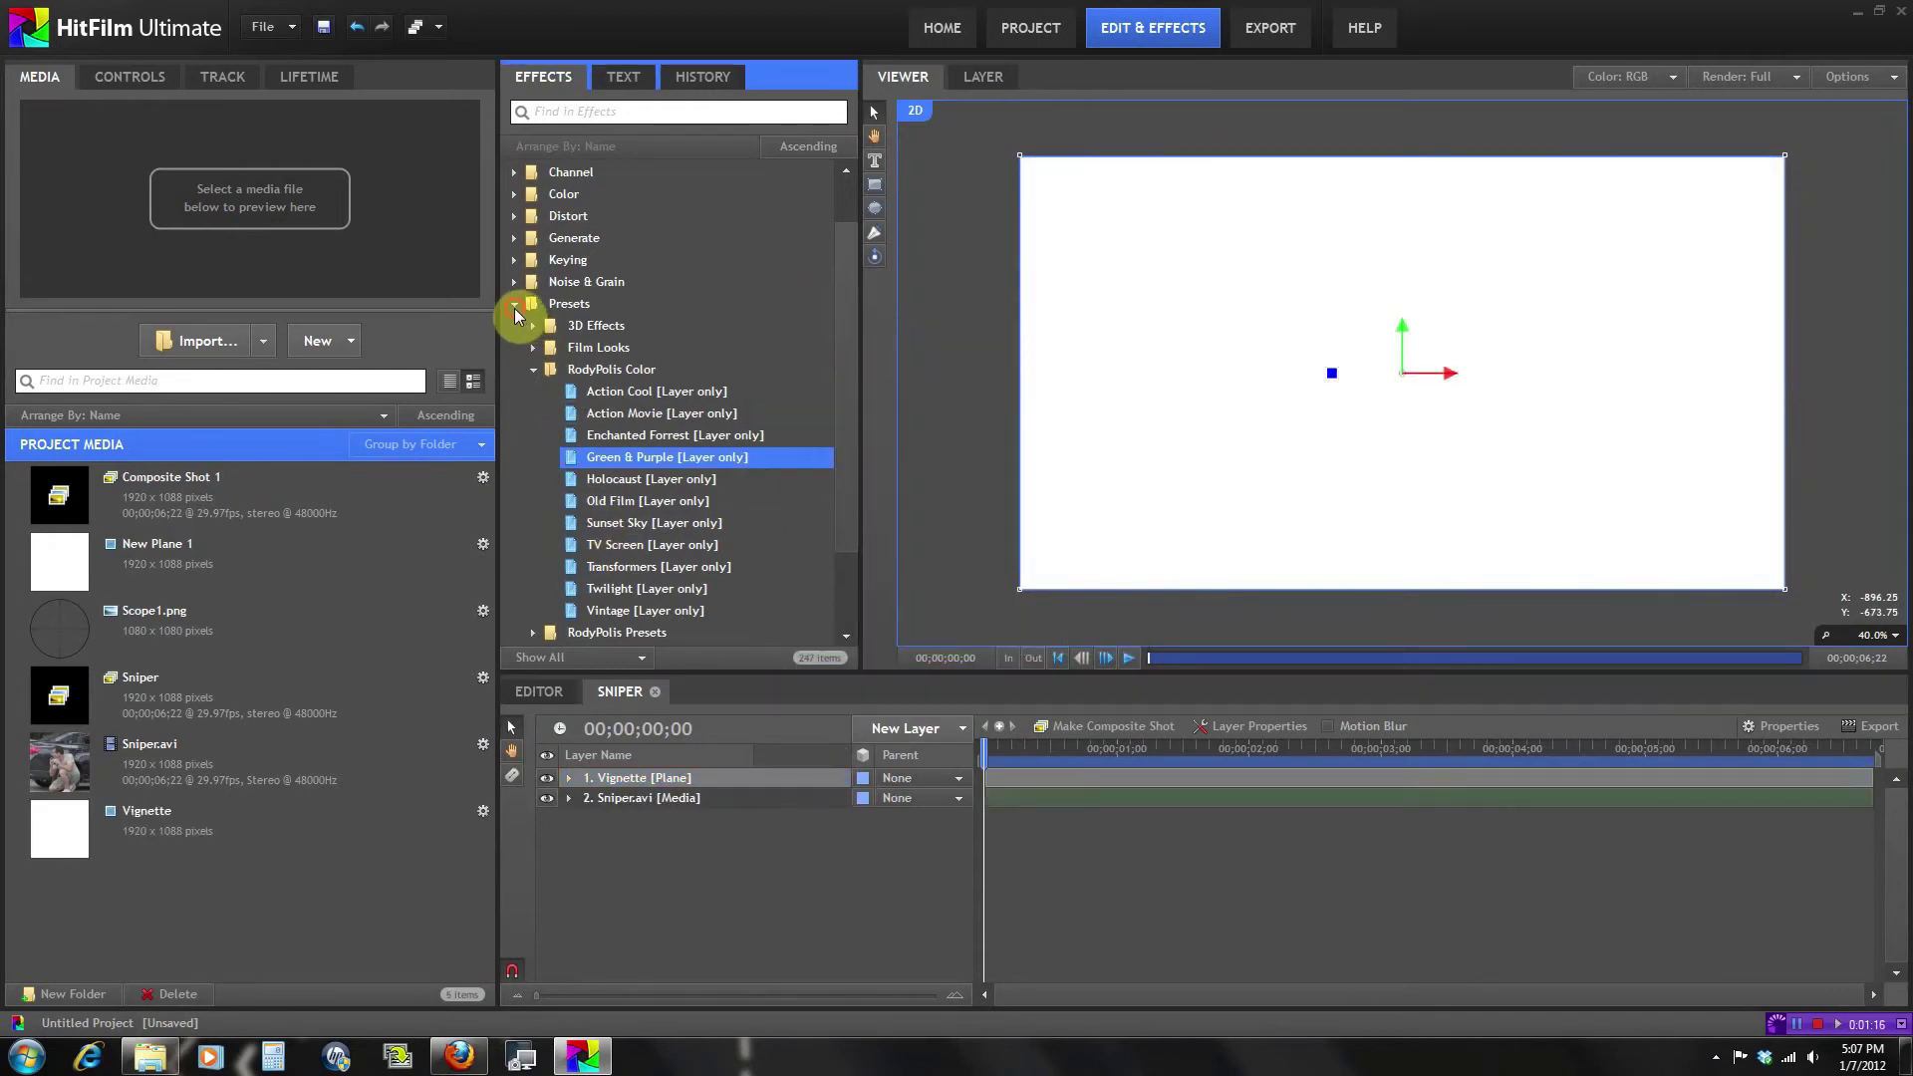
click(515, 301)
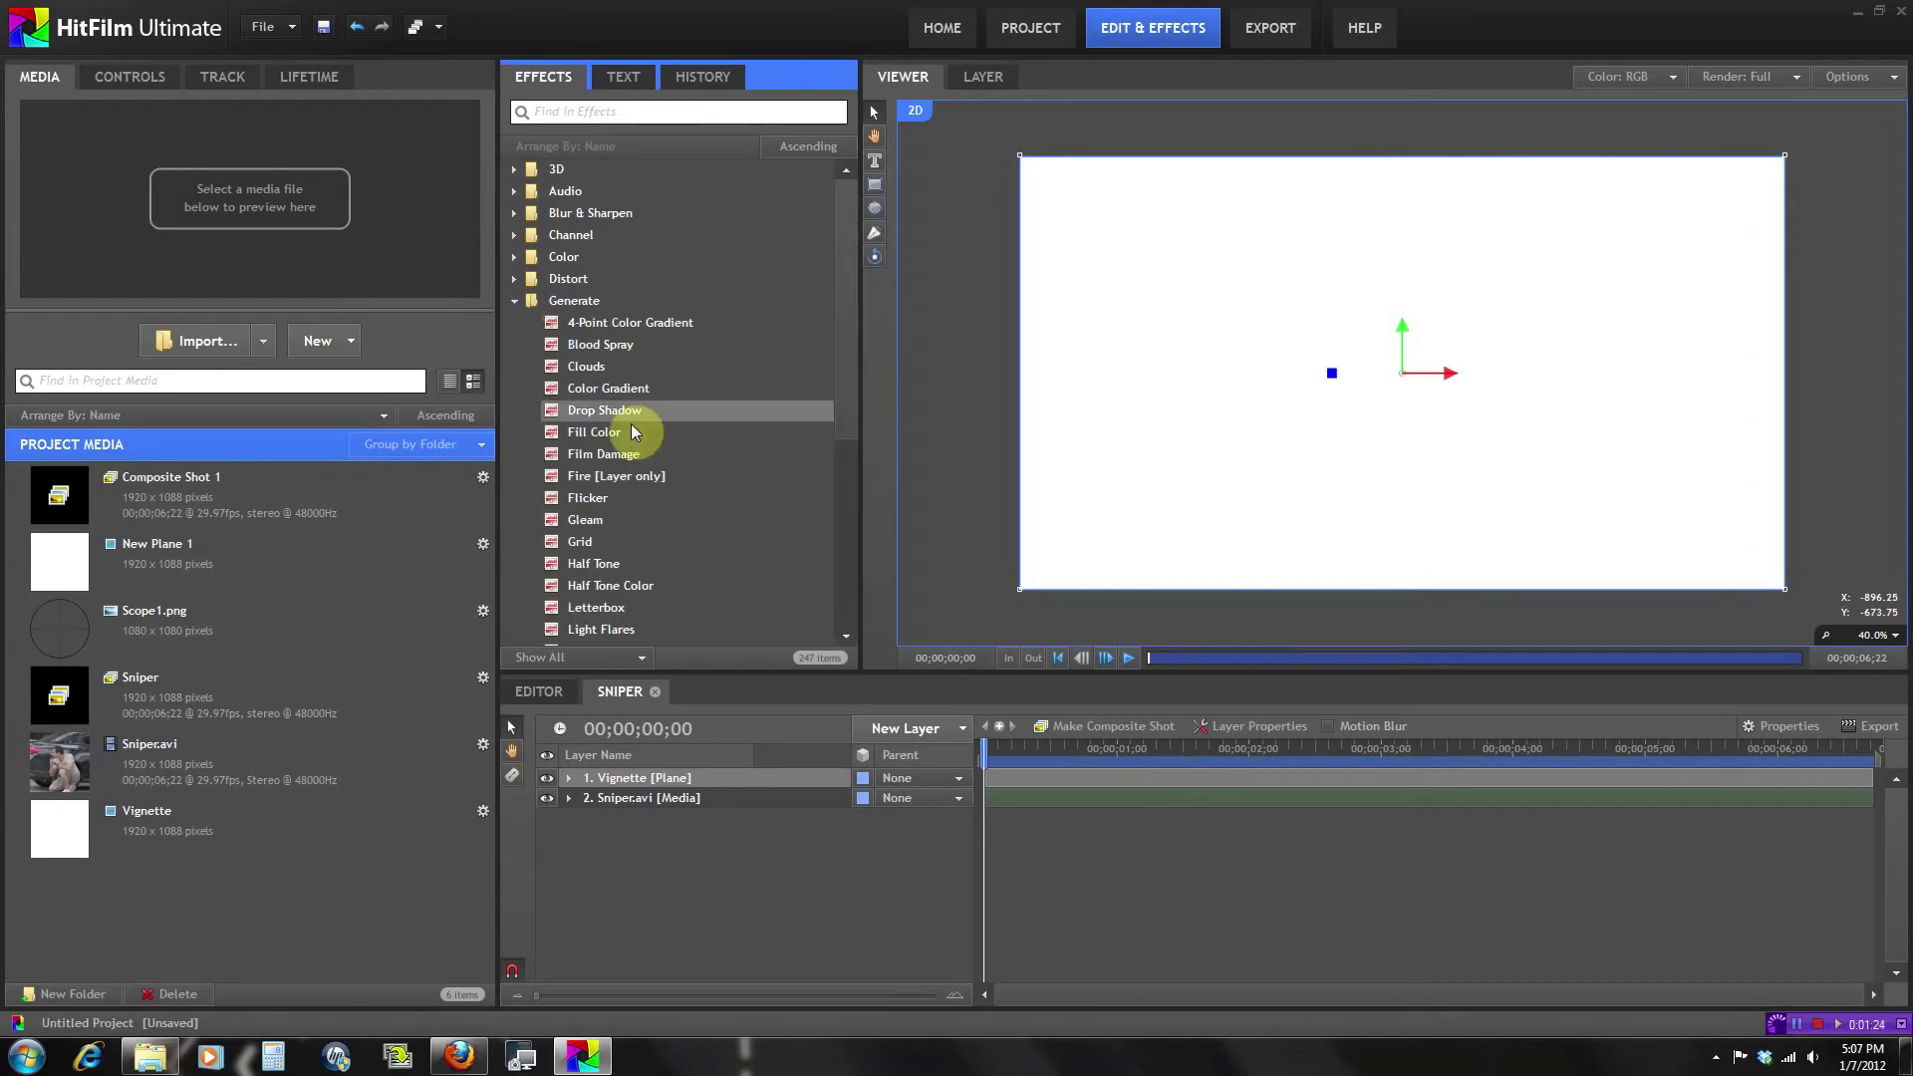
scroll(631, 427, down, 3)
drag(608, 575, 638, 779)
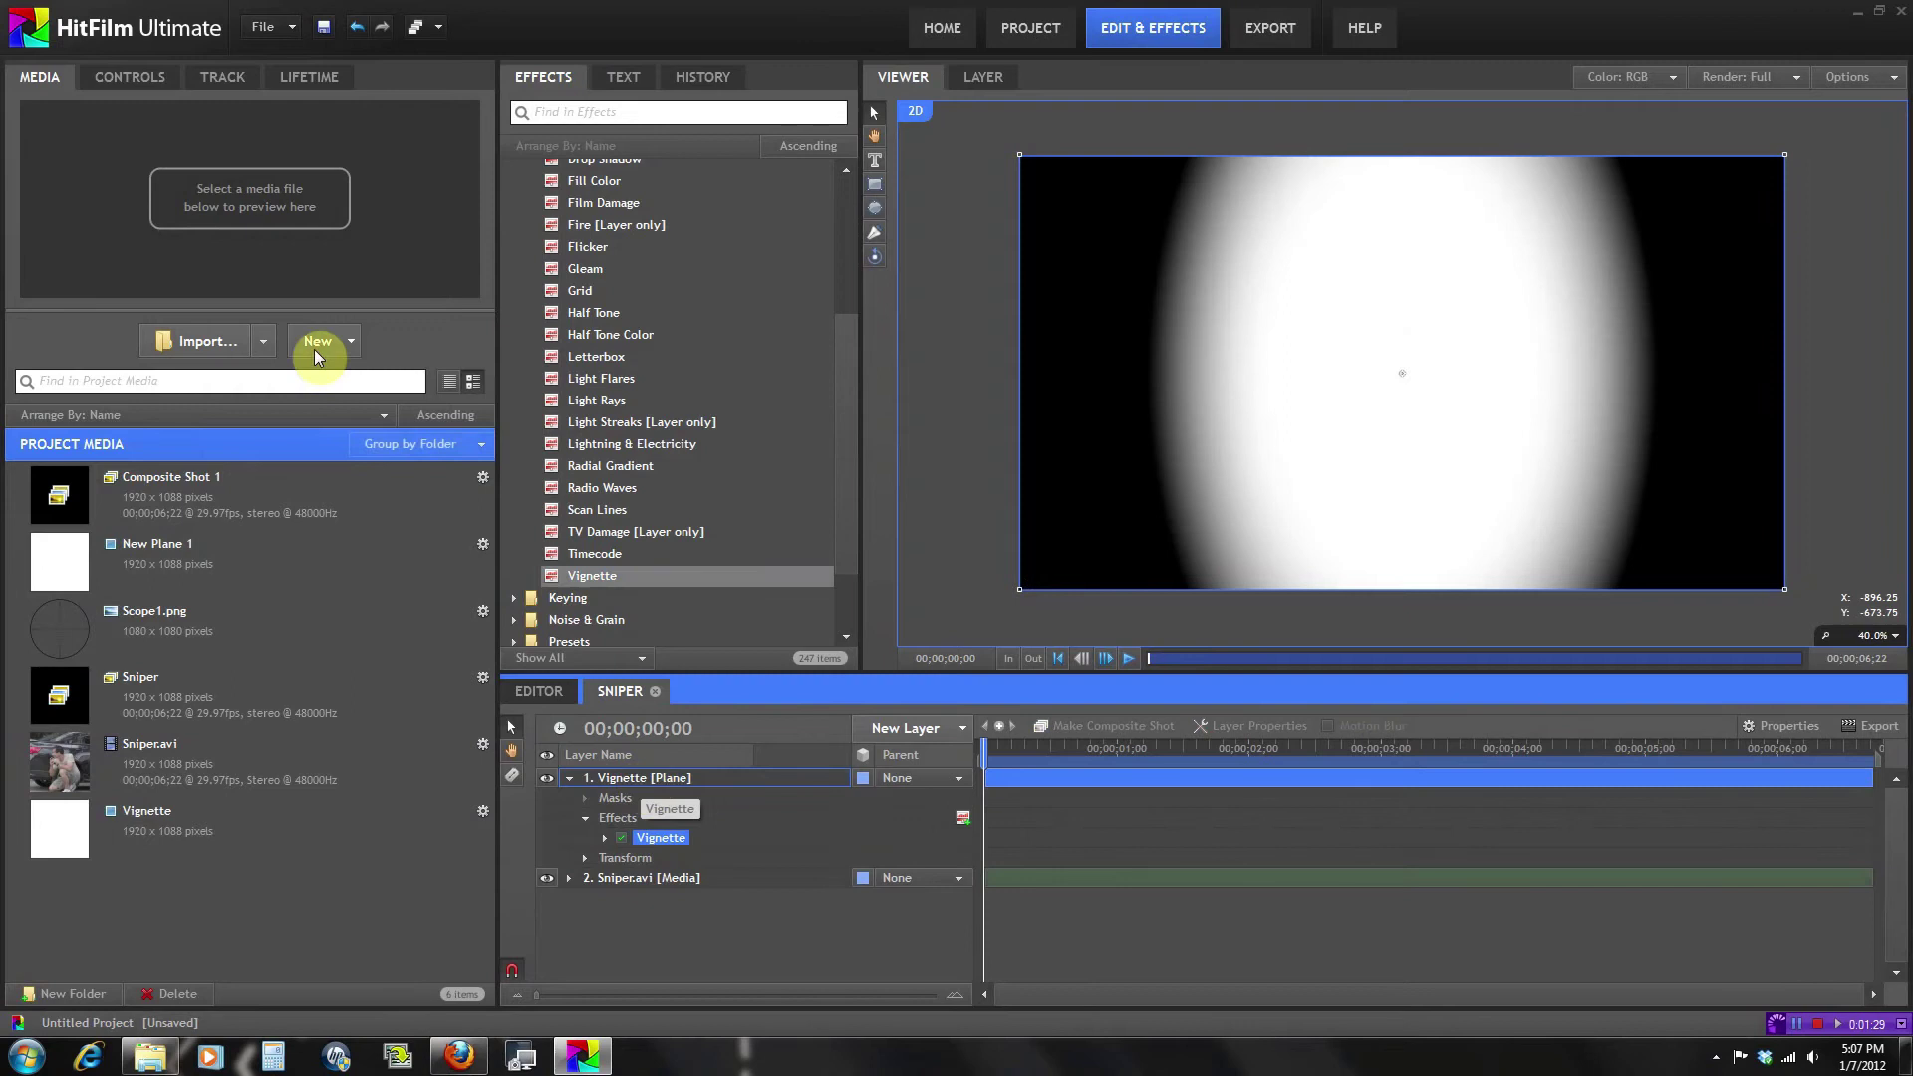
click(130, 77)
click(37, 191)
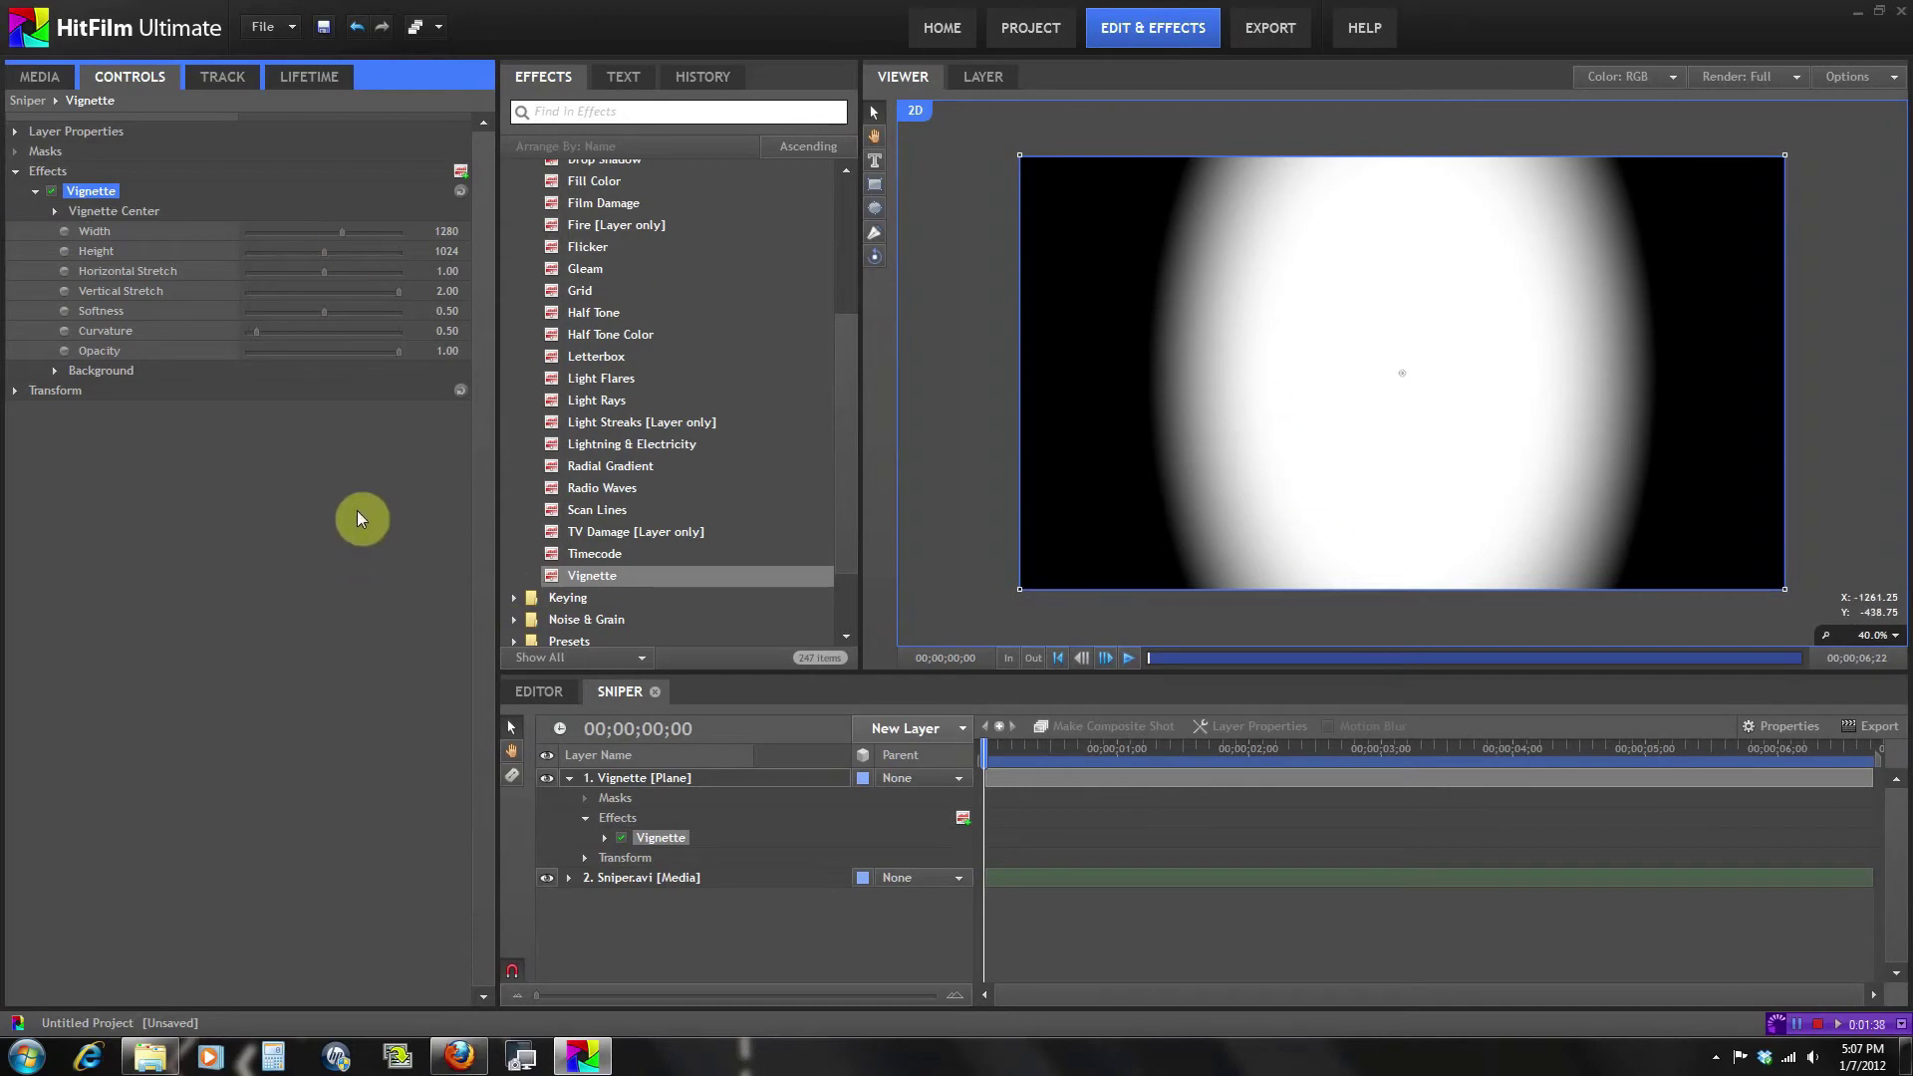
drag(341, 235, 294, 251)
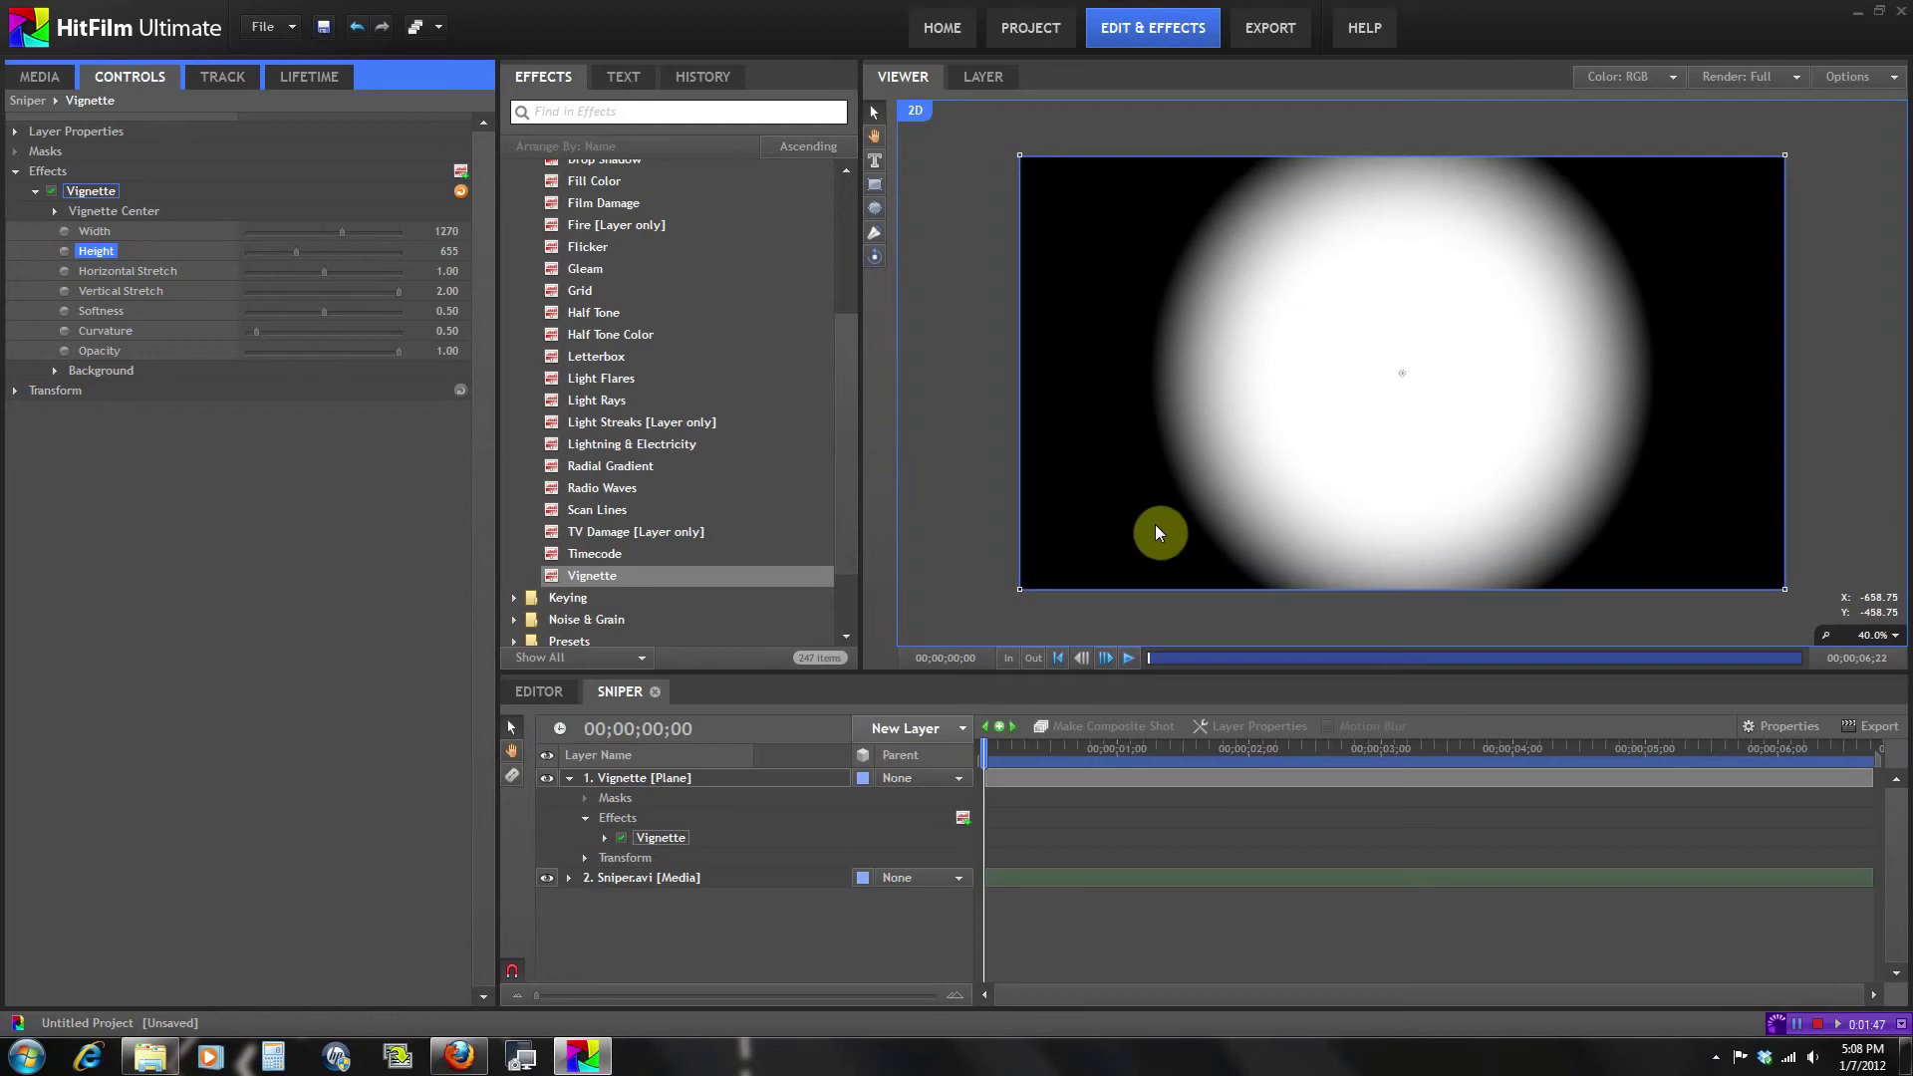
Set the Vignette plane's blend mode to Multiply and scrub the clip to check the darkened edges.
right_click(673, 780)
mouse_move(766, 435)
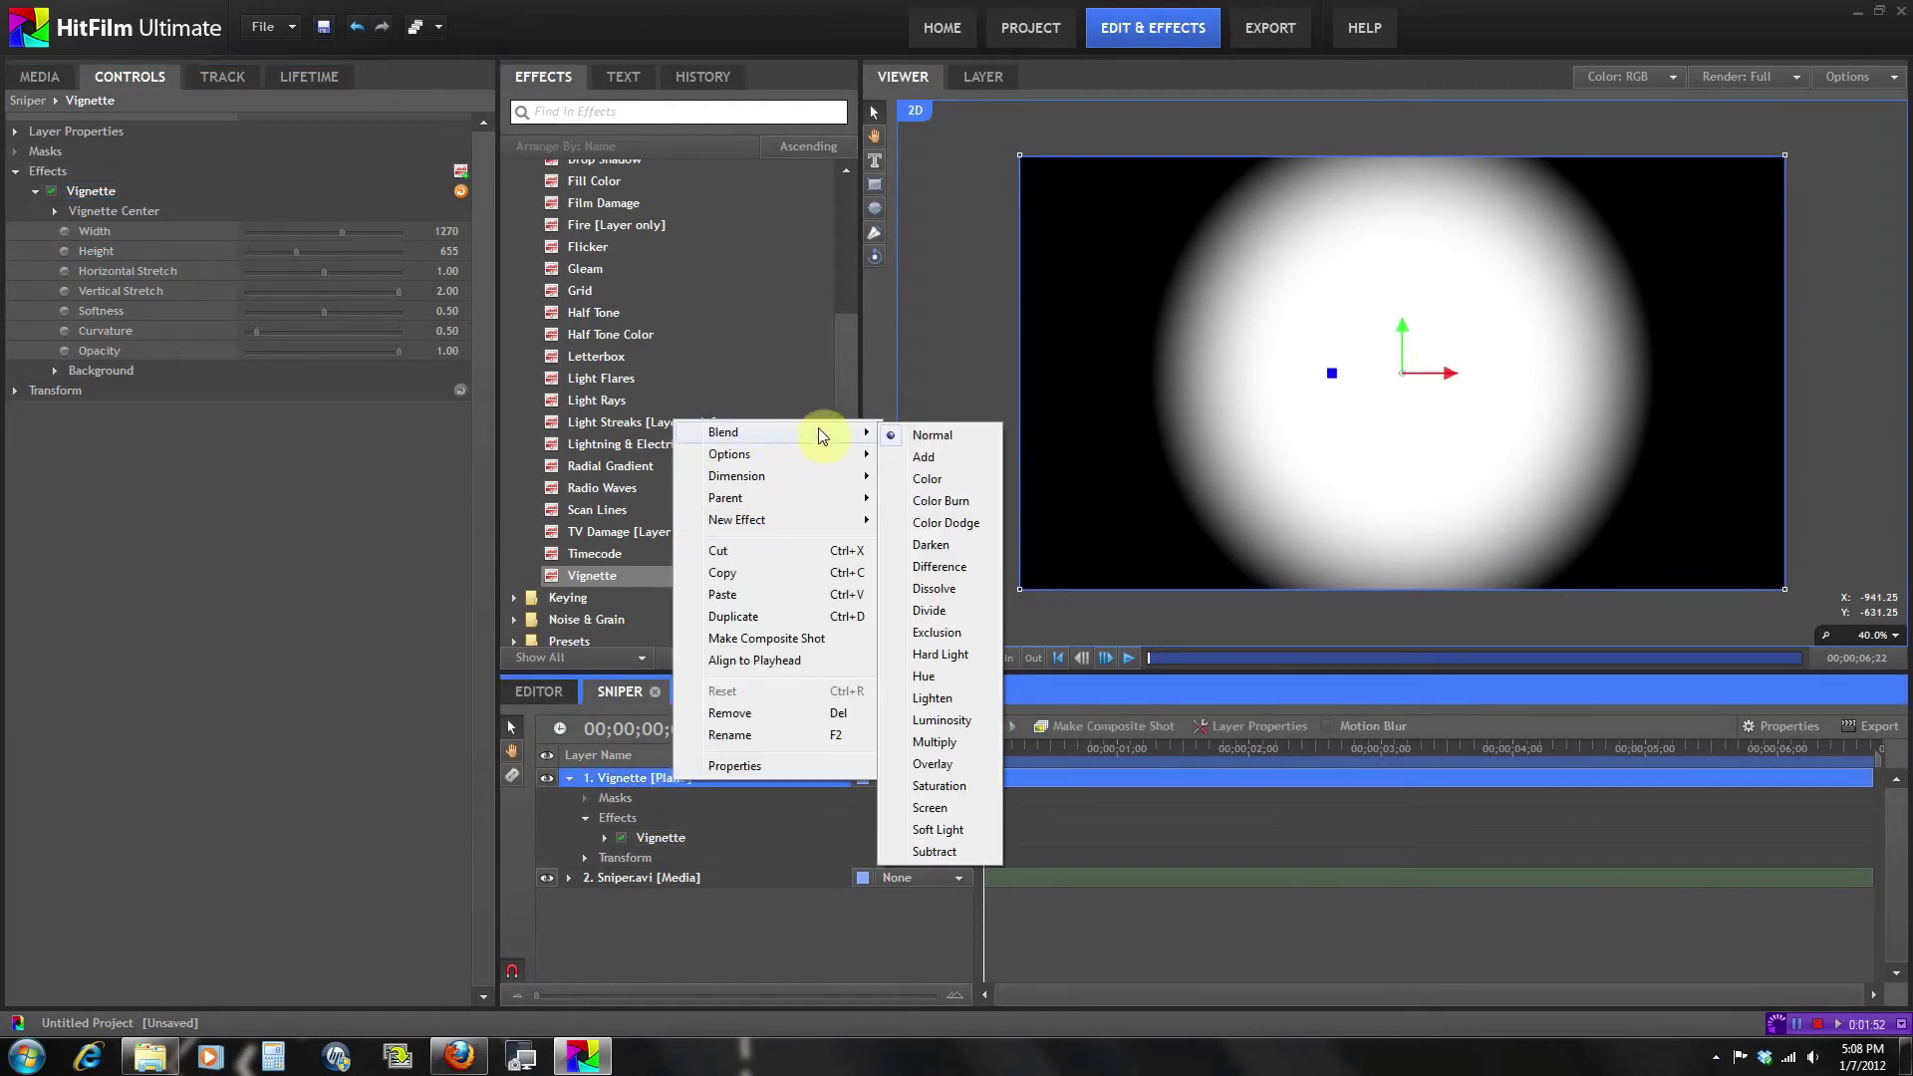
click(930, 742)
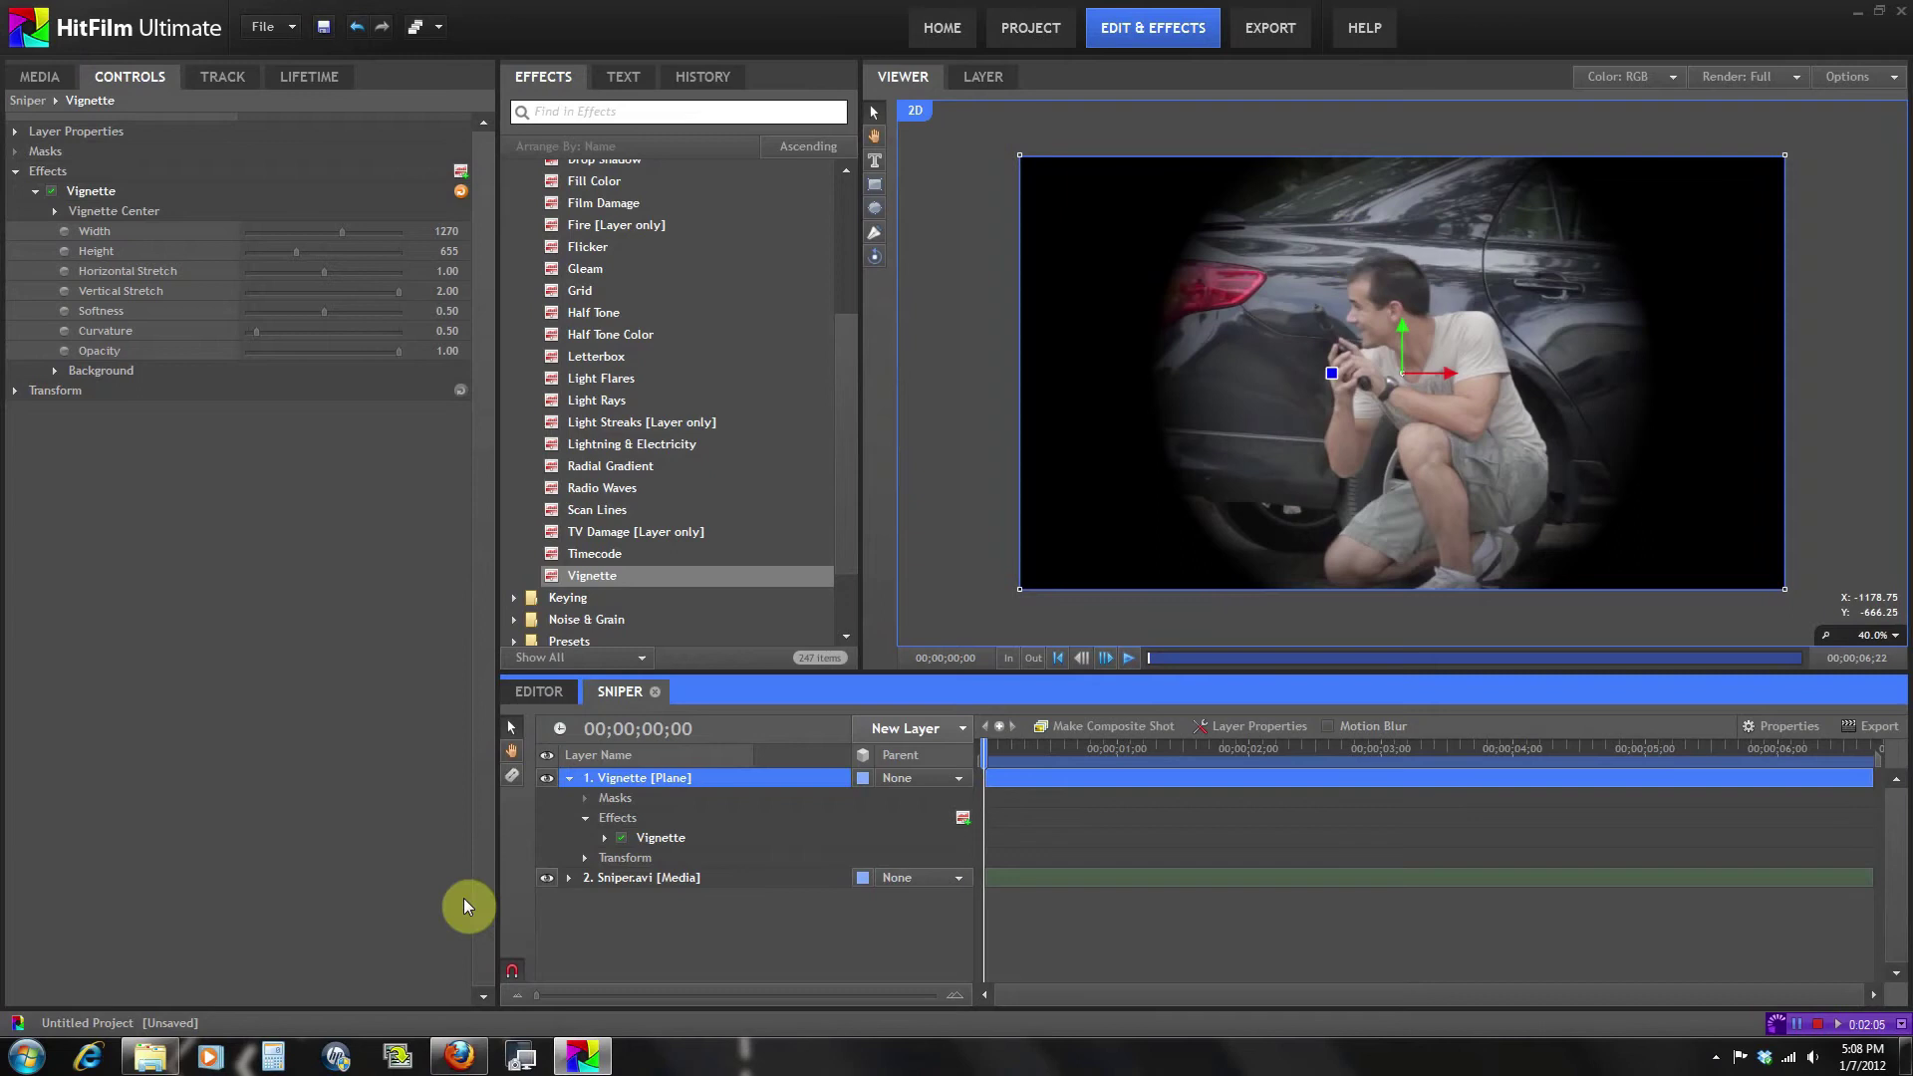
click(572, 782)
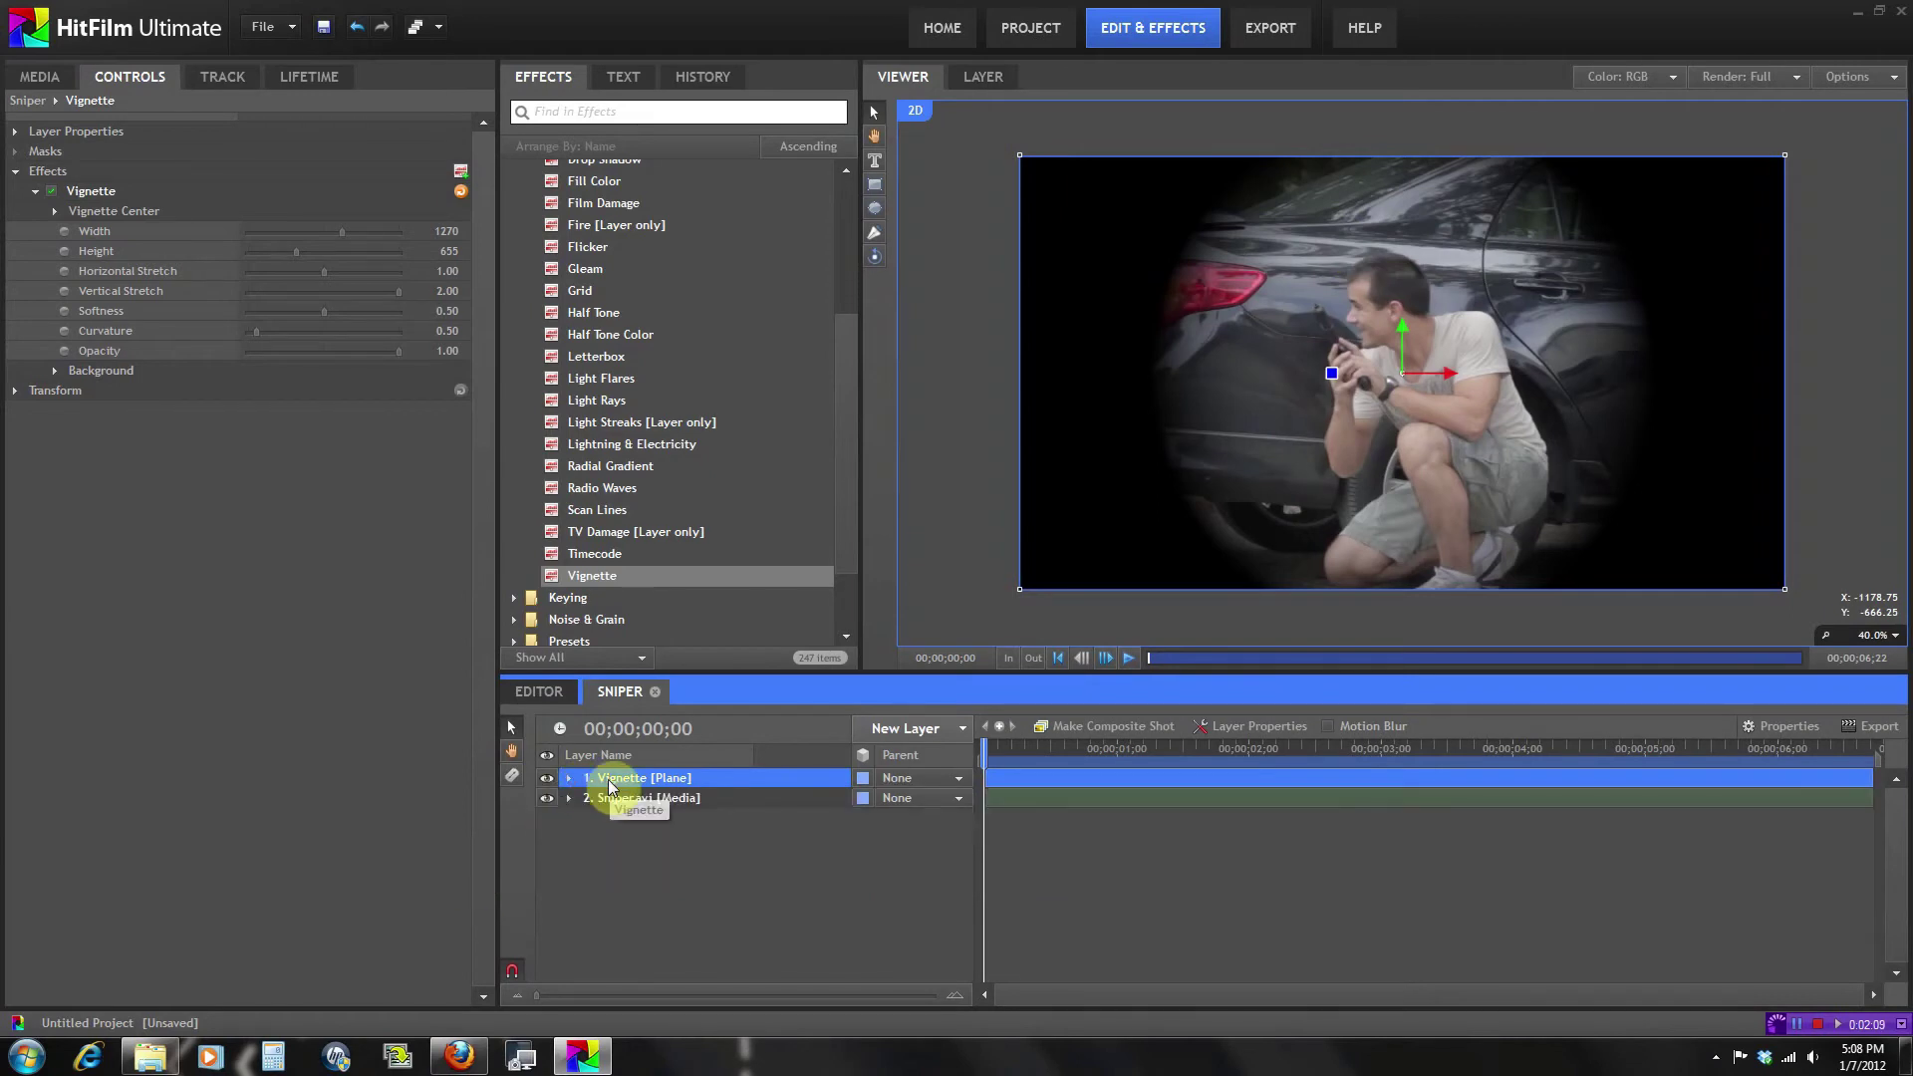
click(630, 797)
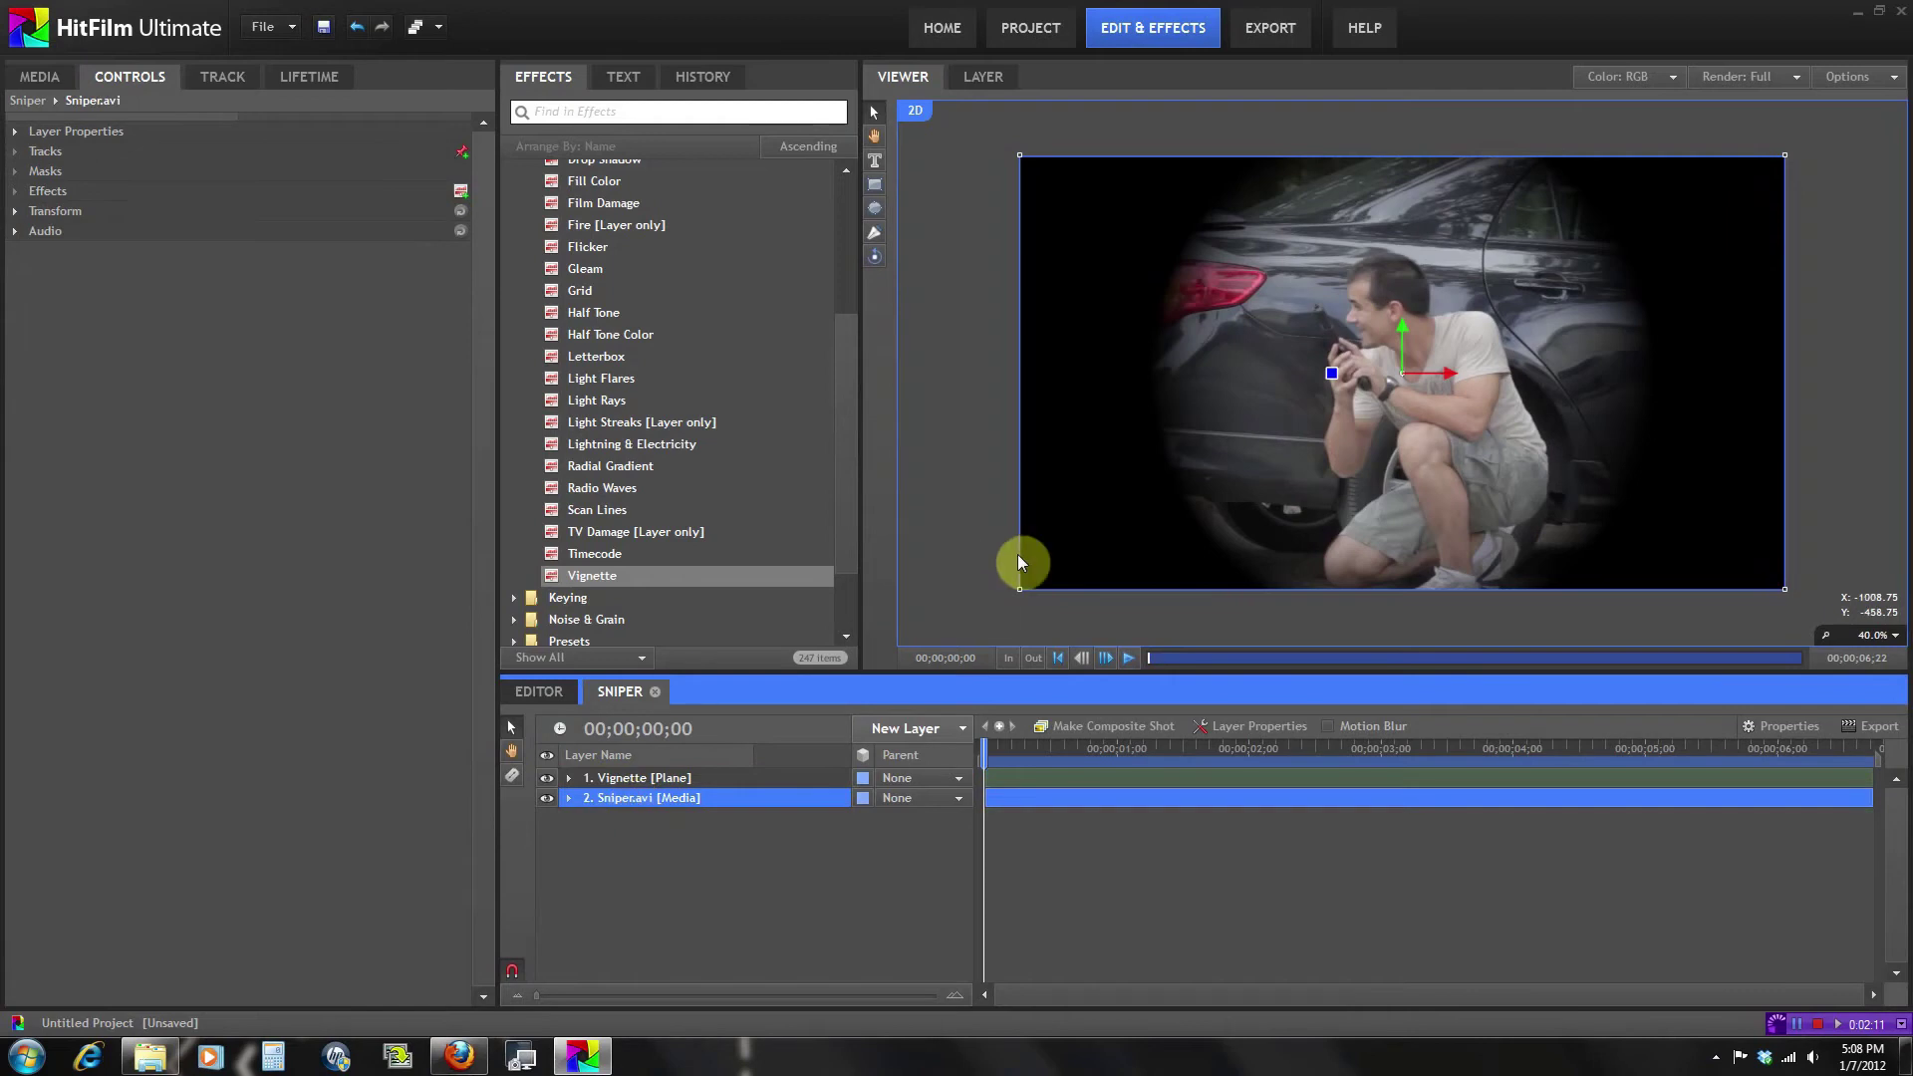
click(678, 778)
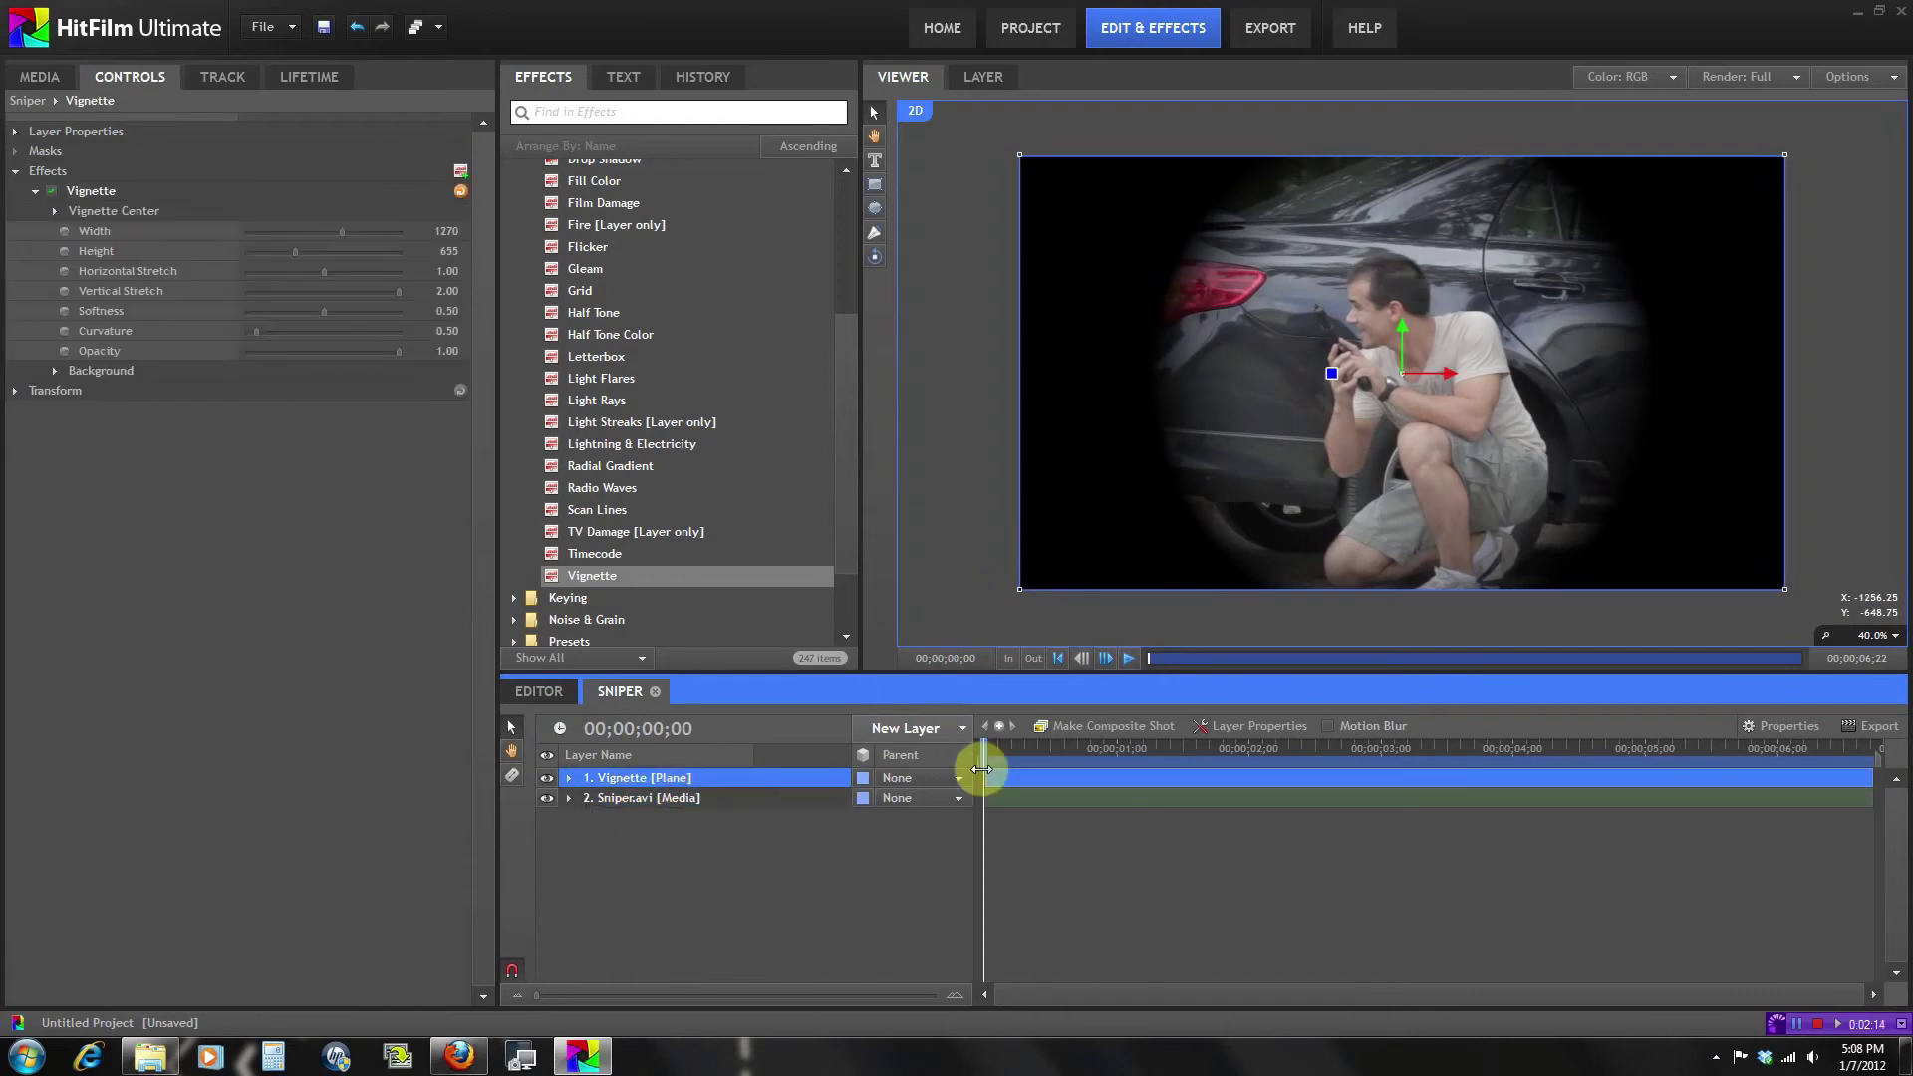
drag(989, 754, 1332, 774)
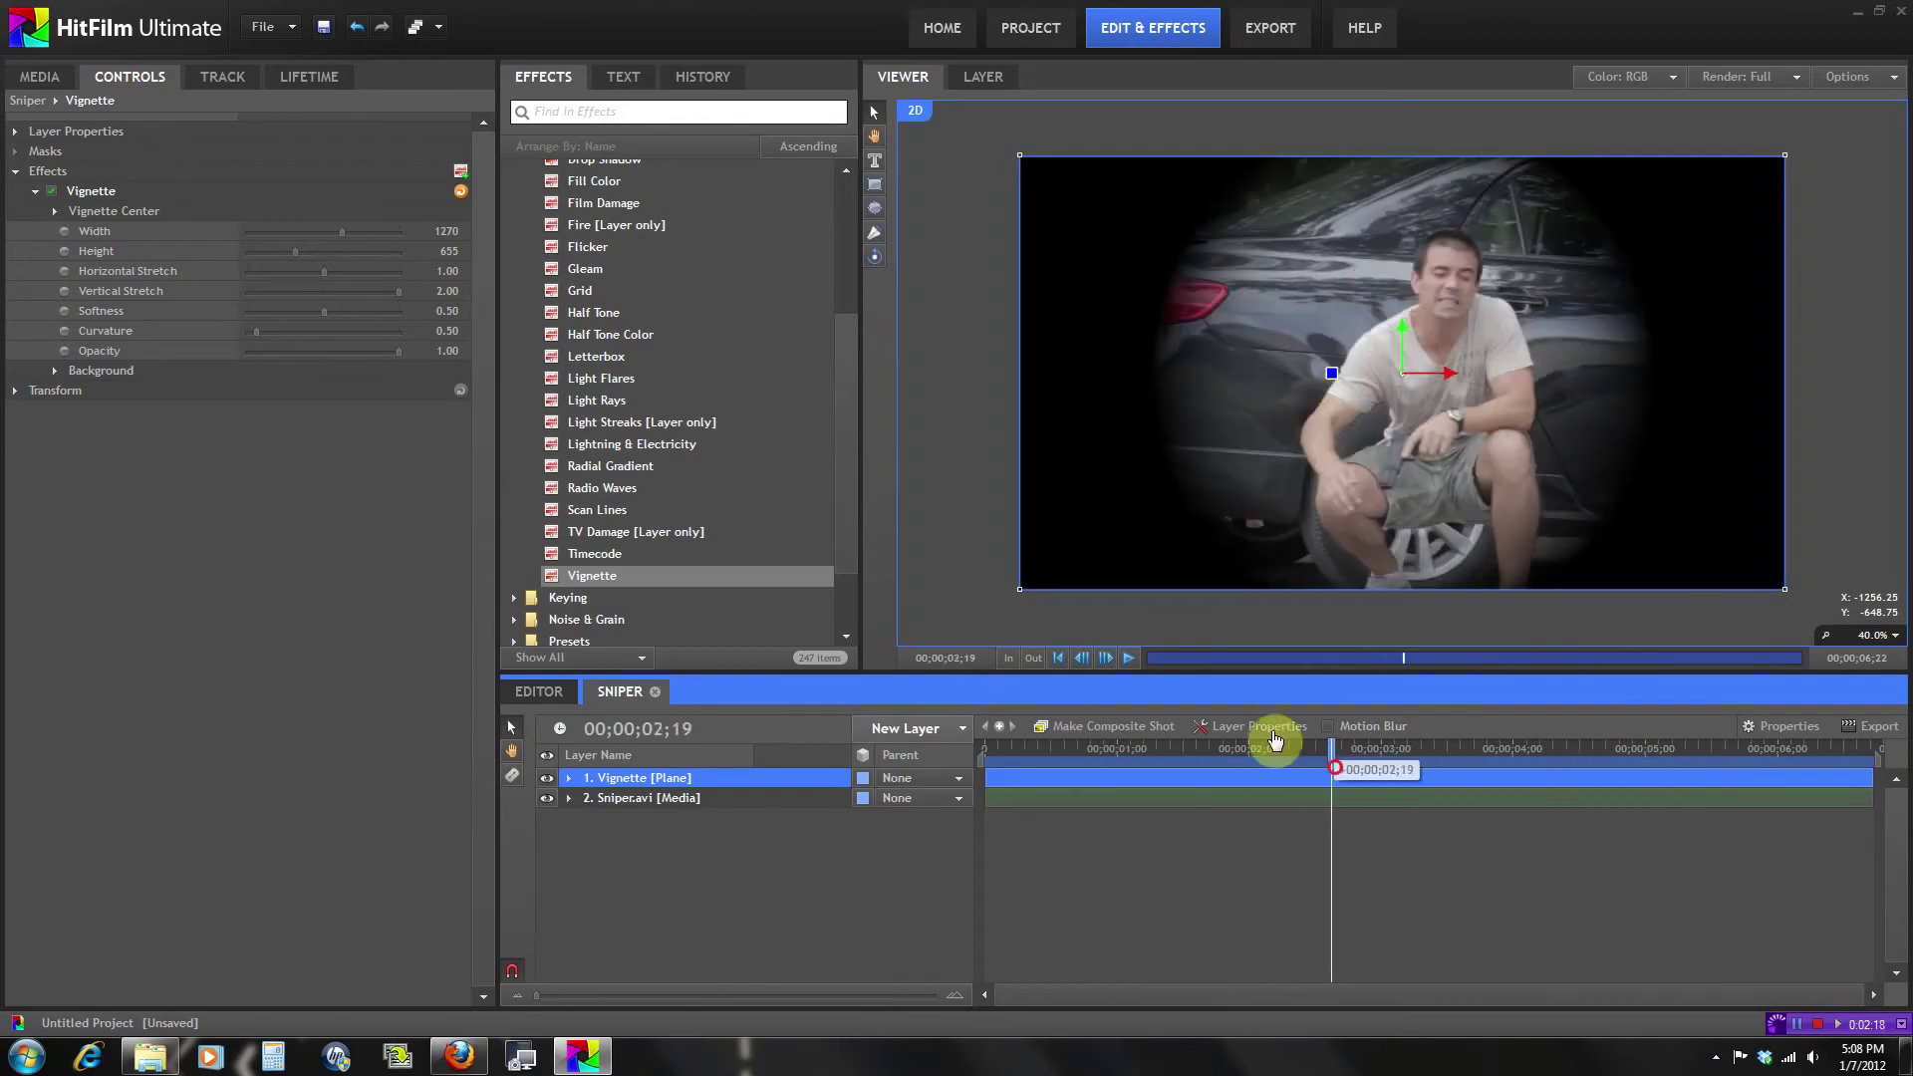
Apply Distort > Fisheye Warp to the Sniper.avi clip and preview it.
click(715, 444)
scroll(715, 444, up, 4)
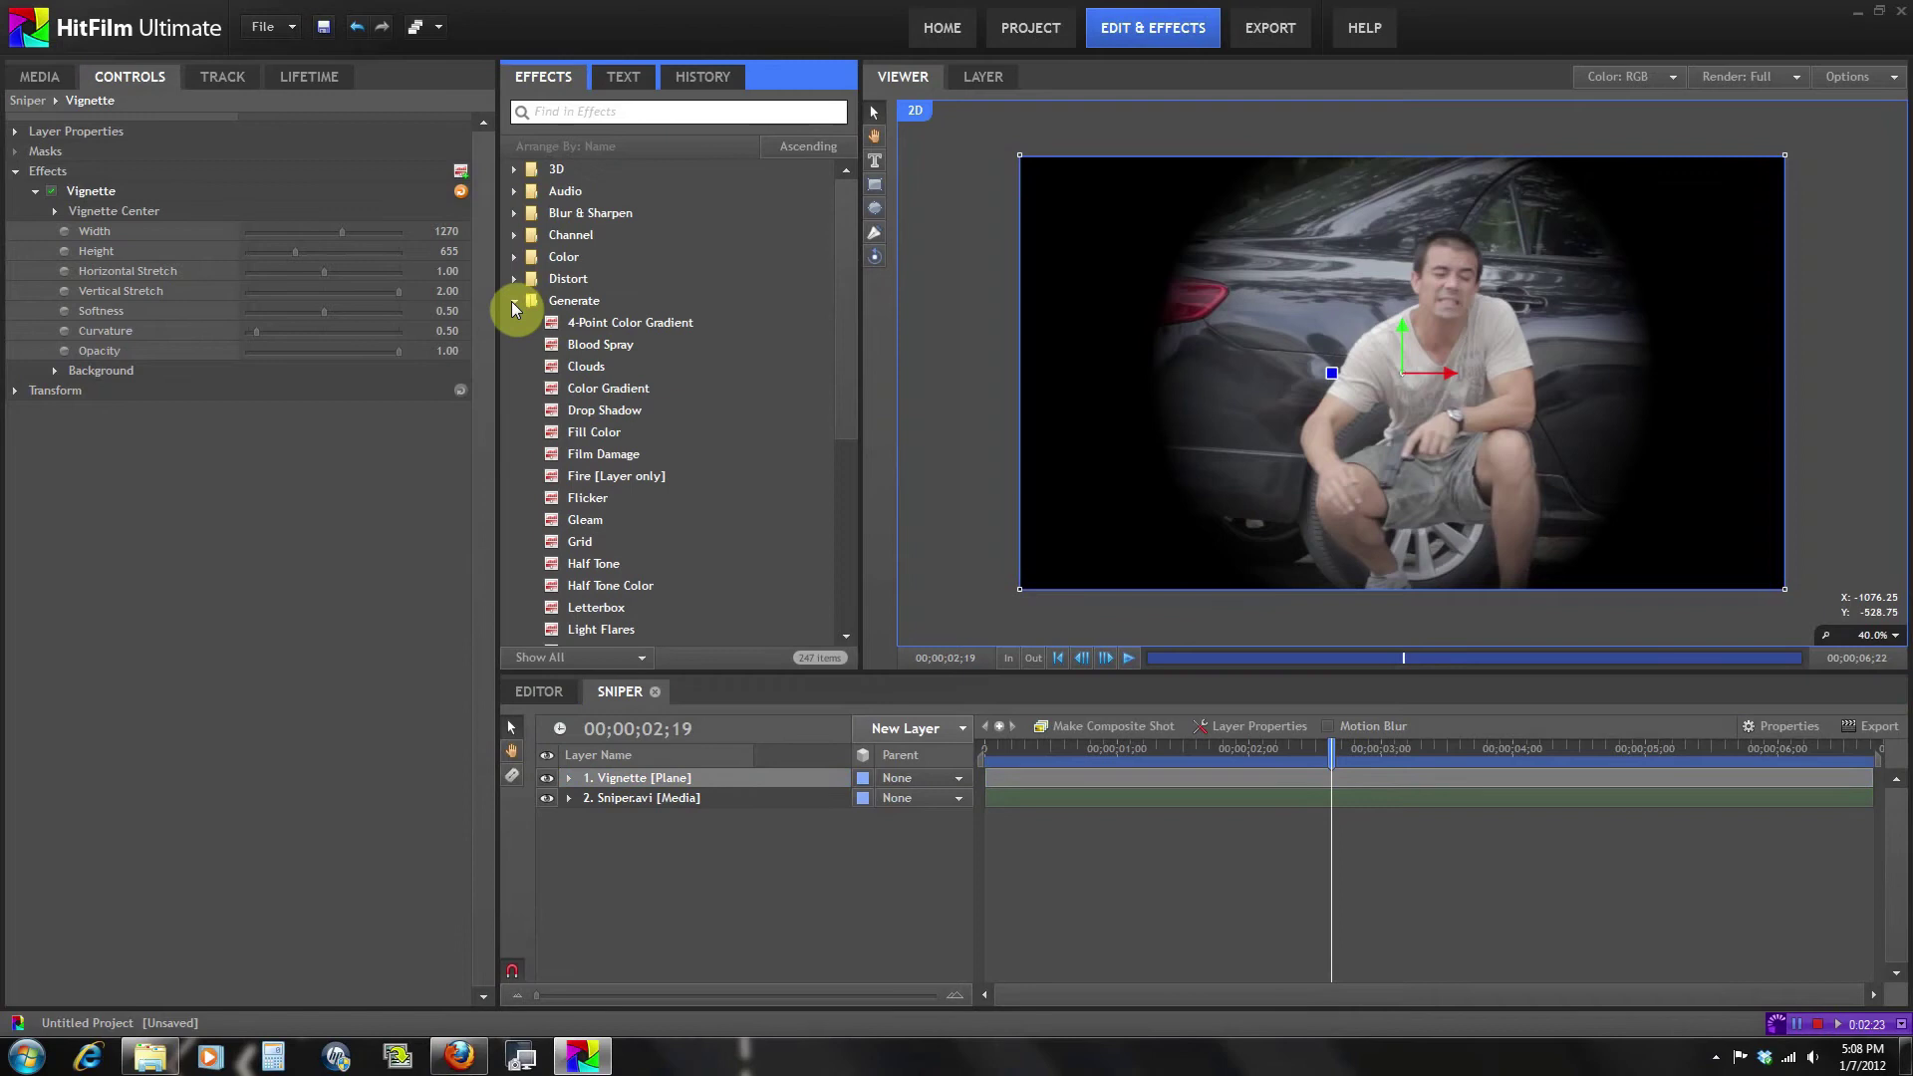
click(513, 303)
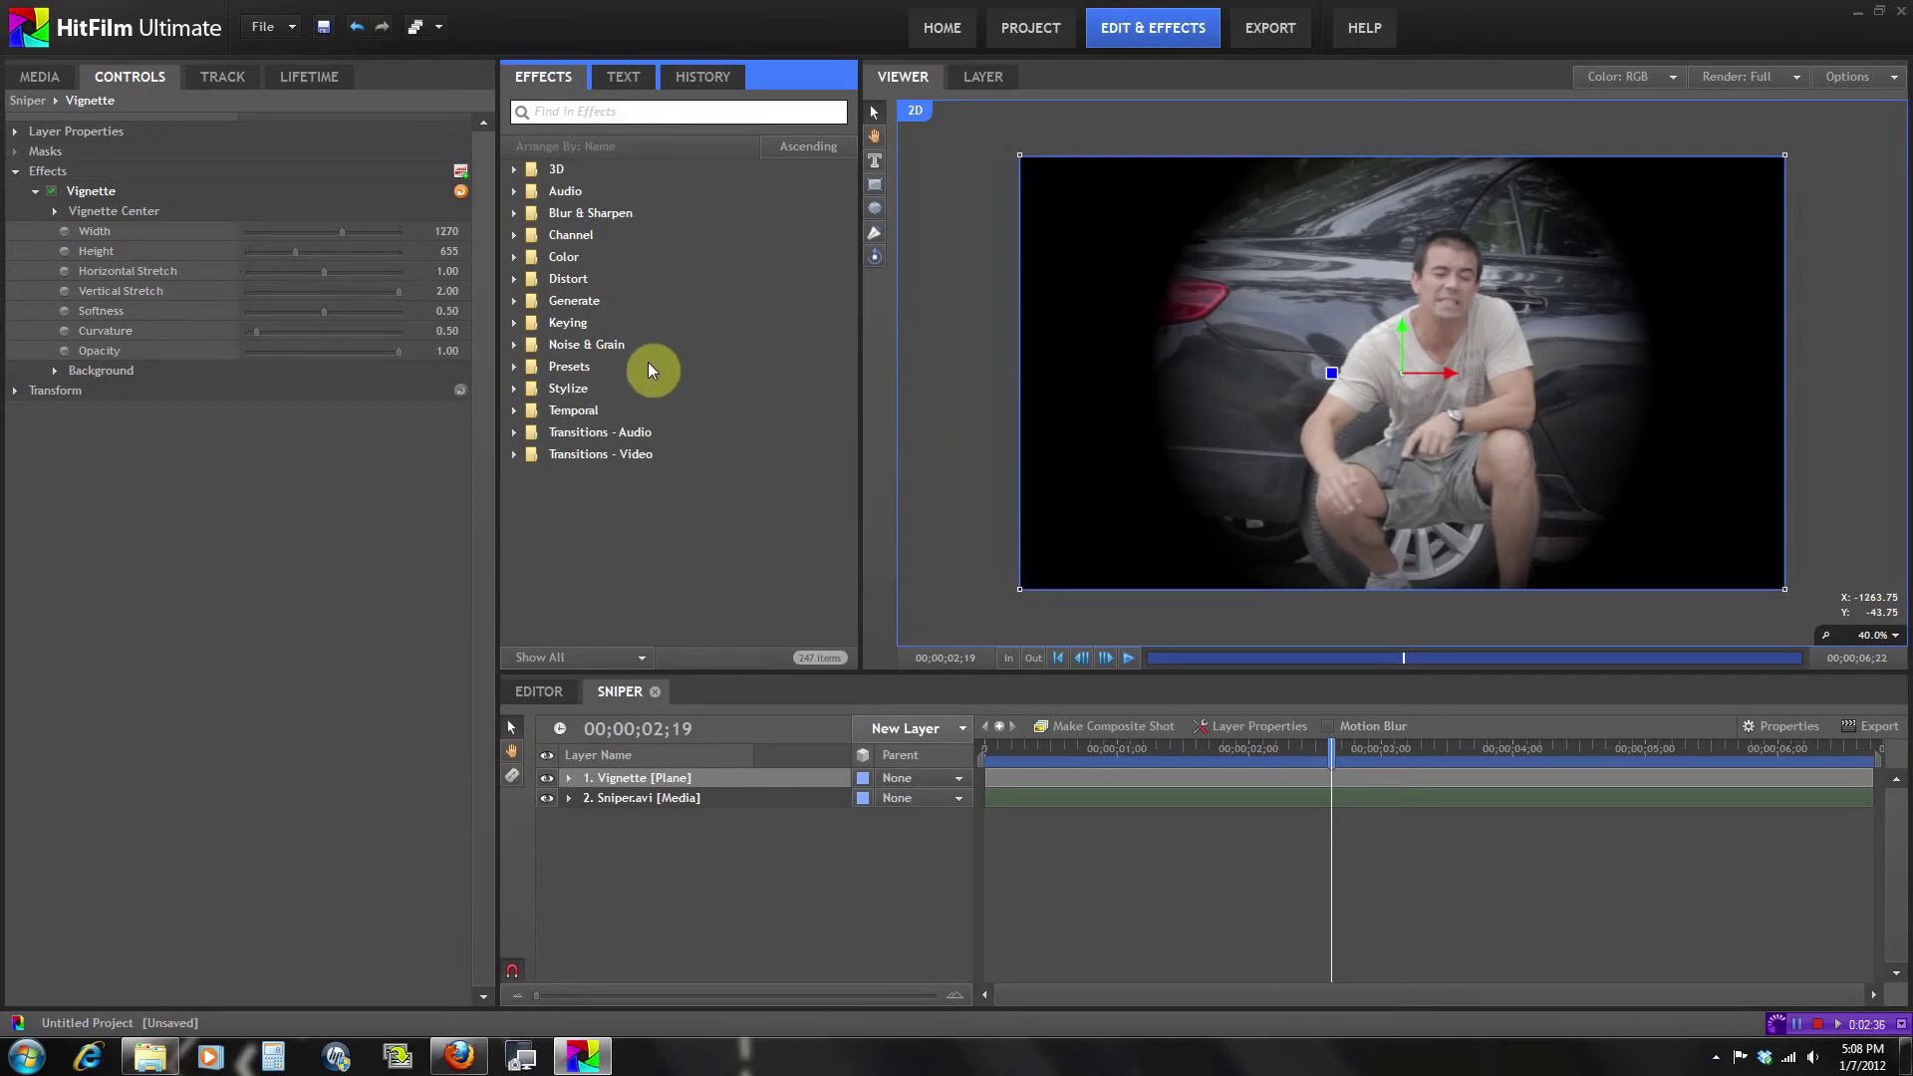
click(517, 284)
click(648, 799)
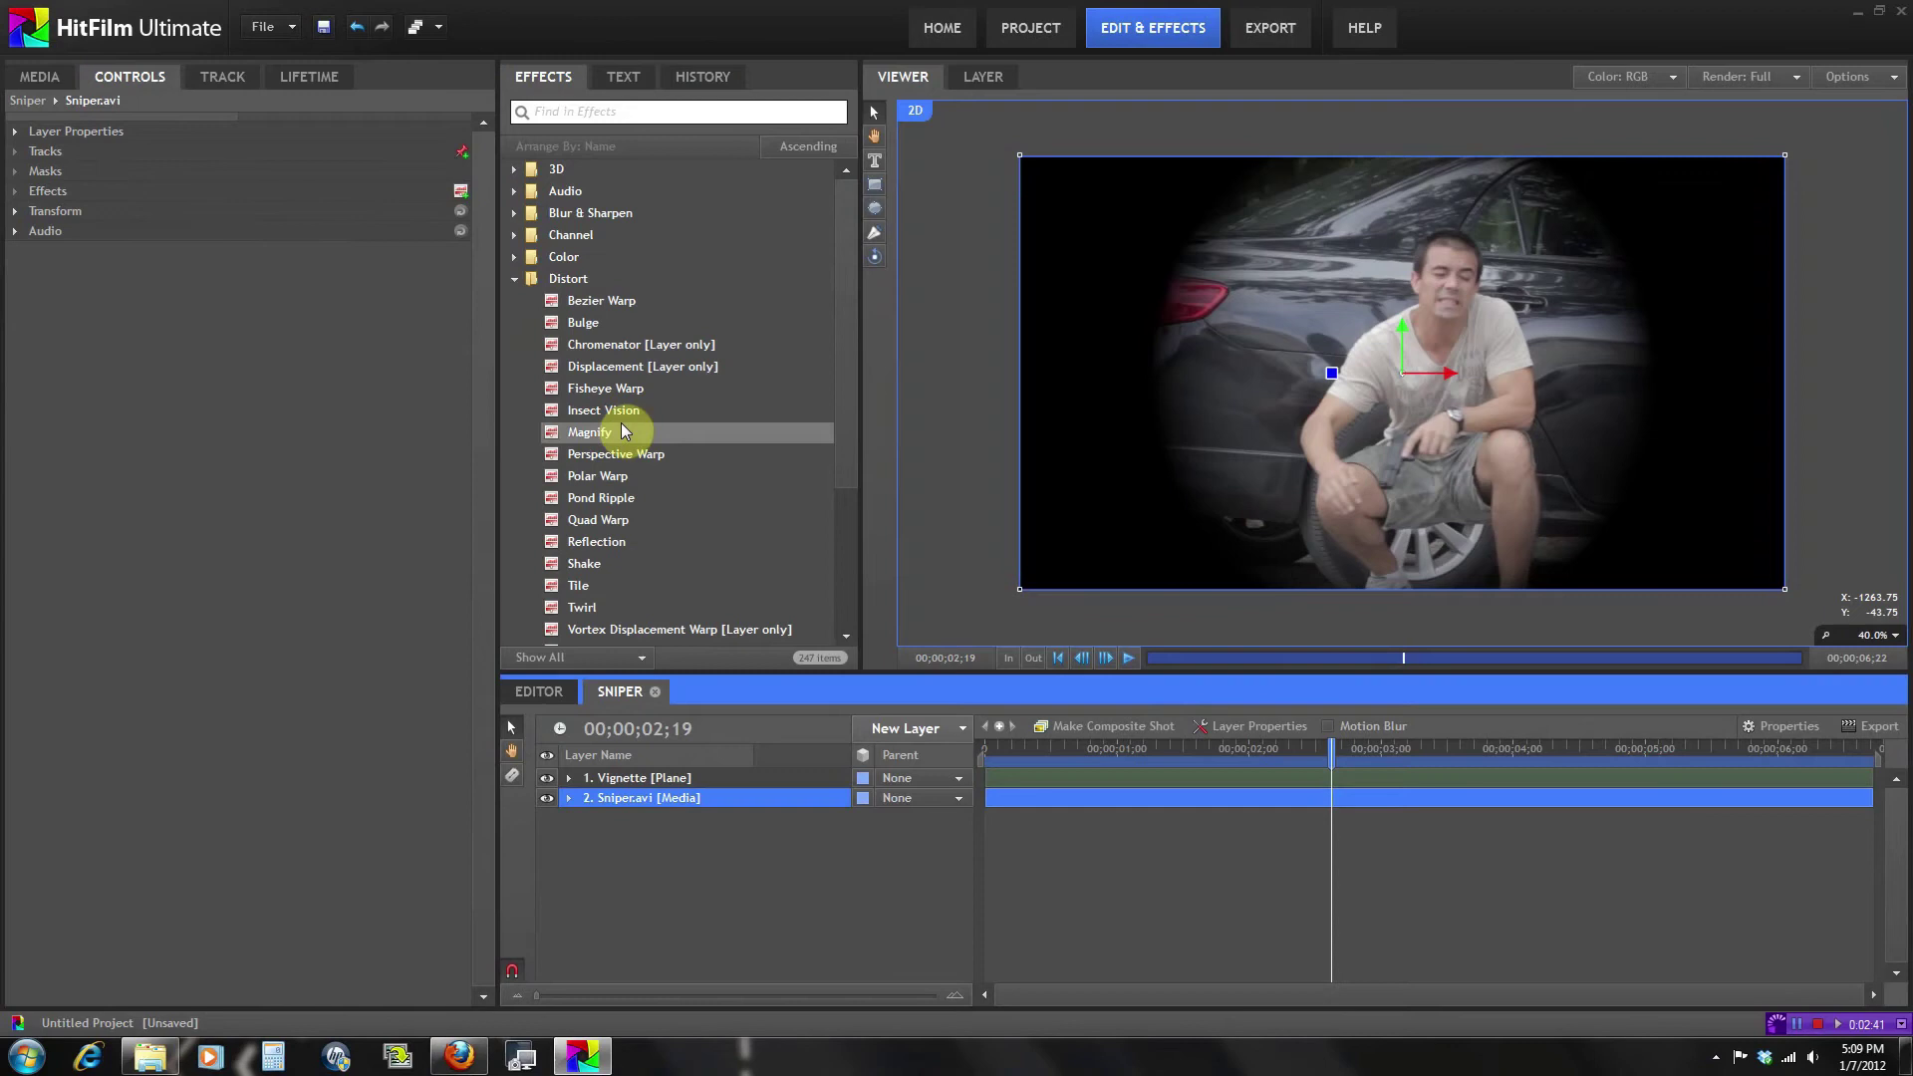
drag(613, 387, 671, 803)
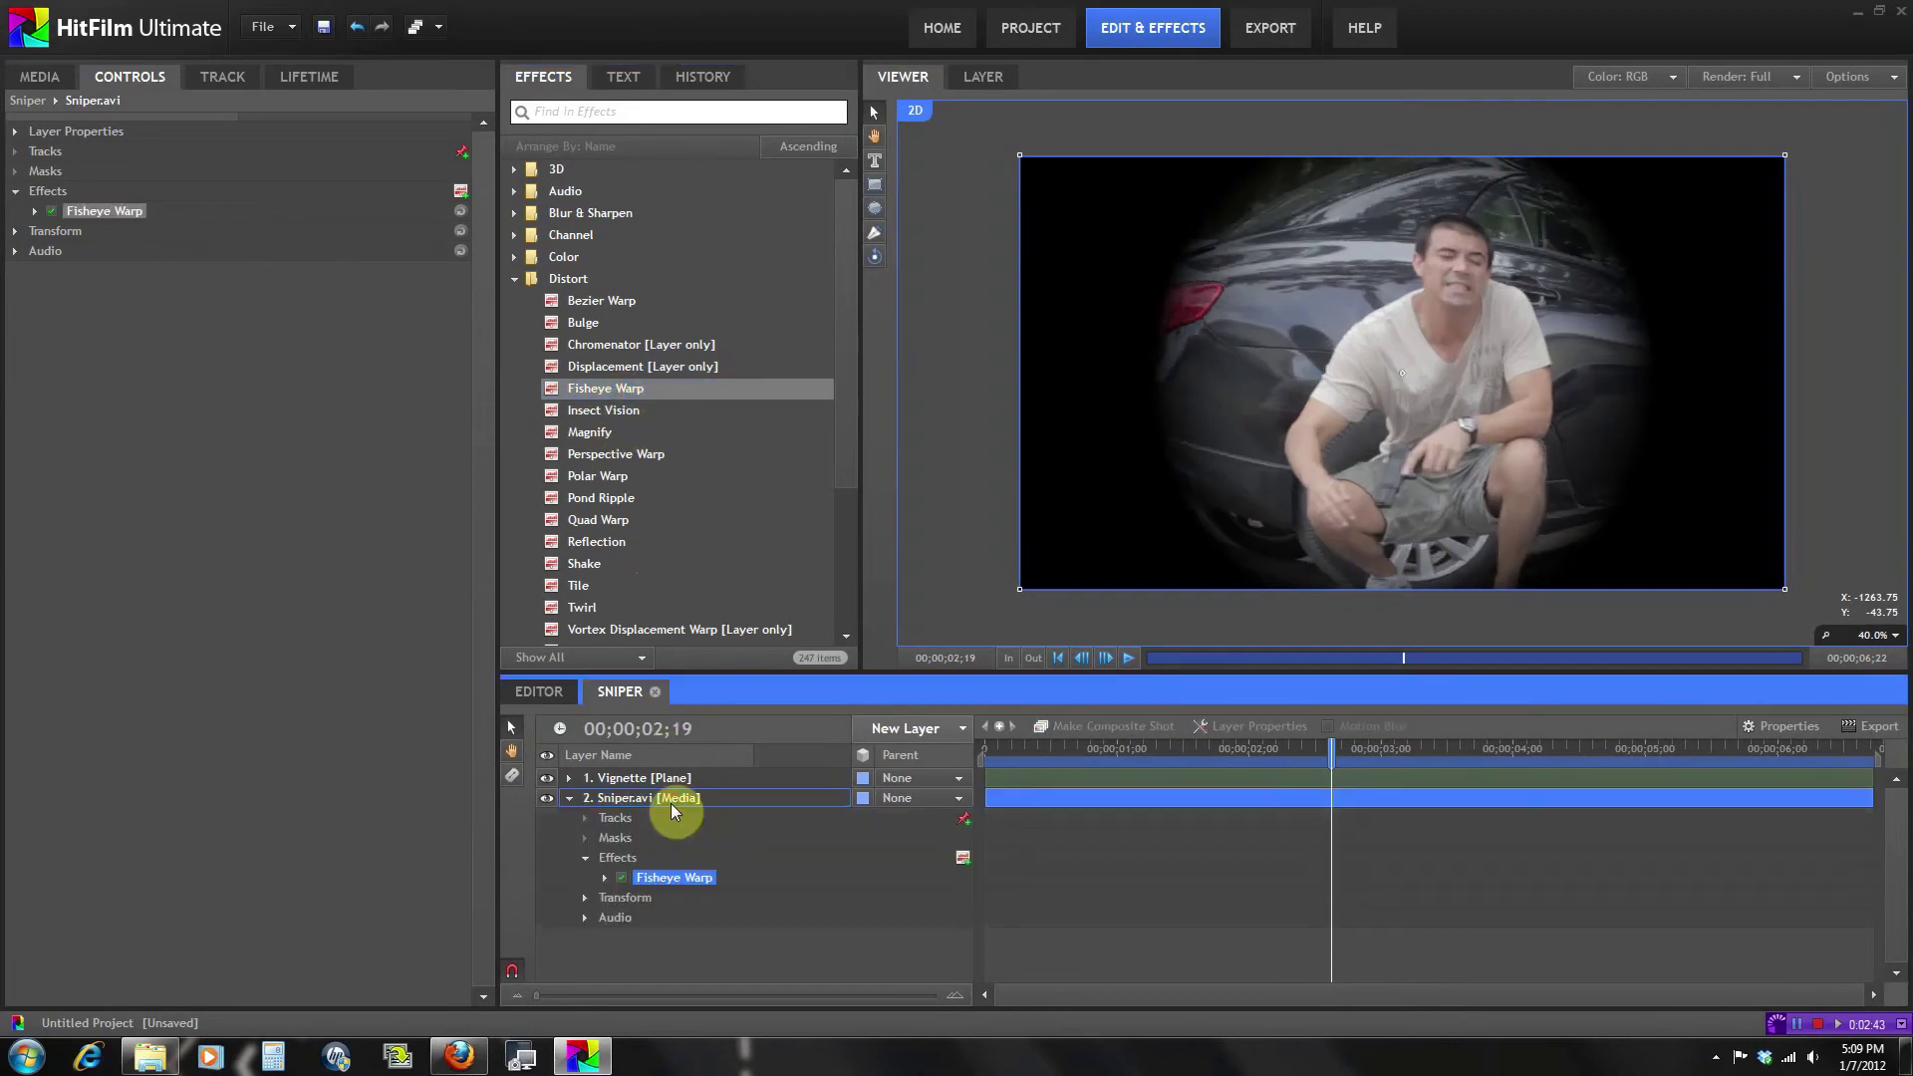
drag(1174, 754, 1477, 762)
Adjust the Fisheye Warp Amount, comparing values, and settle on -48.0.
click(35, 212)
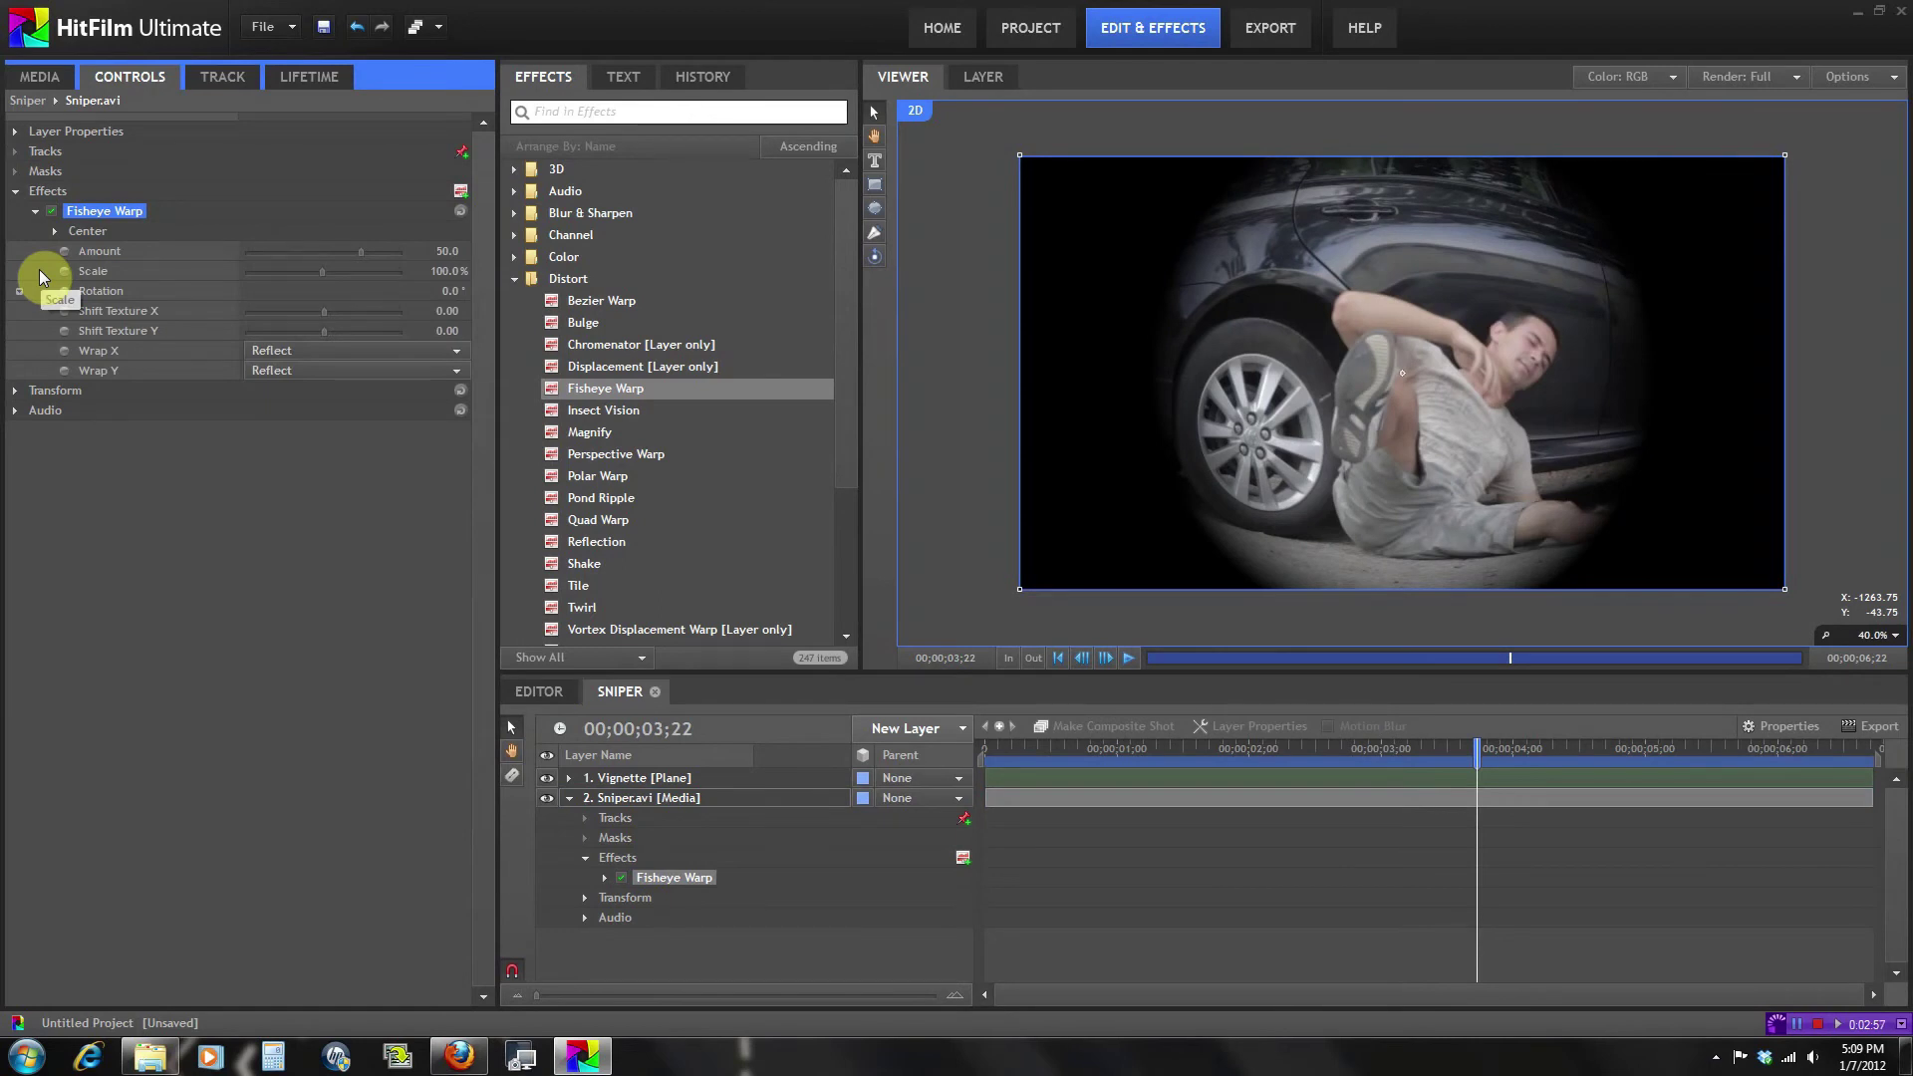
drag(359, 253, 287, 253)
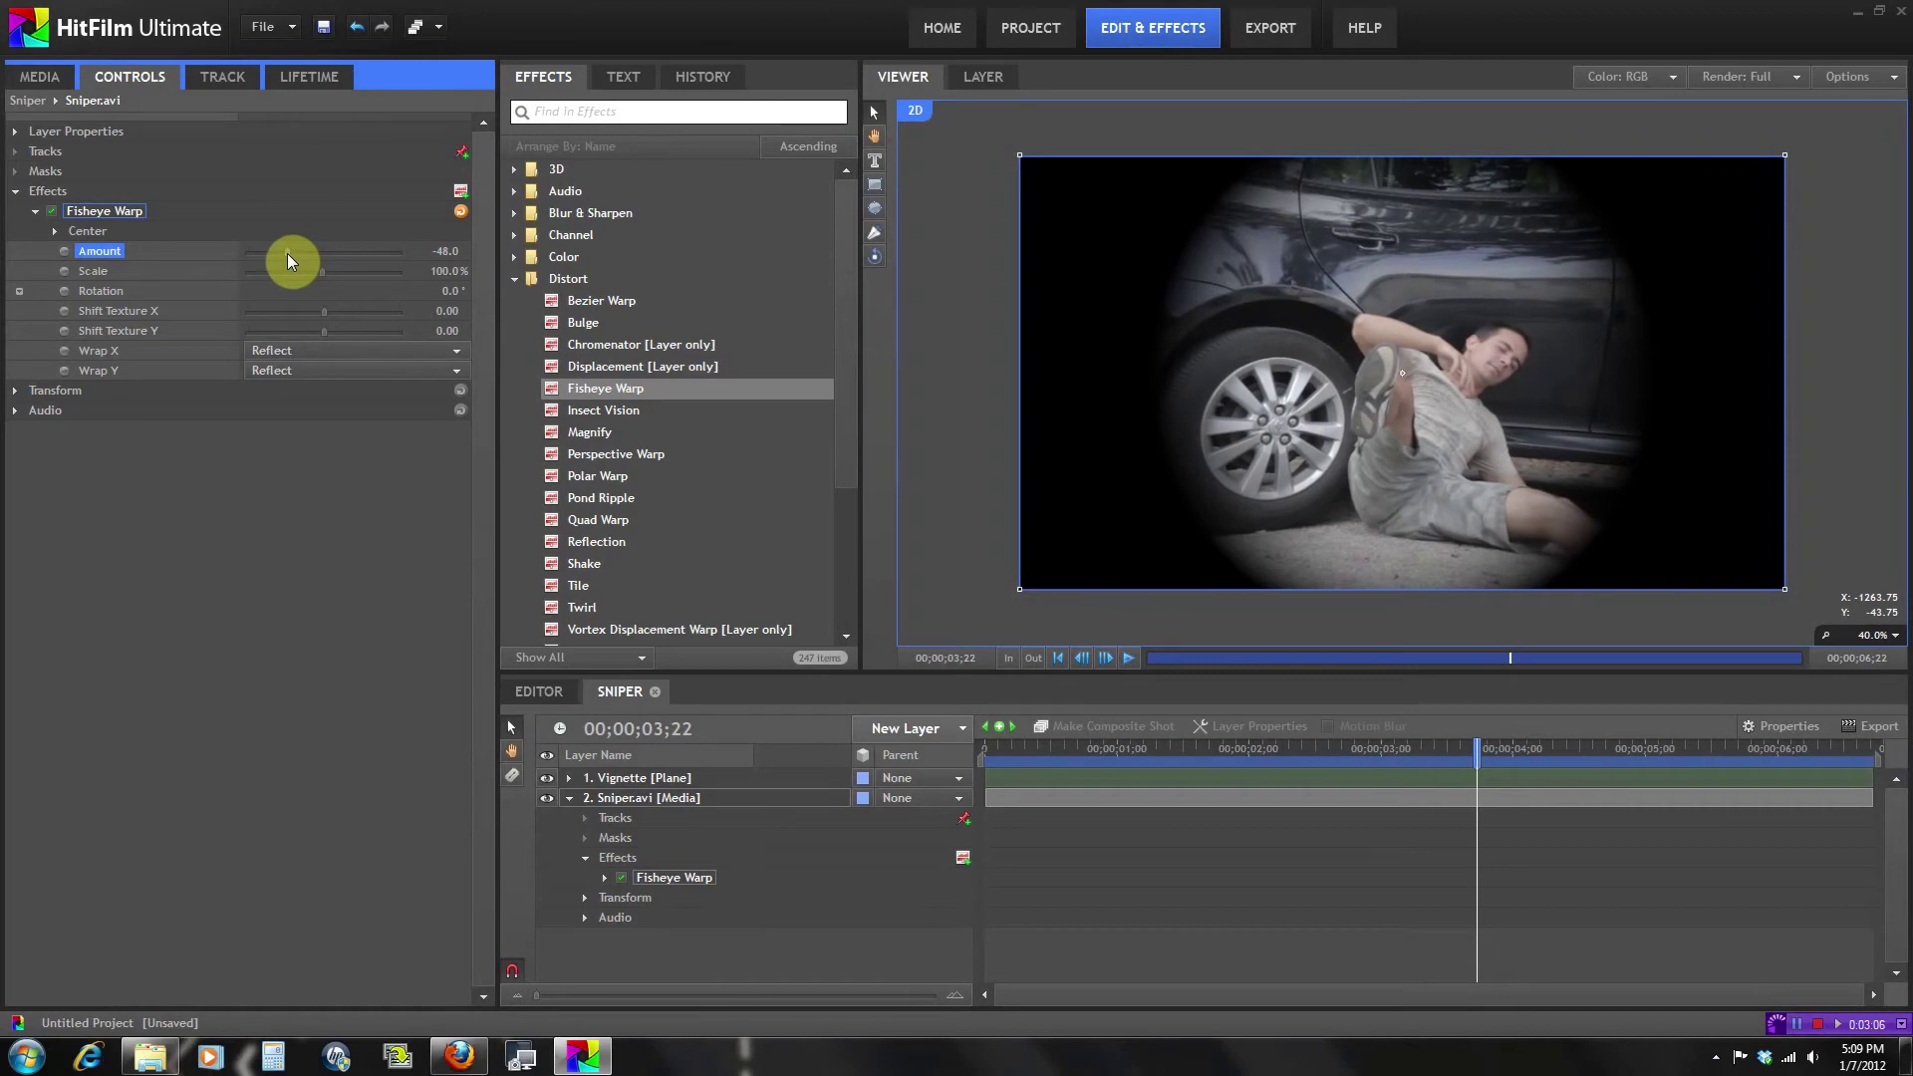
drag(1004, 752, 1457, 809)
click(55, 215)
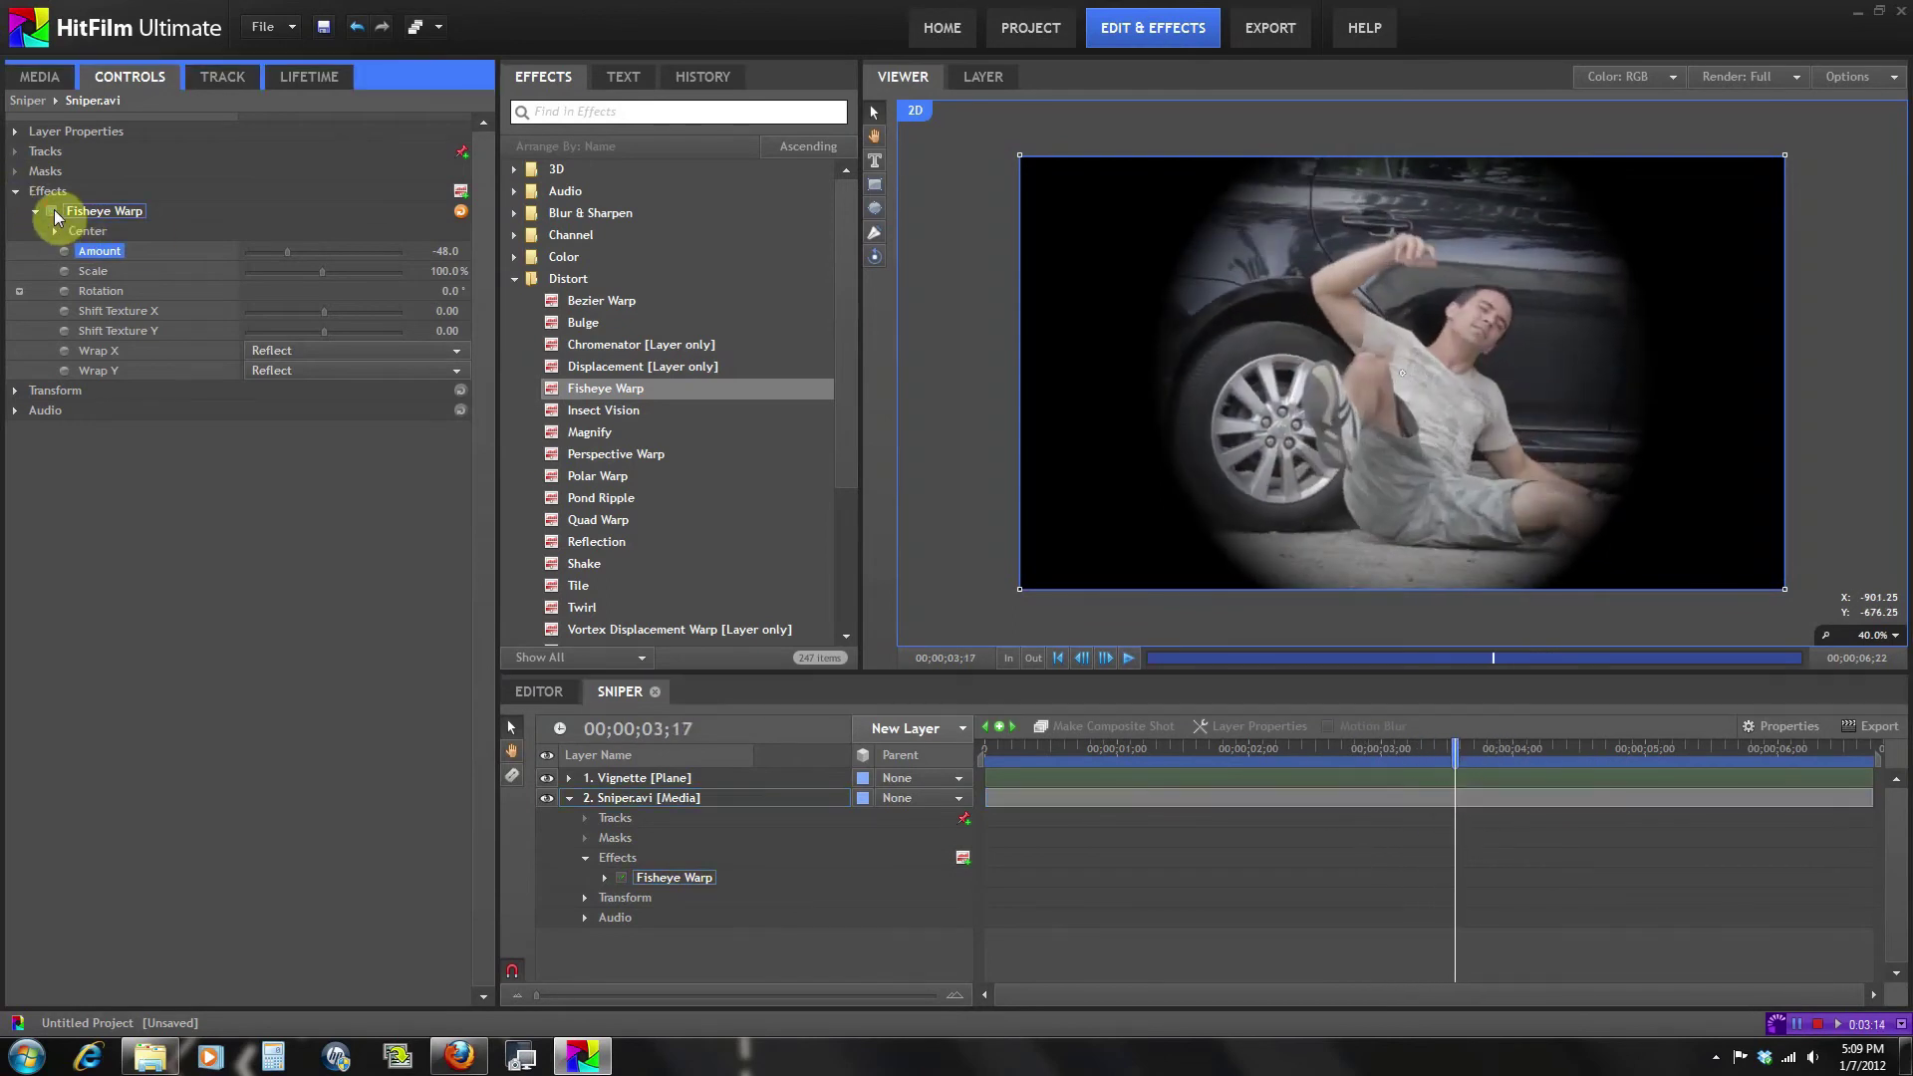
click(54, 216)
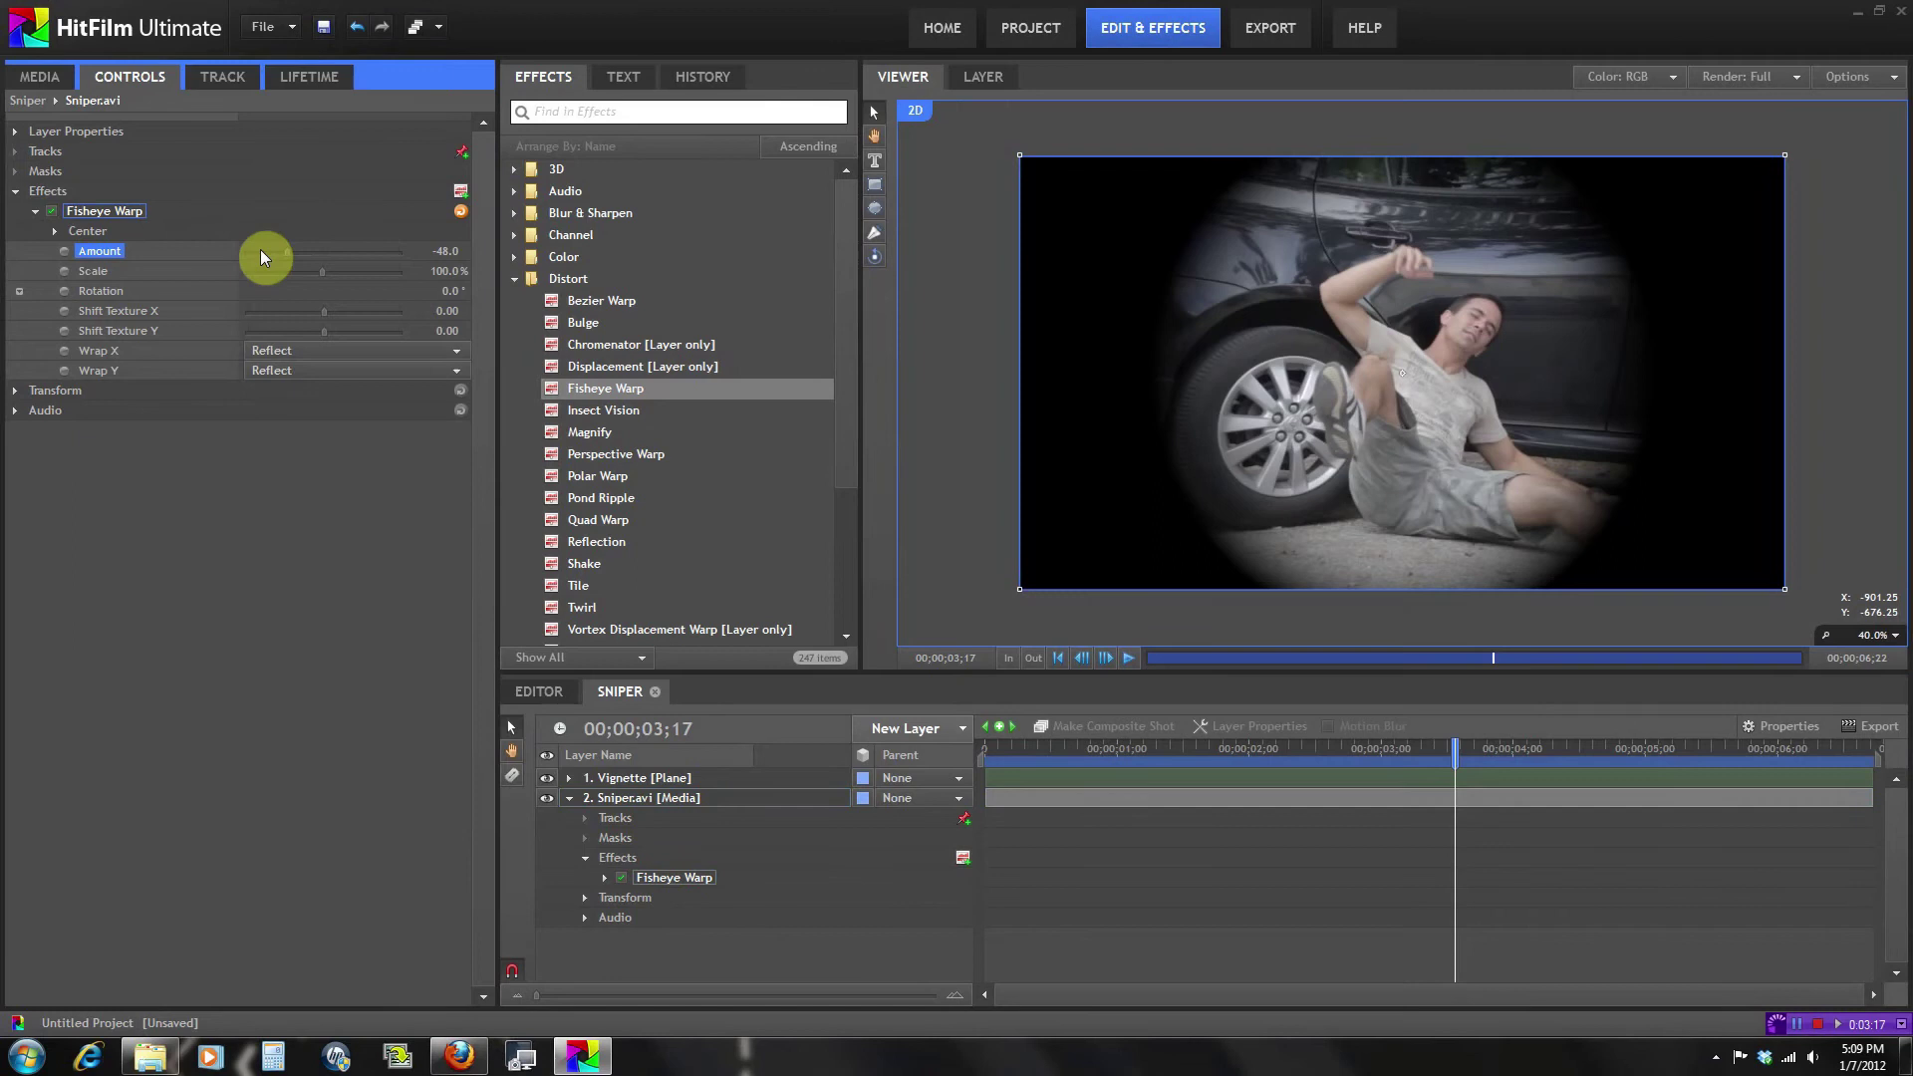
drag(288, 254, 339, 254)
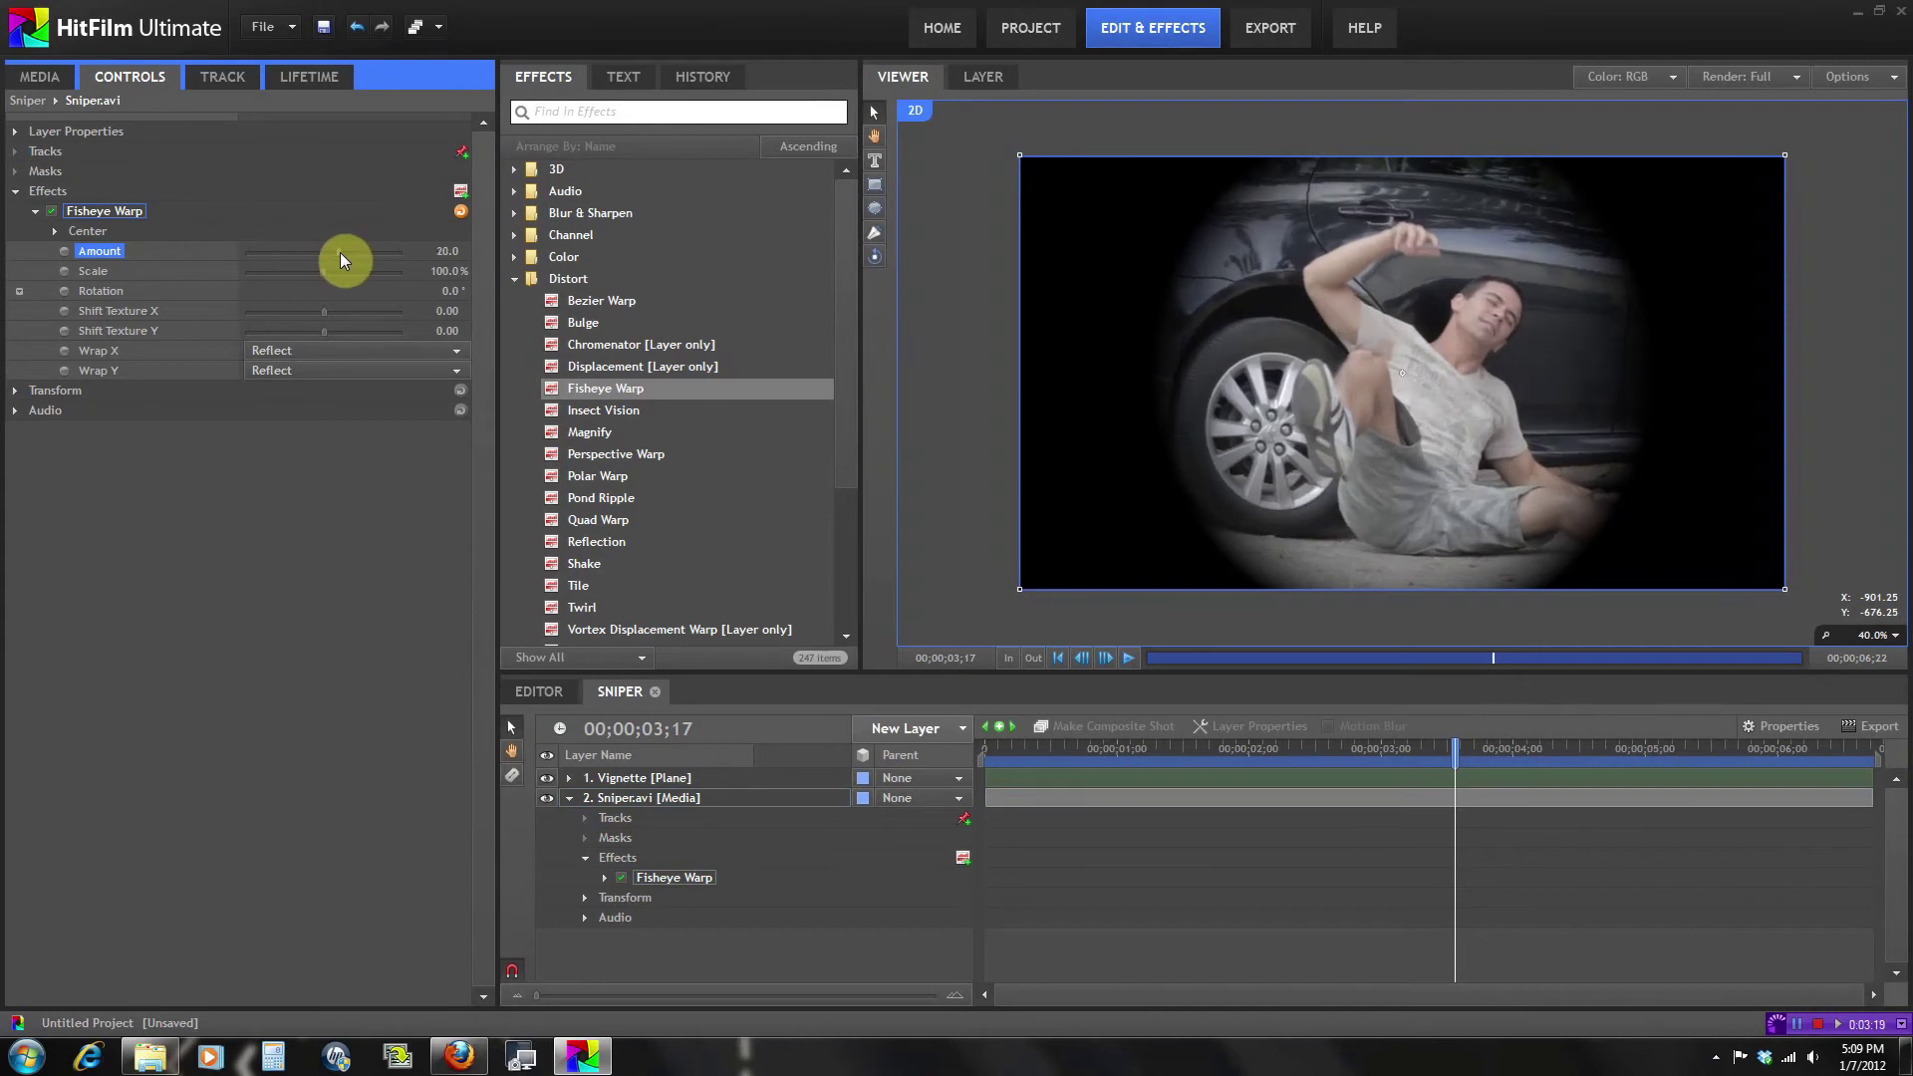
click(1171, 854)
drag(1086, 747, 1504, 745)
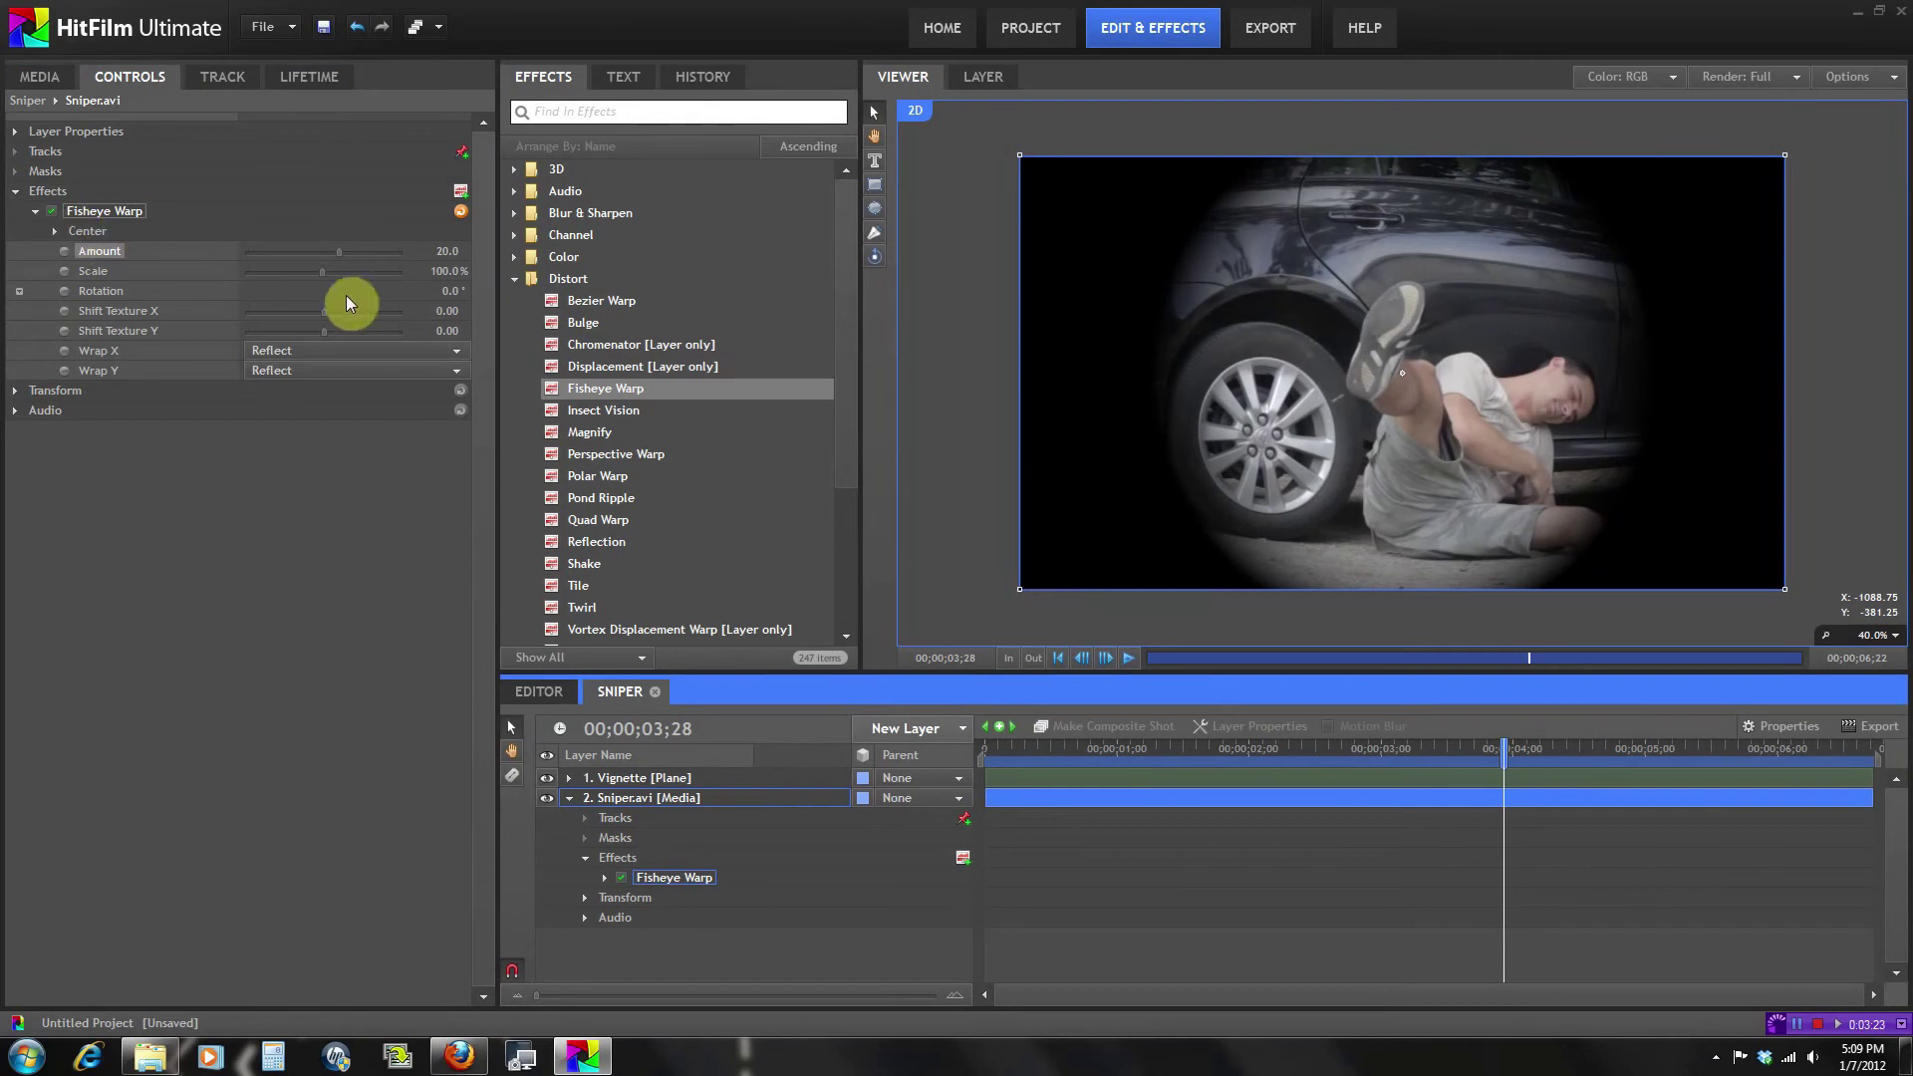
drag(339, 253, 287, 261)
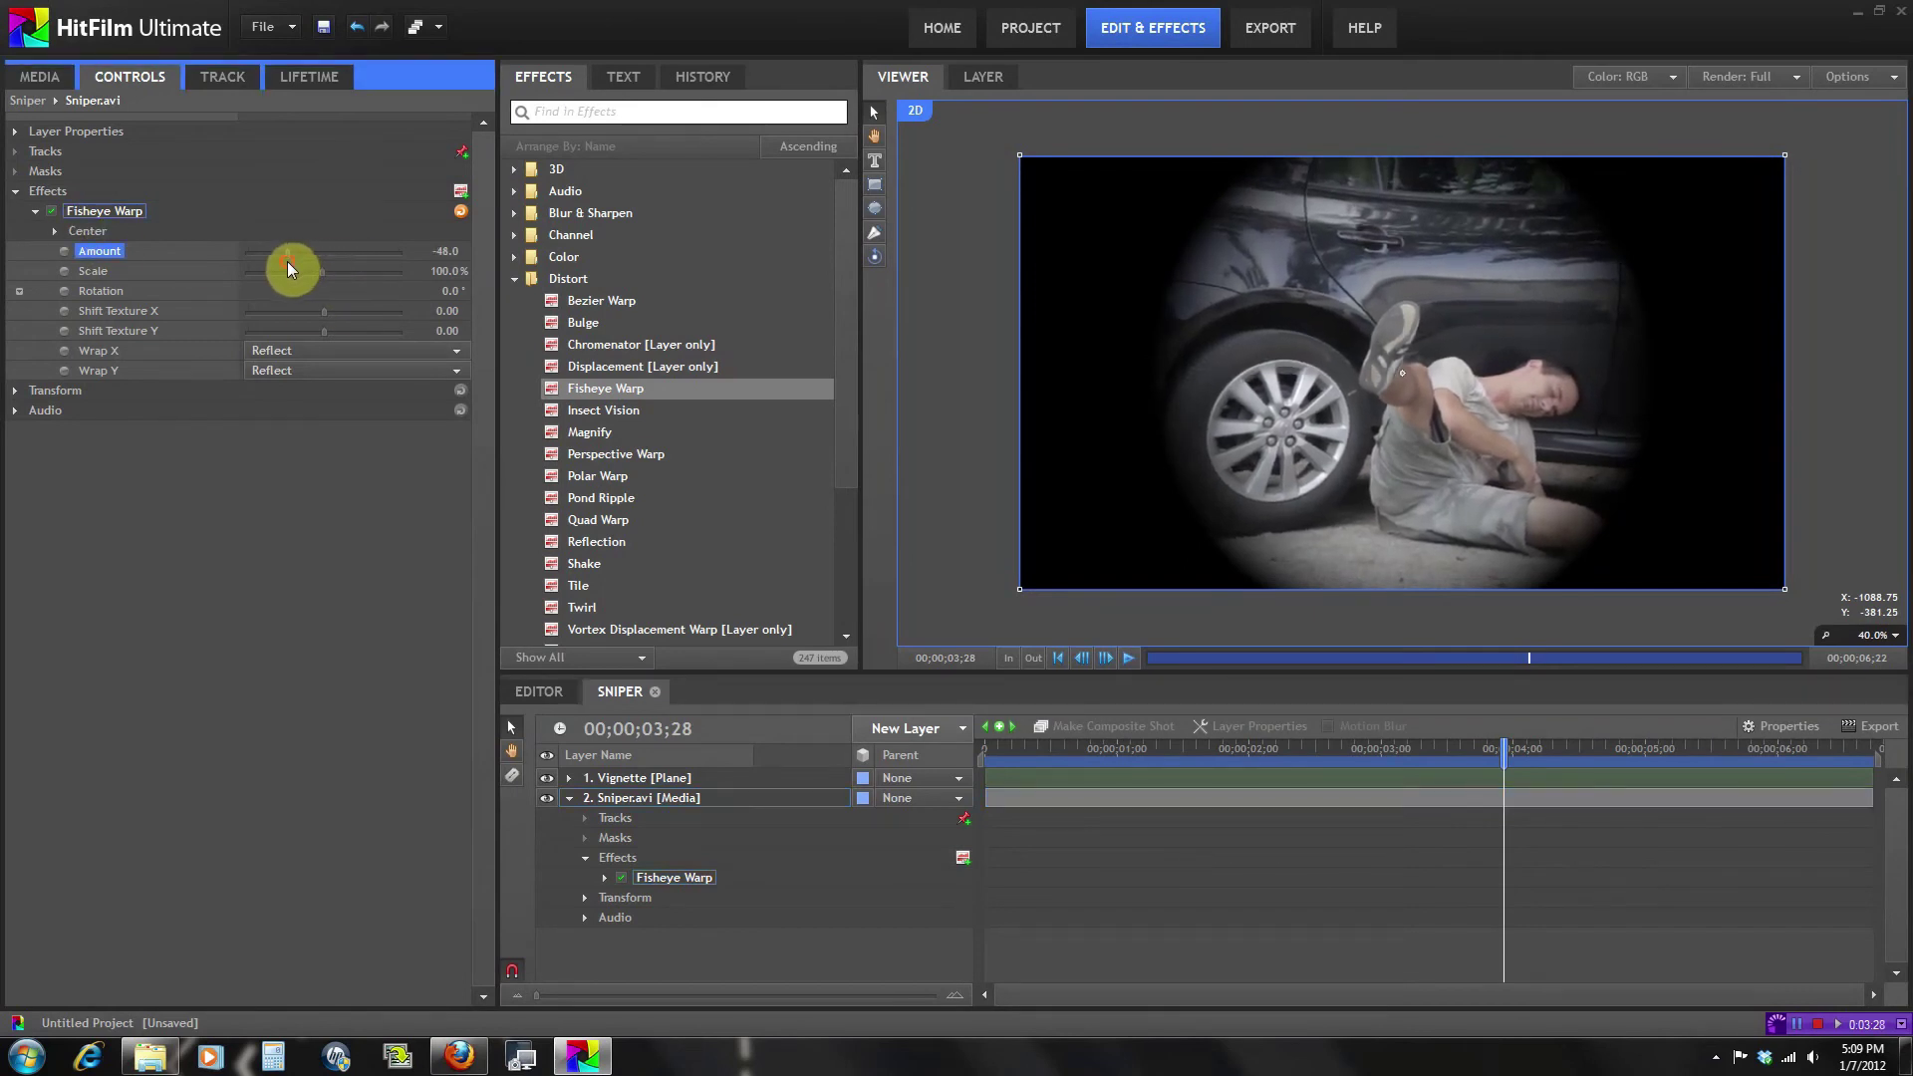
click(1365, 881)
drag(1303, 757, 1447, 769)
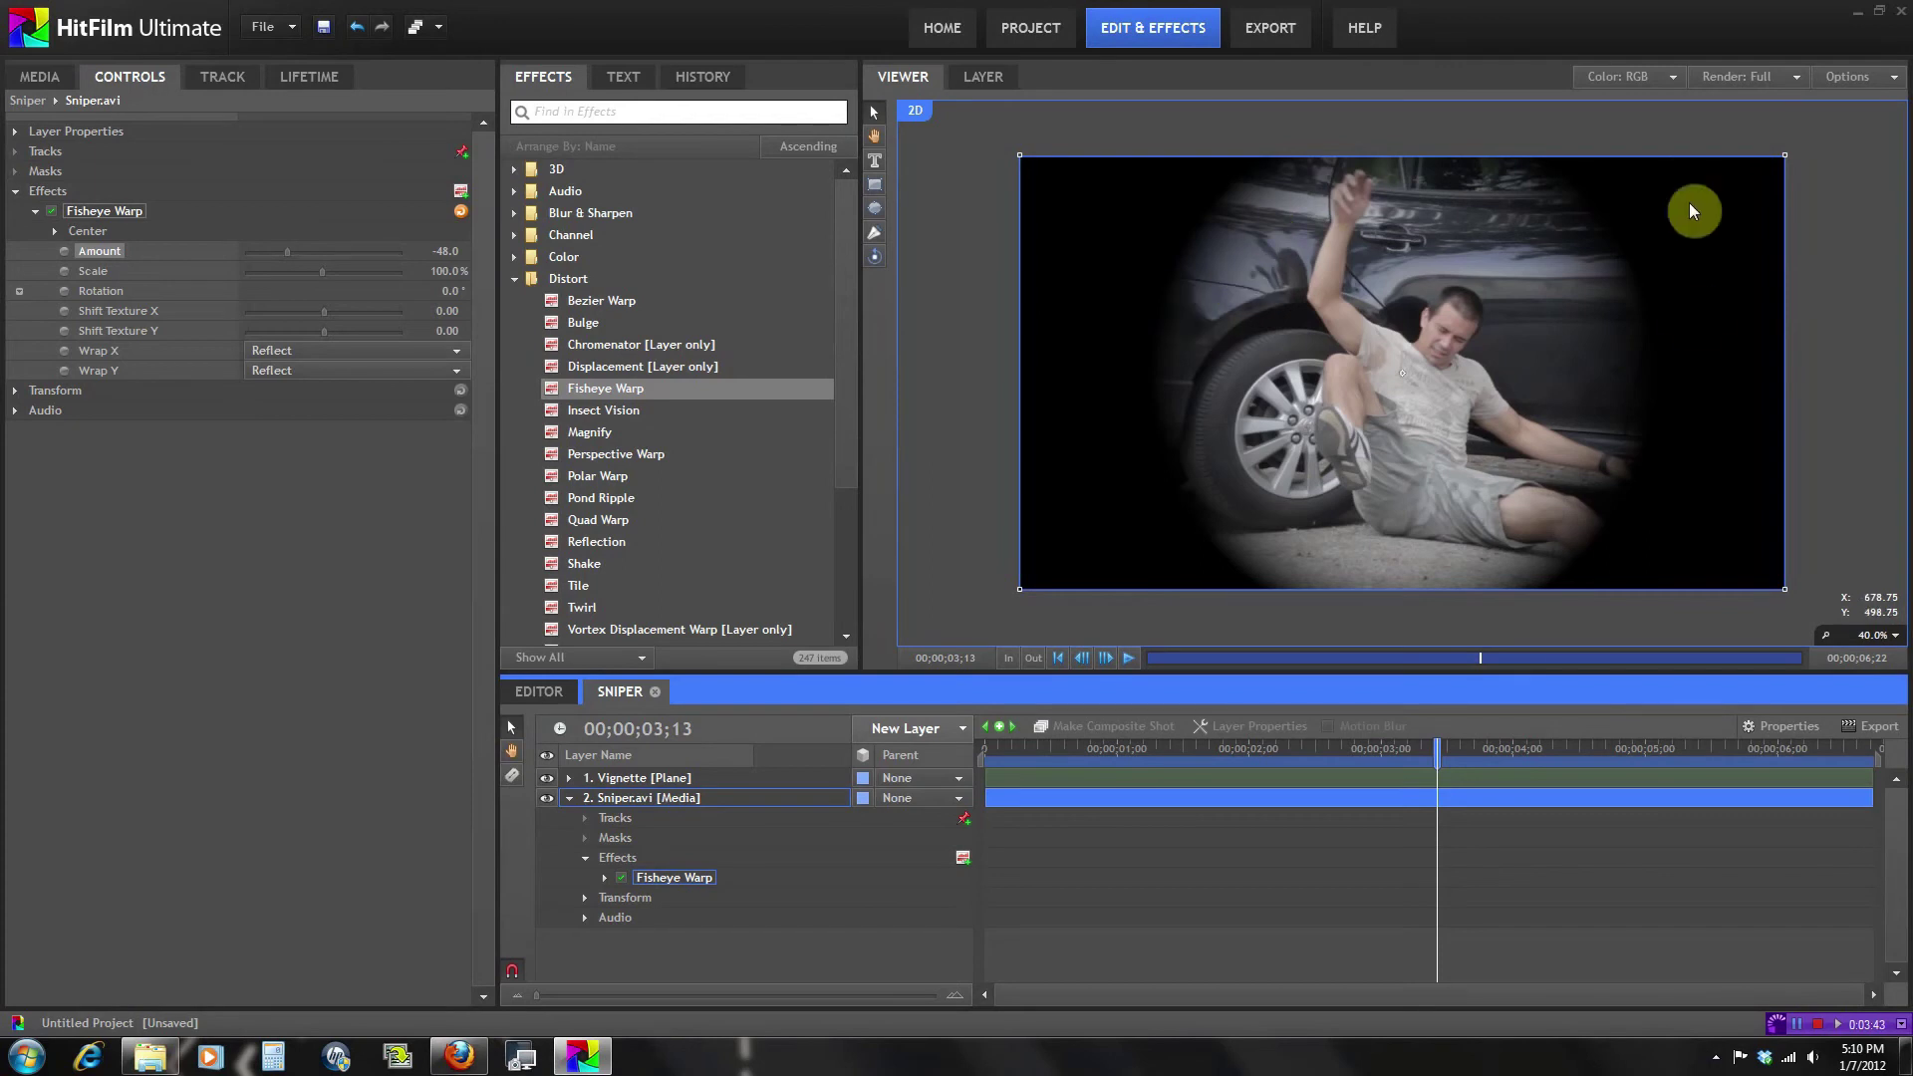
Create a new plane layer named Edge.
click(569, 798)
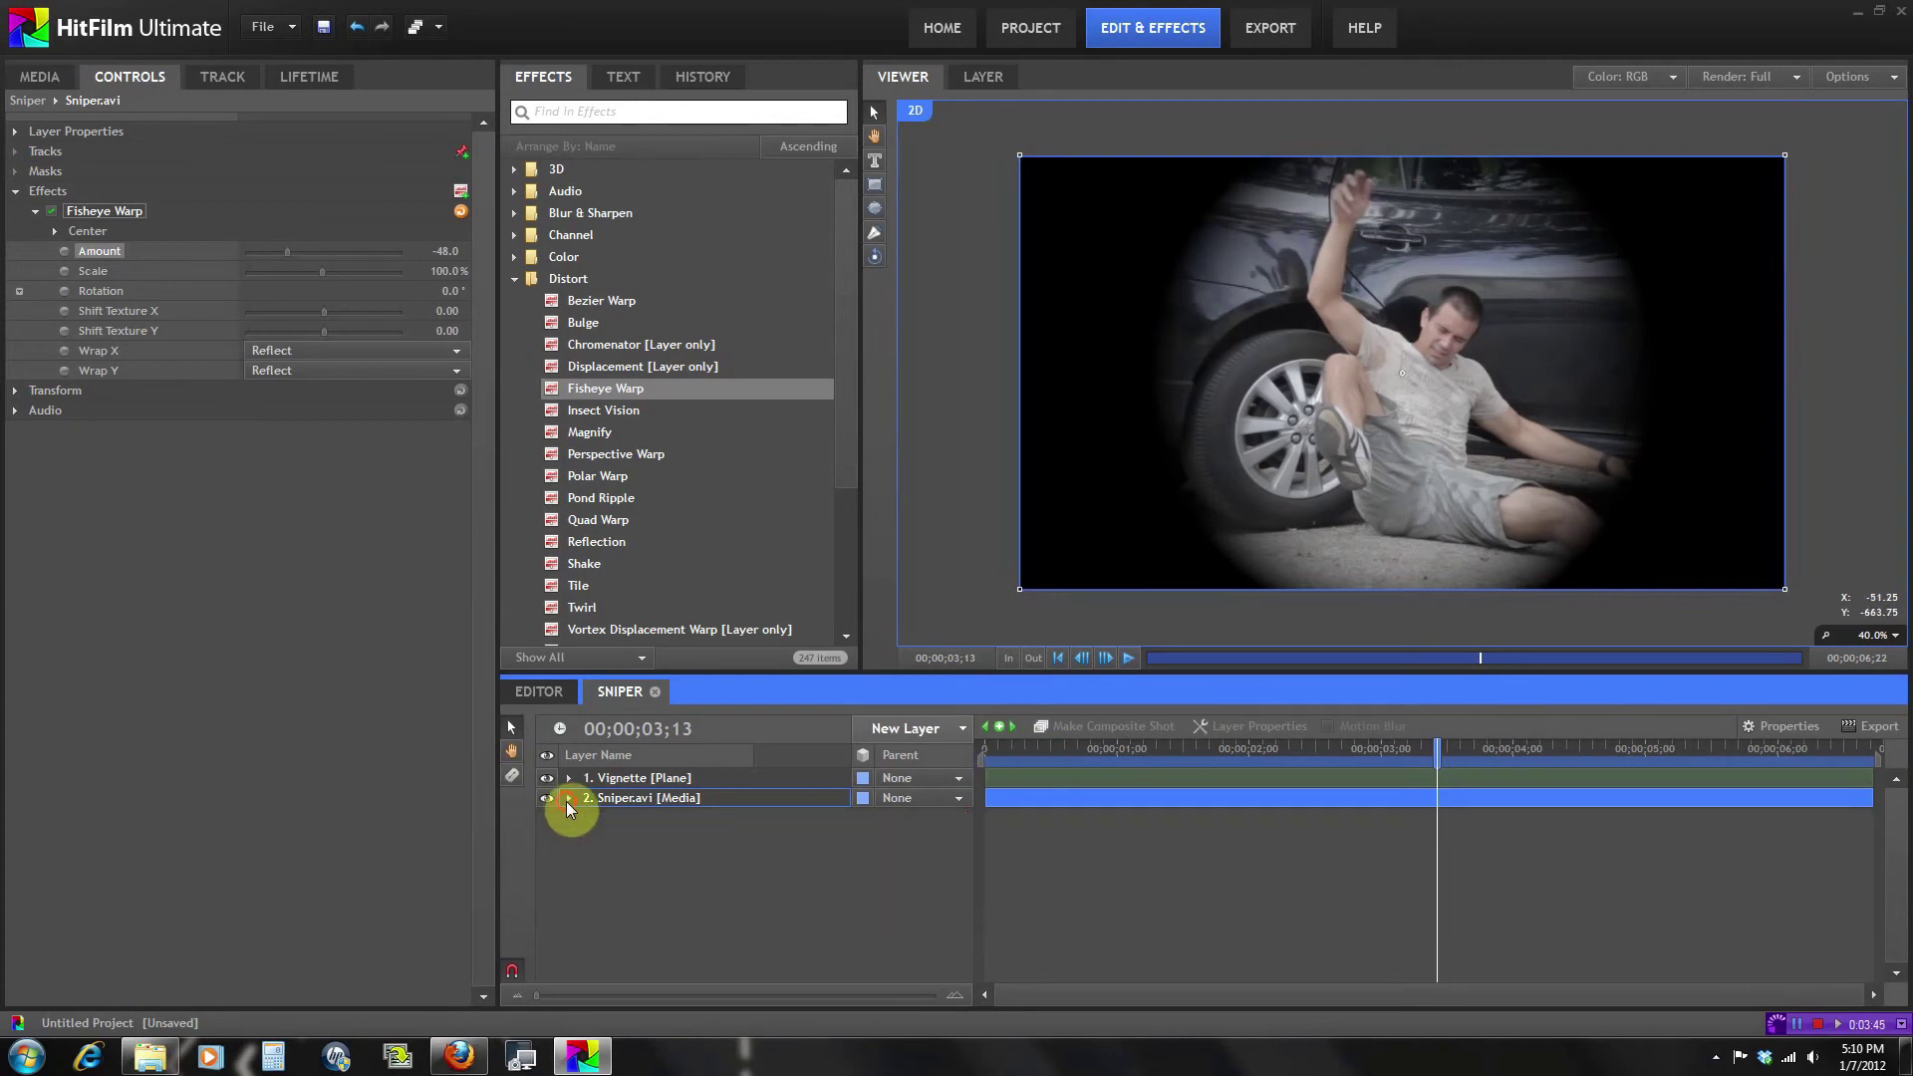
click(887, 732)
click(912, 442)
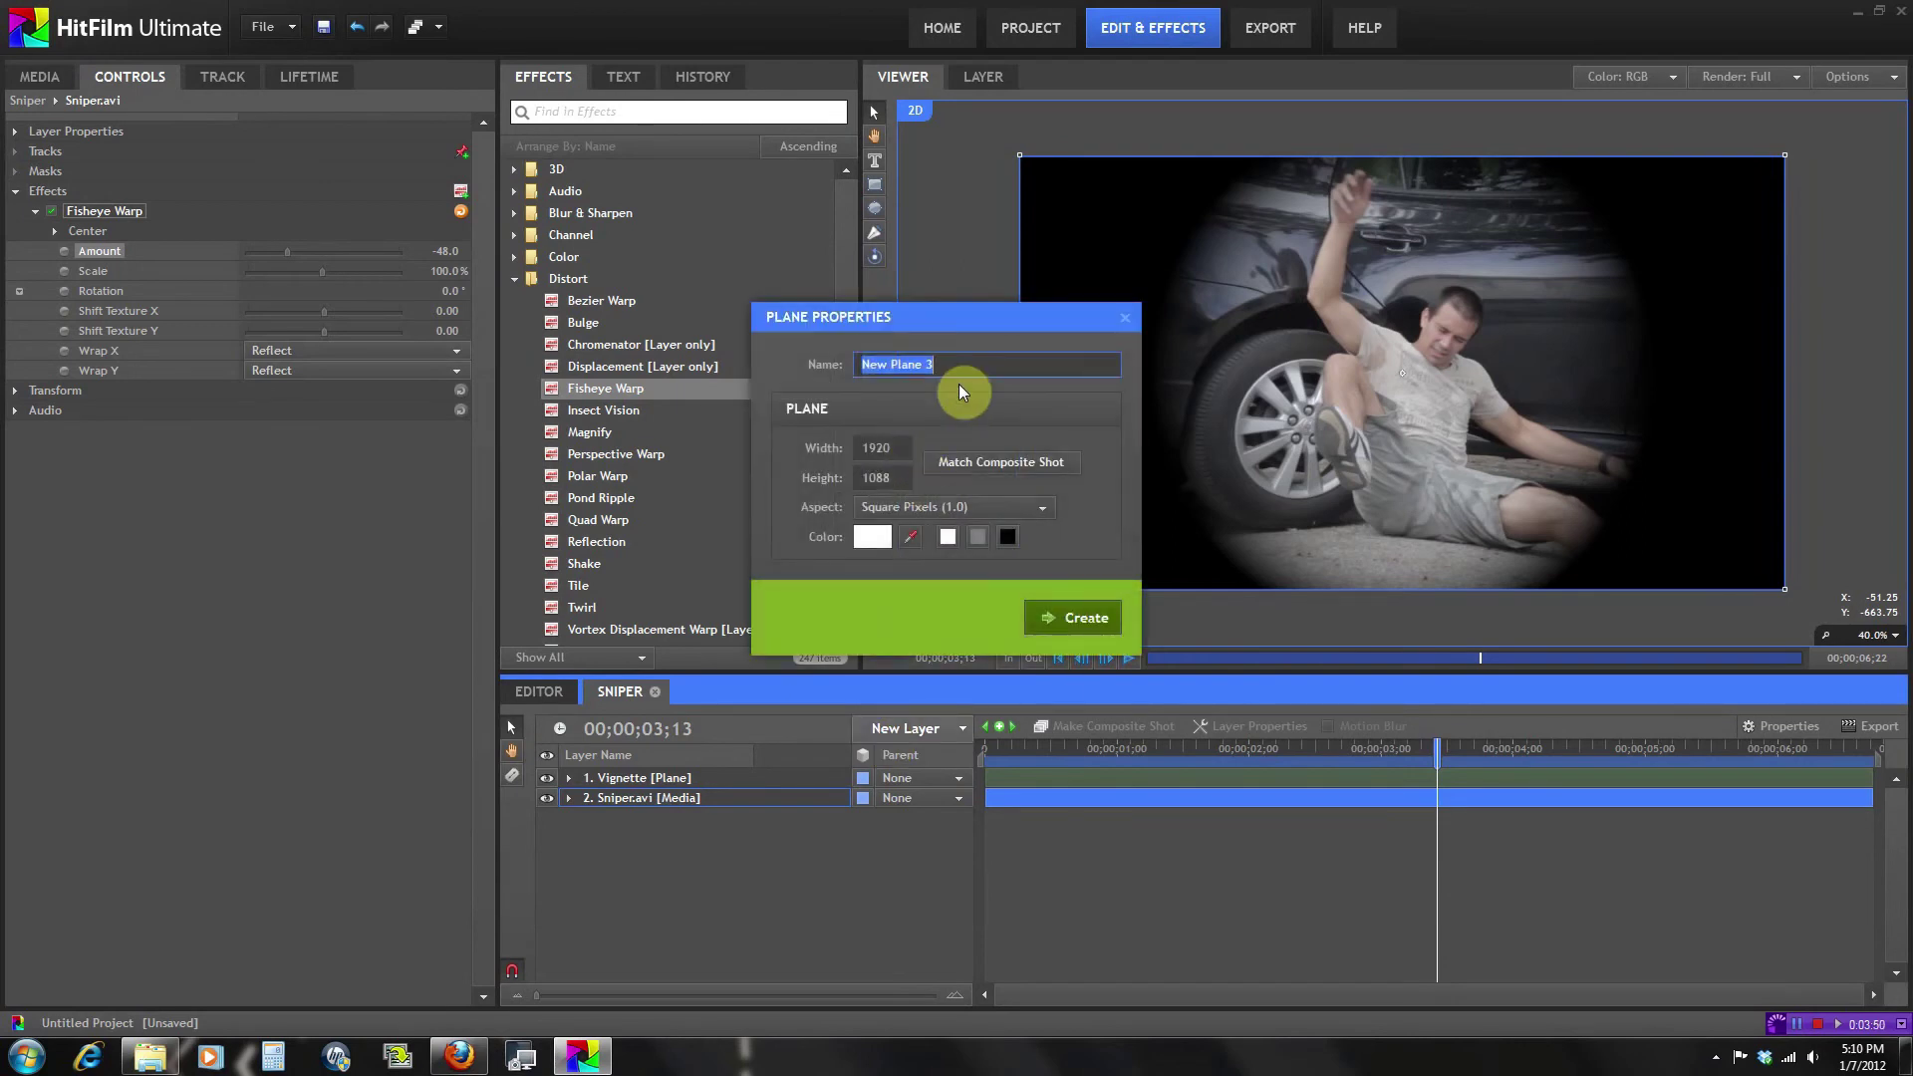
text(Edge)
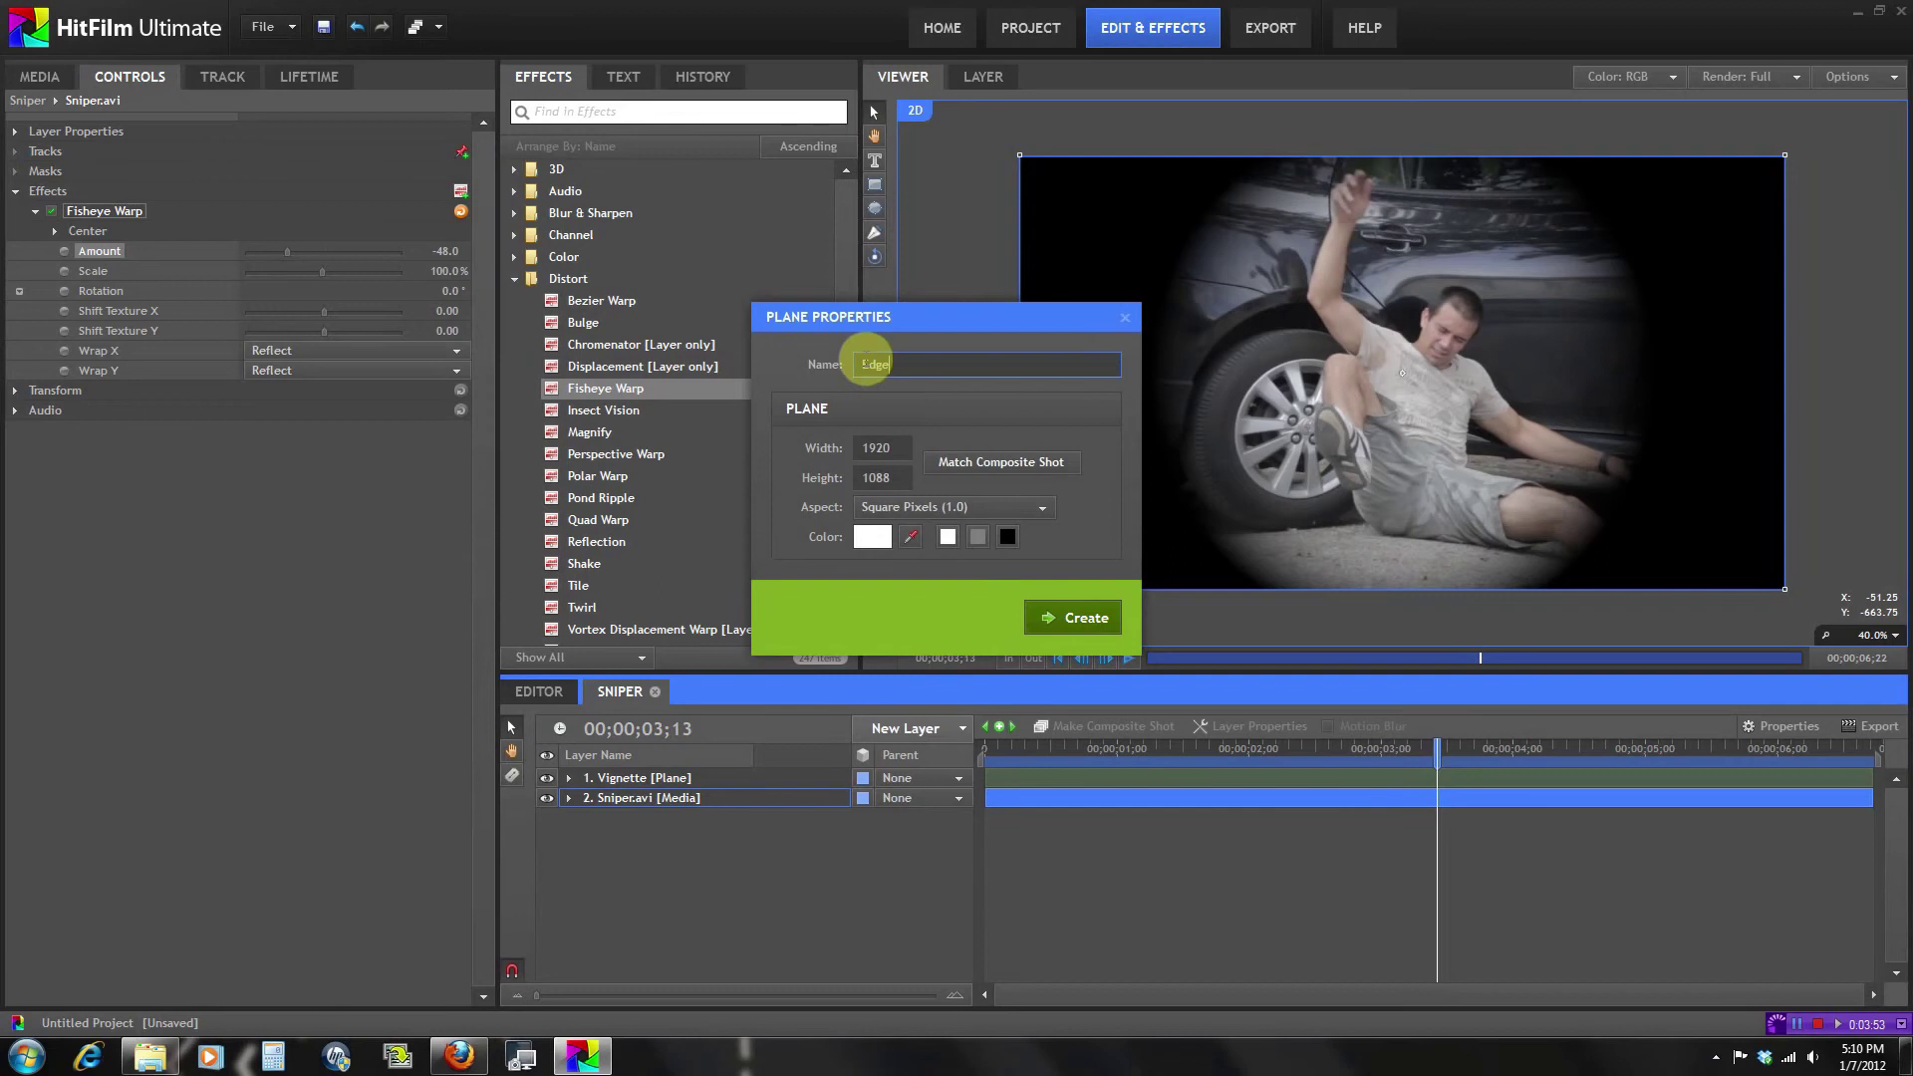
click(1049, 614)
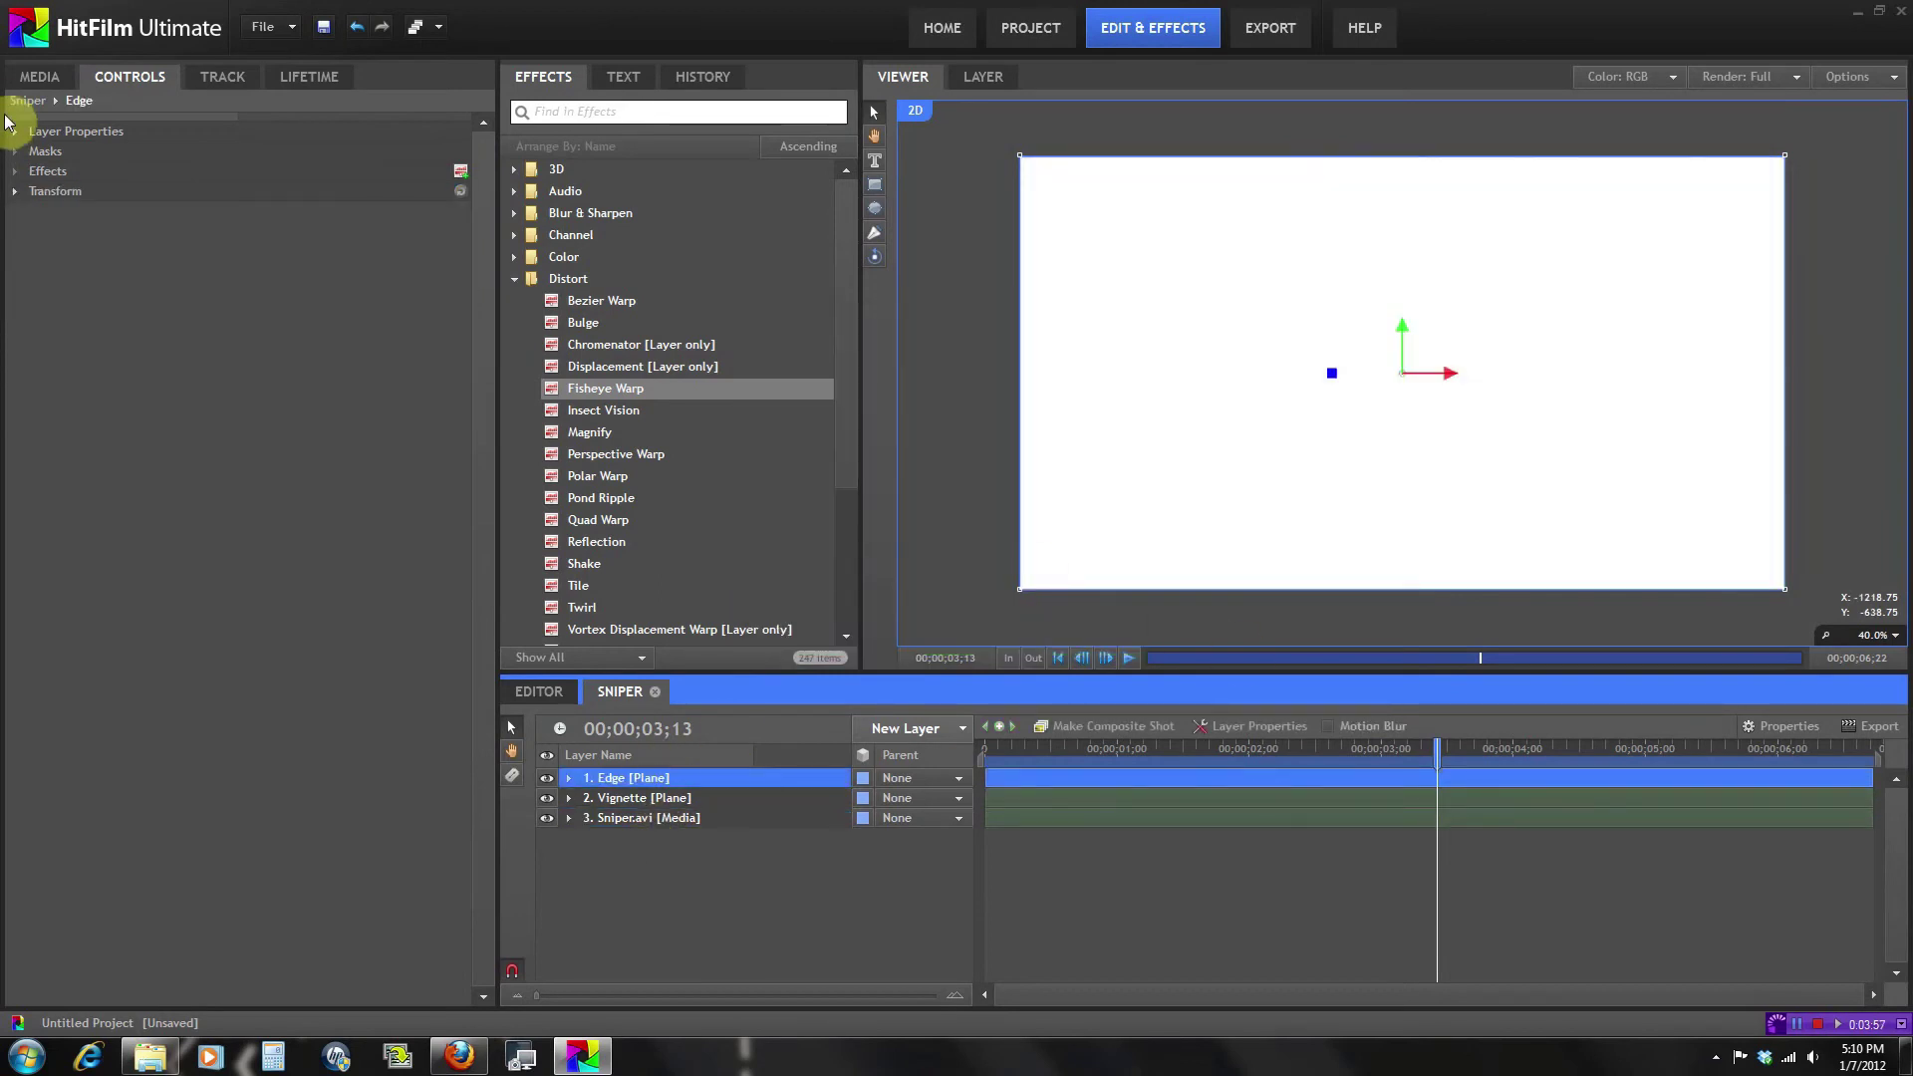
Lower the Edge plane's opacity to about 25%.
click(15, 190)
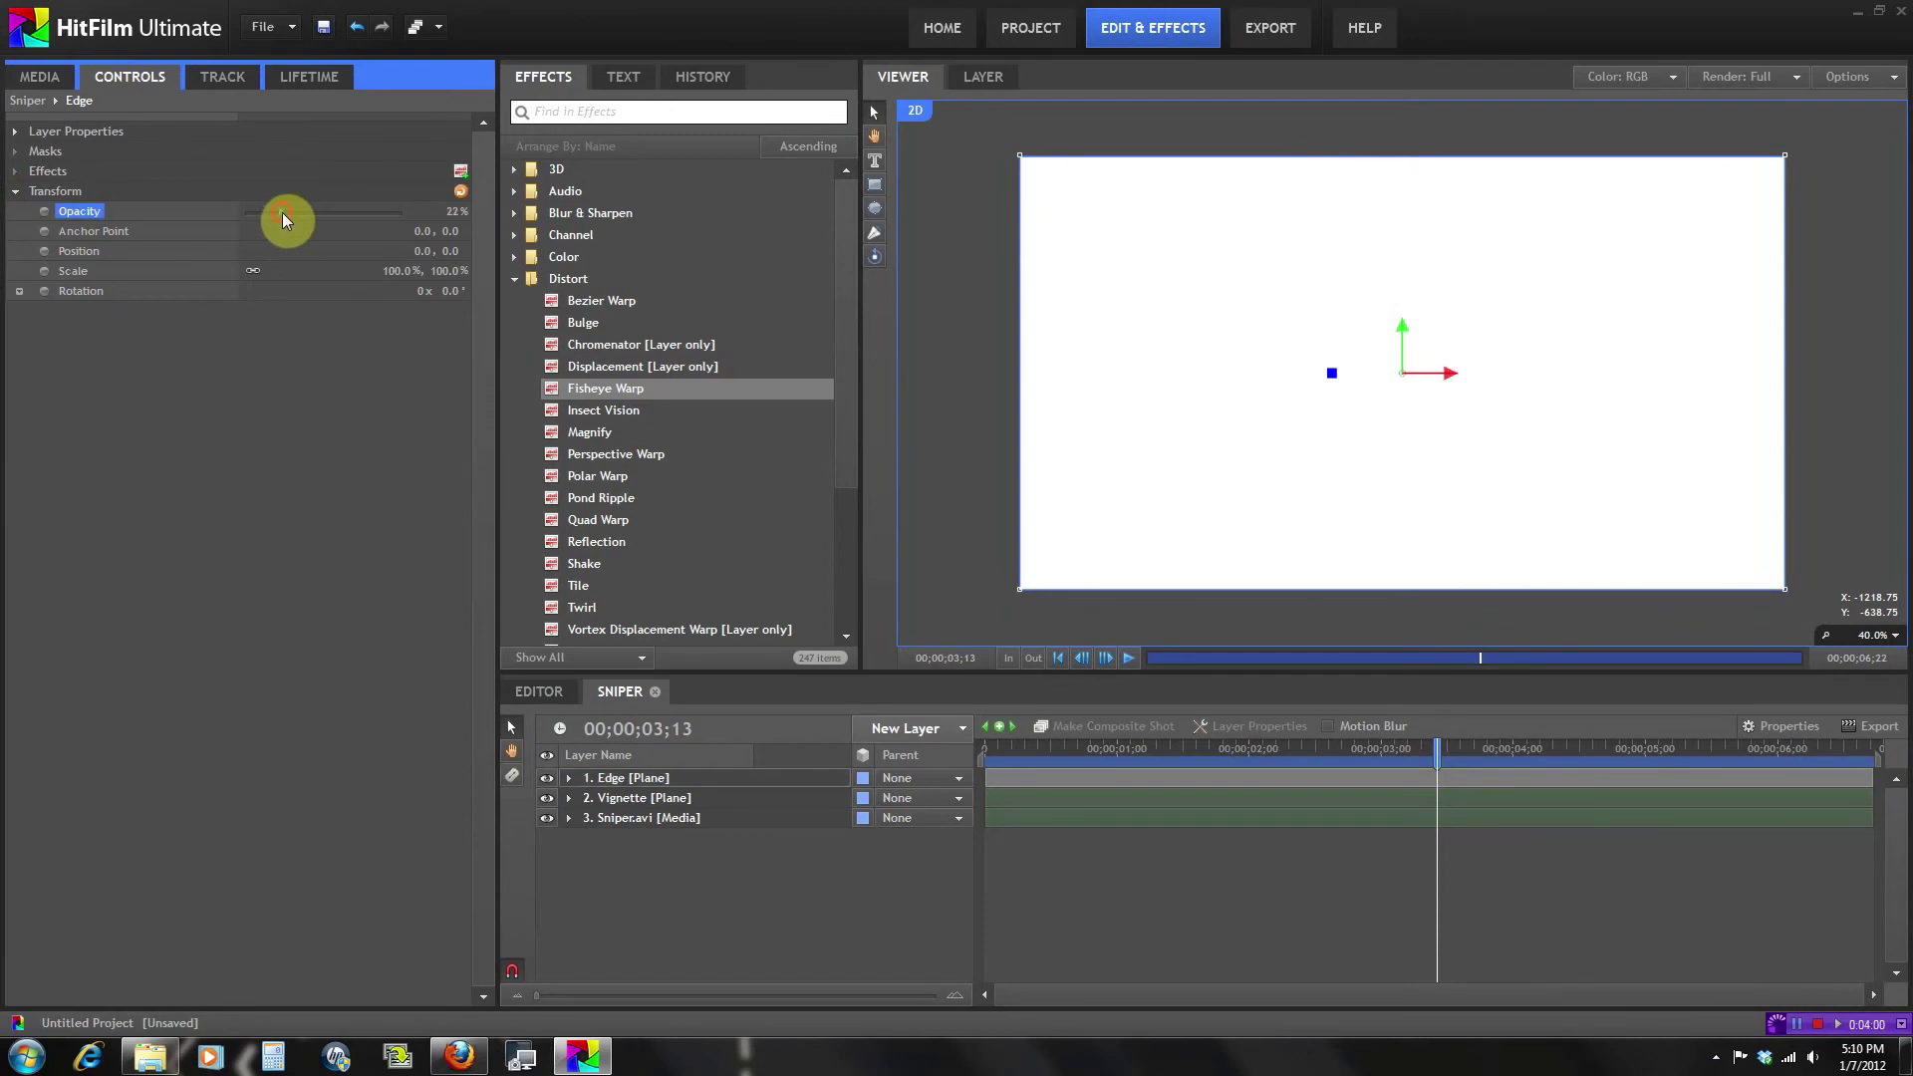
drag(283, 212, 285, 212)
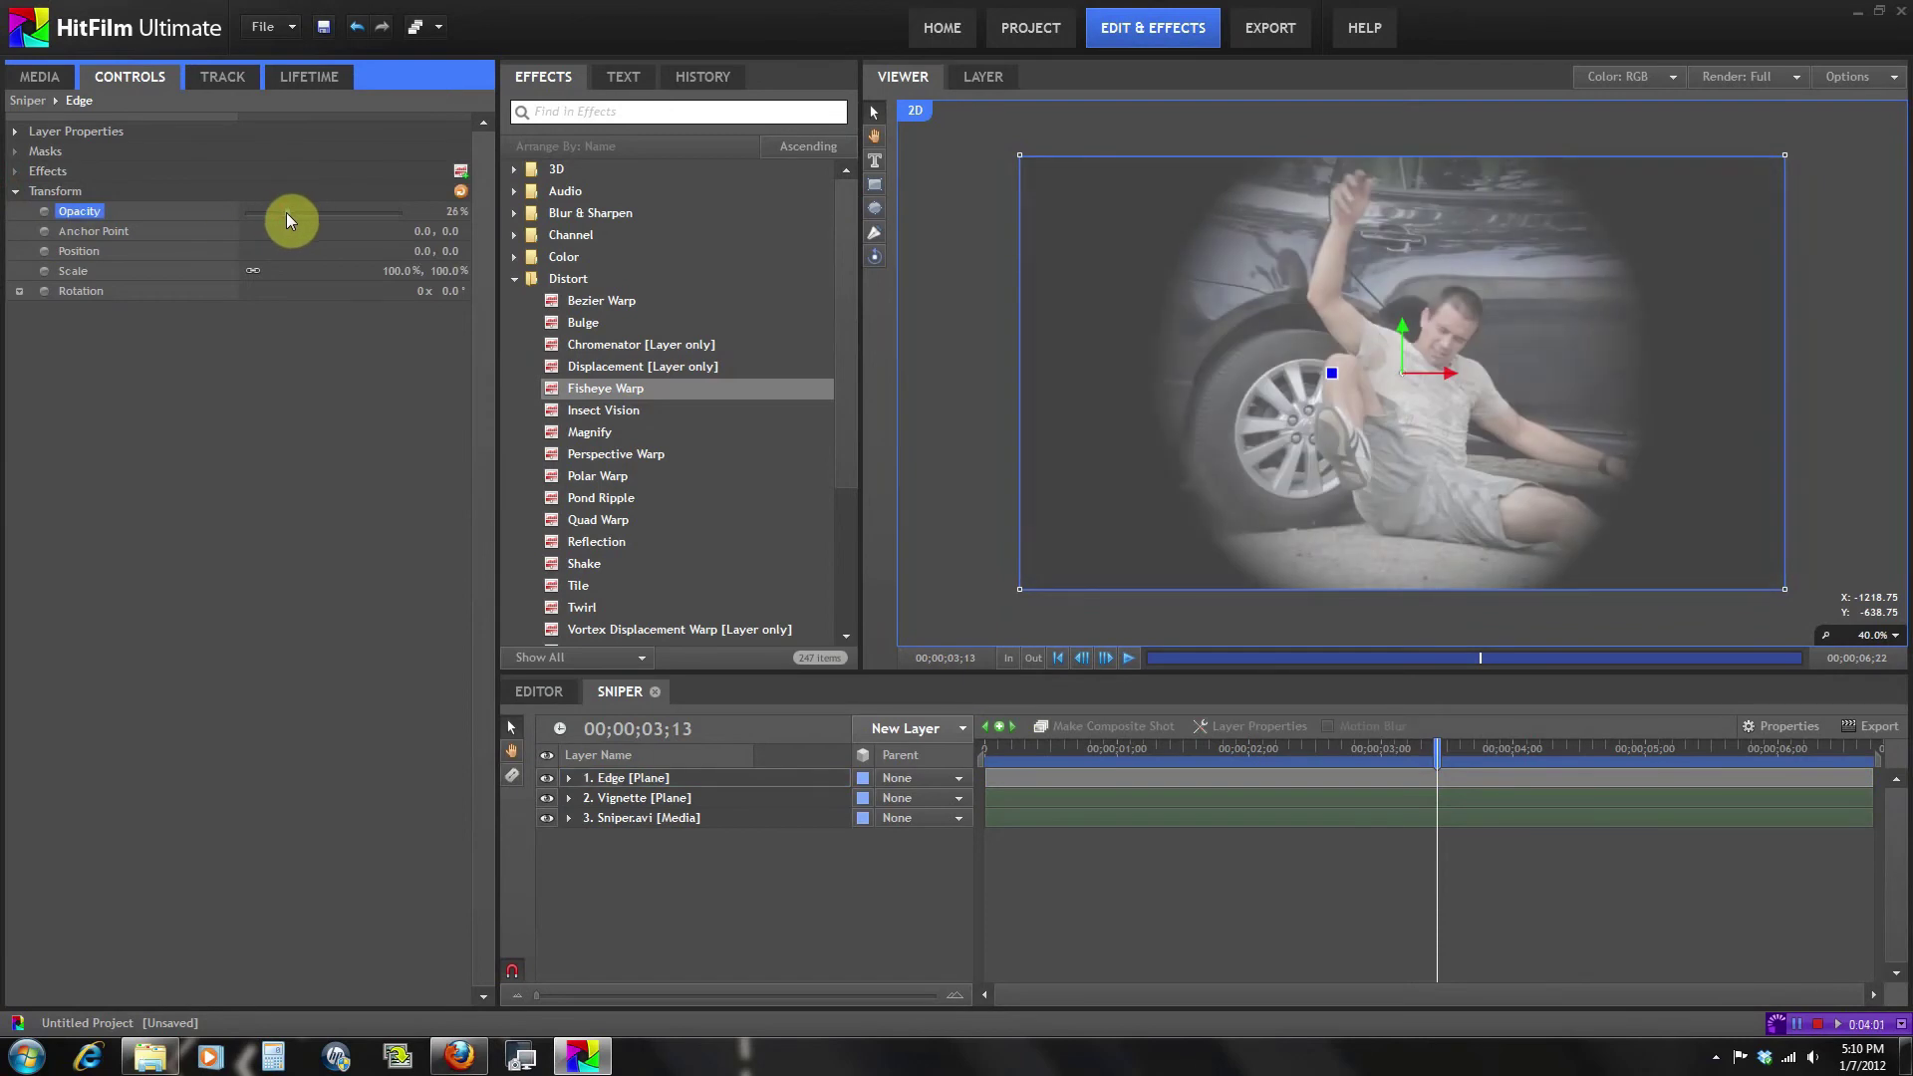
click(606, 780)
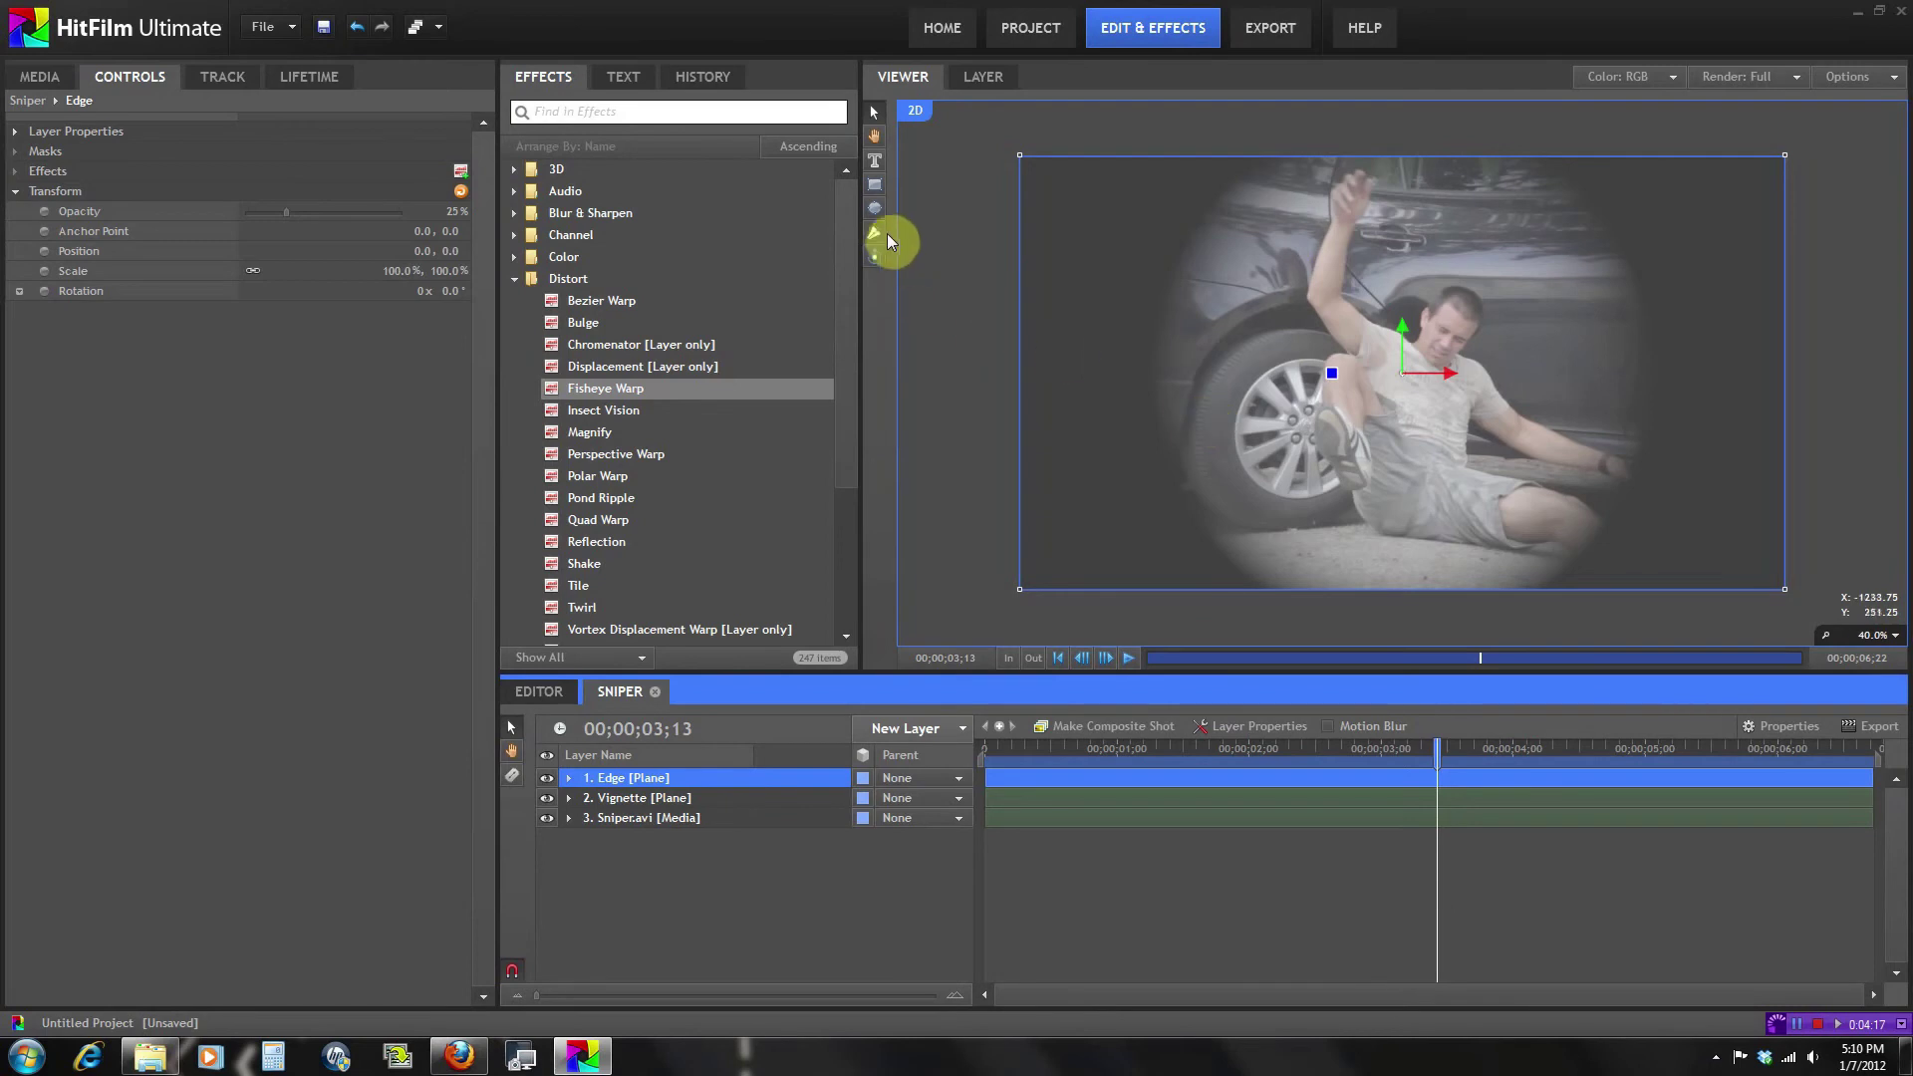
Draw an ellipse mask on the Edge plane and centre it over the scope opening.
click(875, 209)
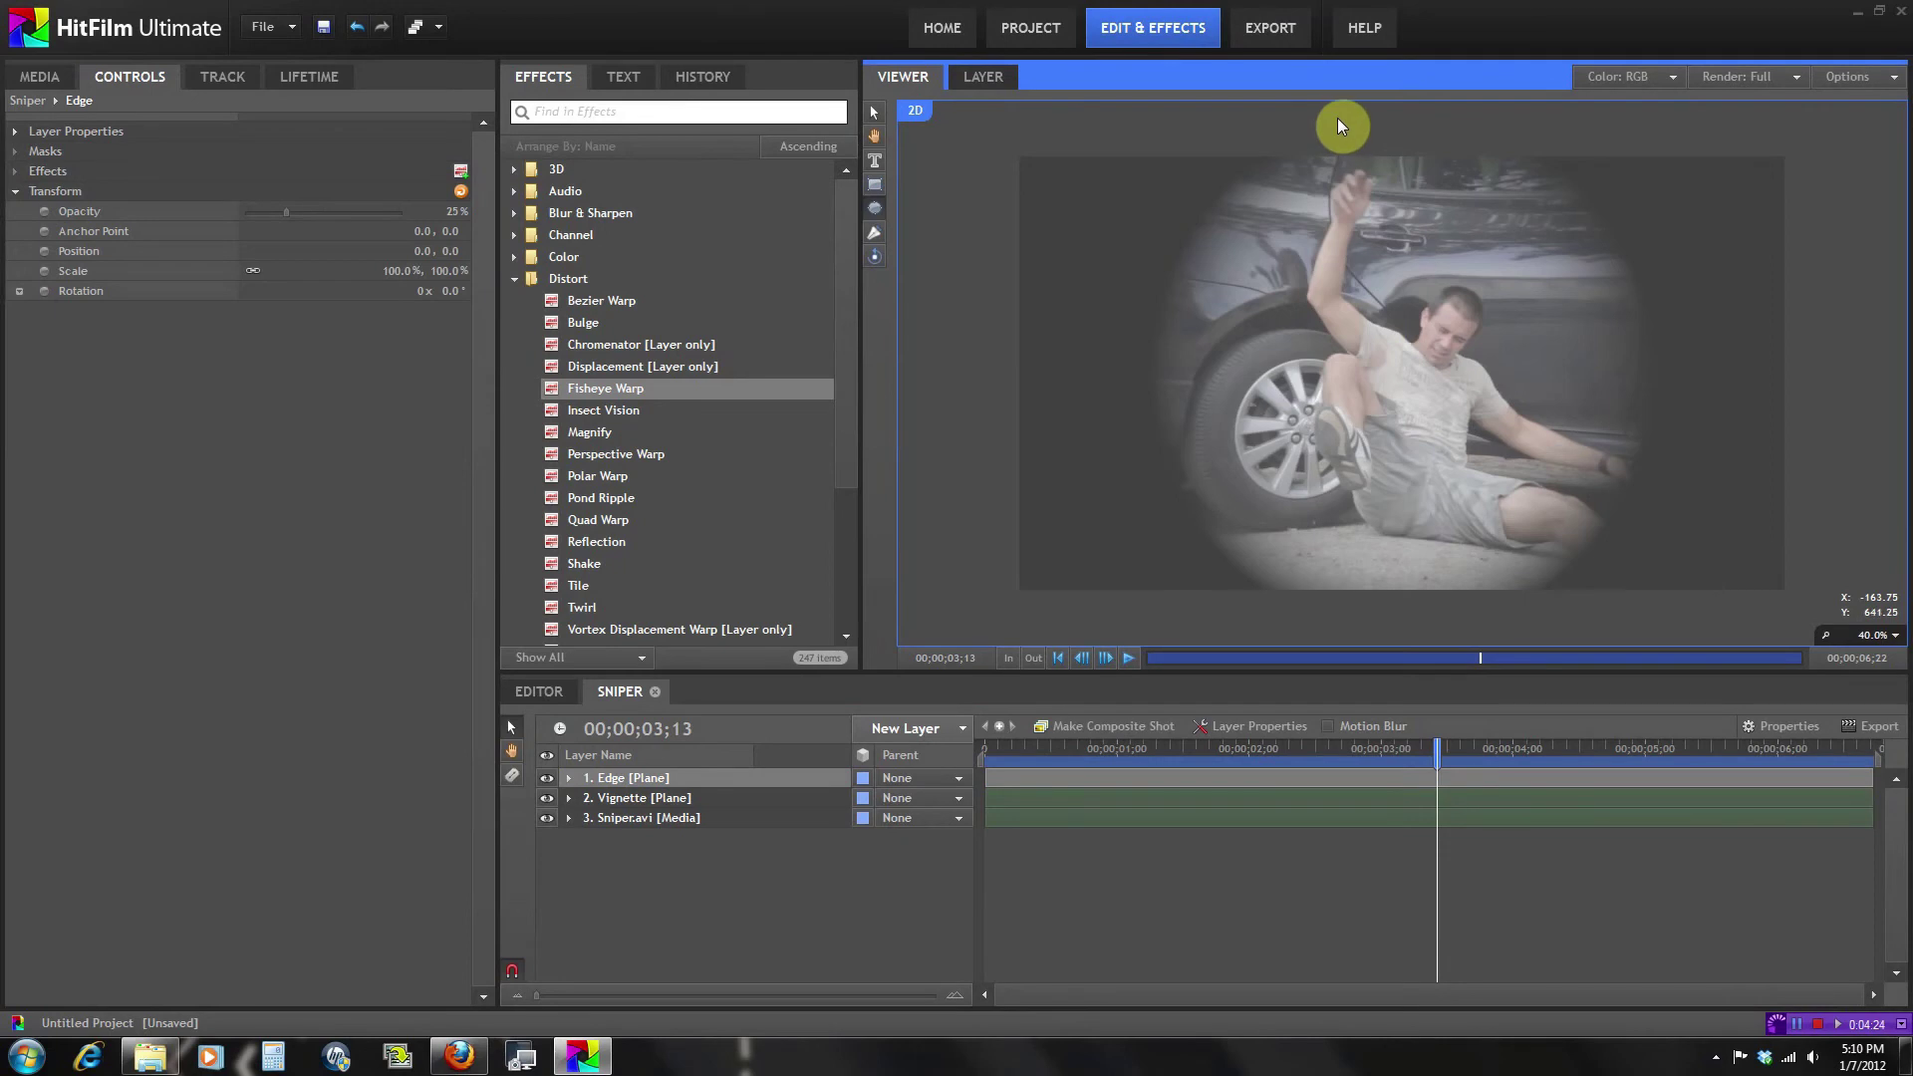
drag(1338, 120, 1602, 632)
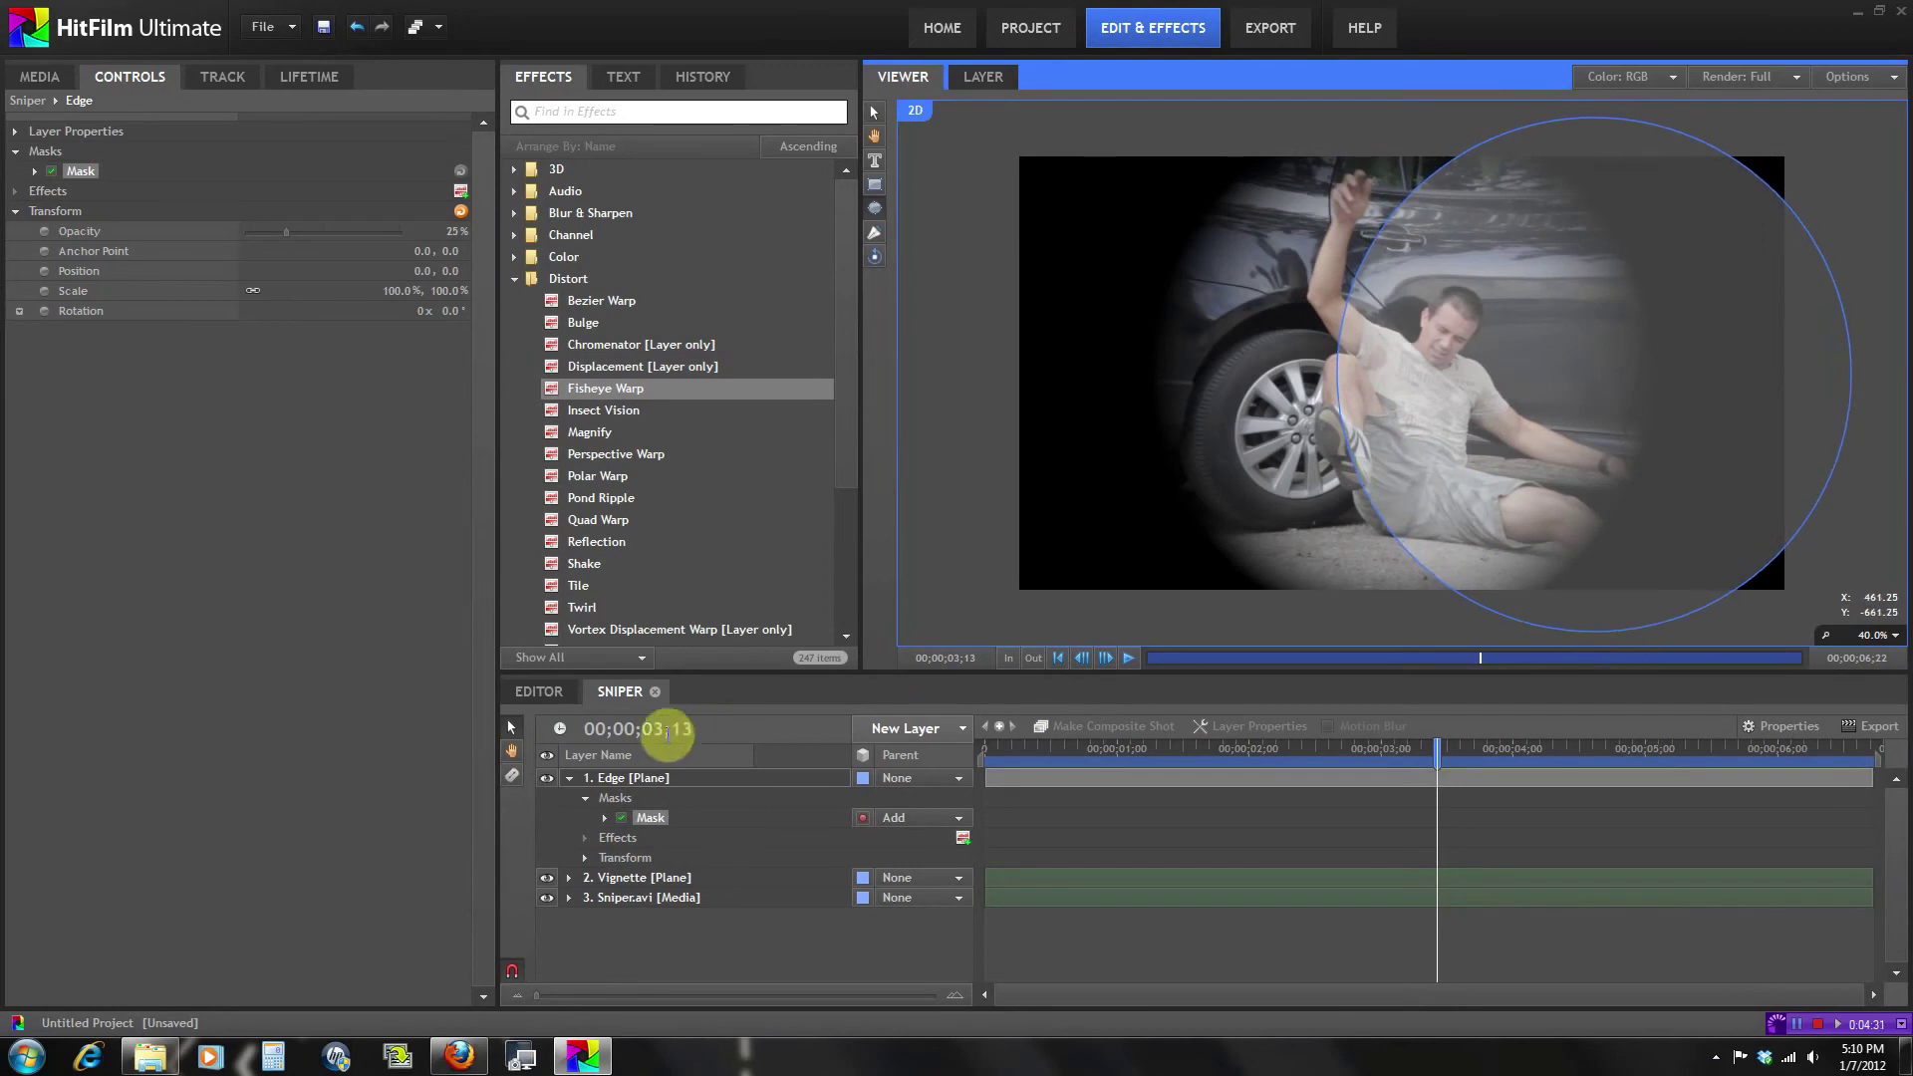
click(657, 815)
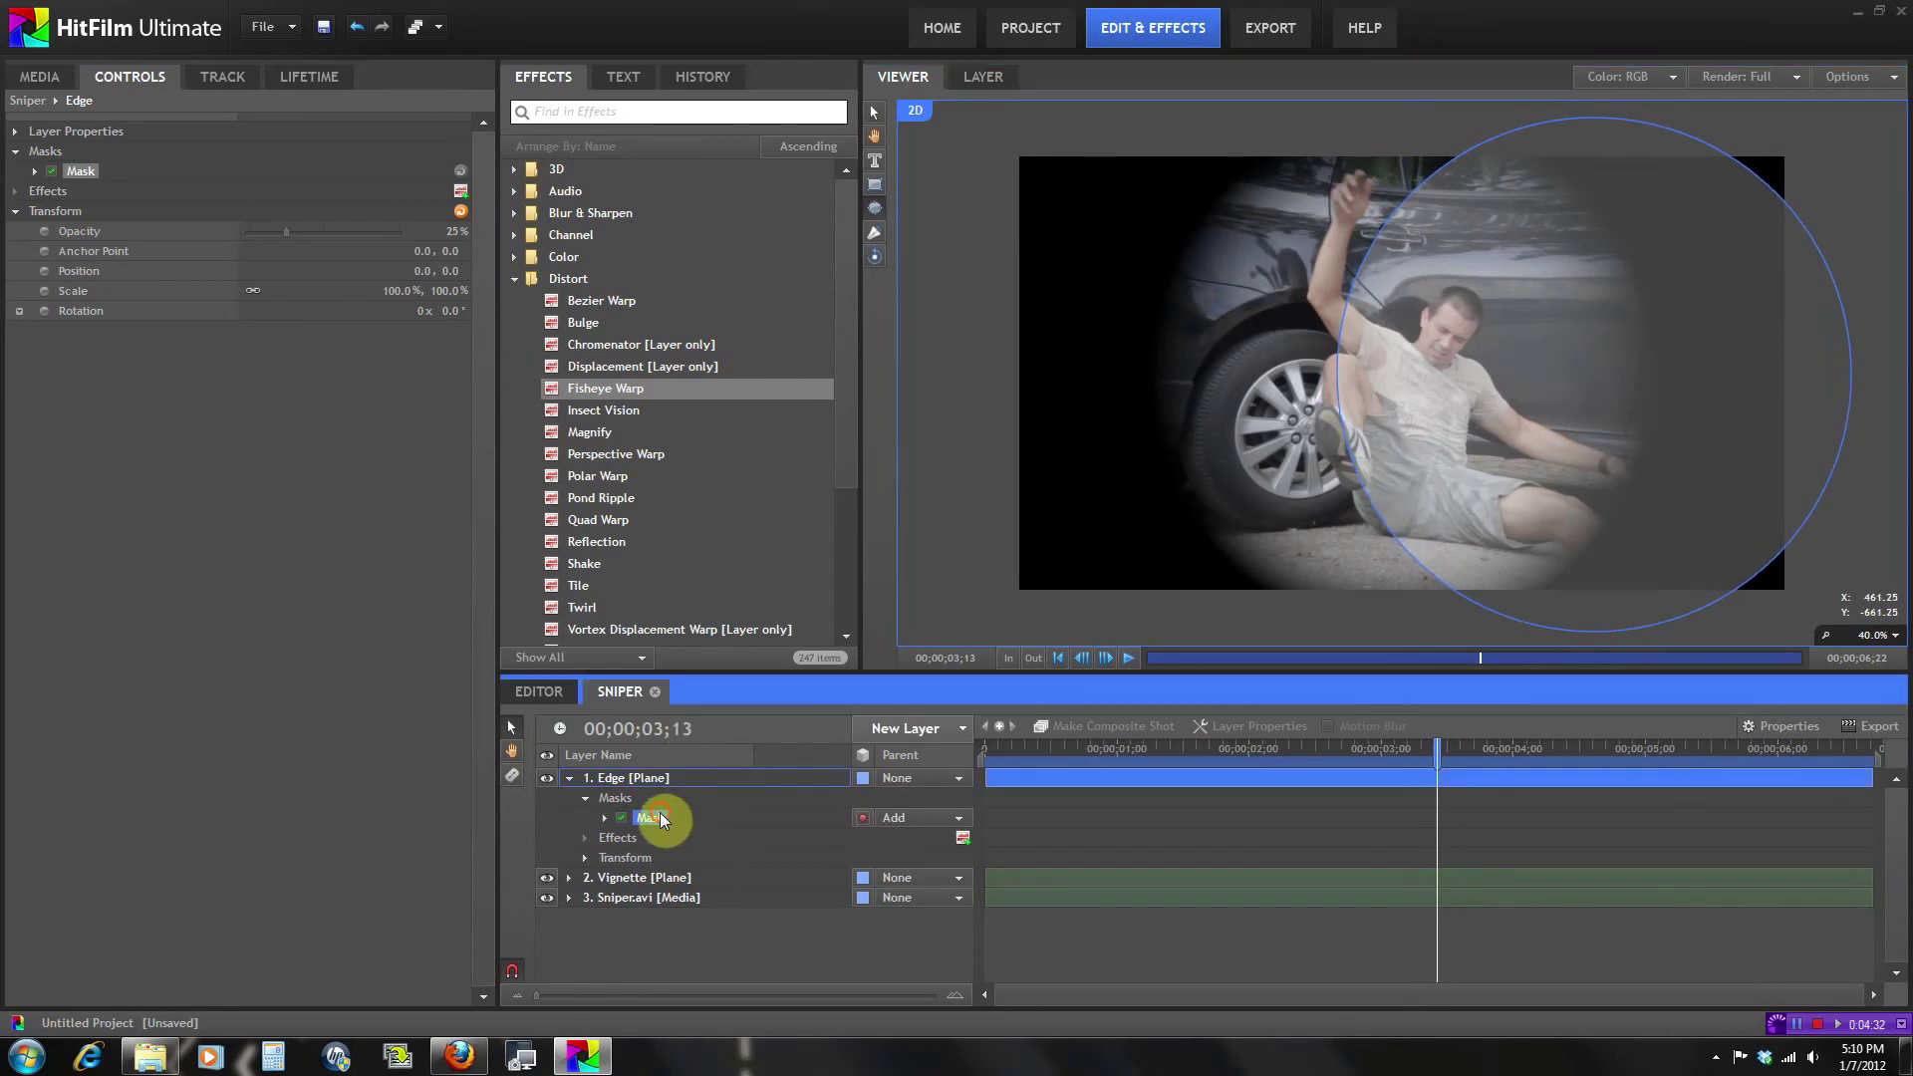
click(876, 121)
drag(1584, 441, 1411, 446)
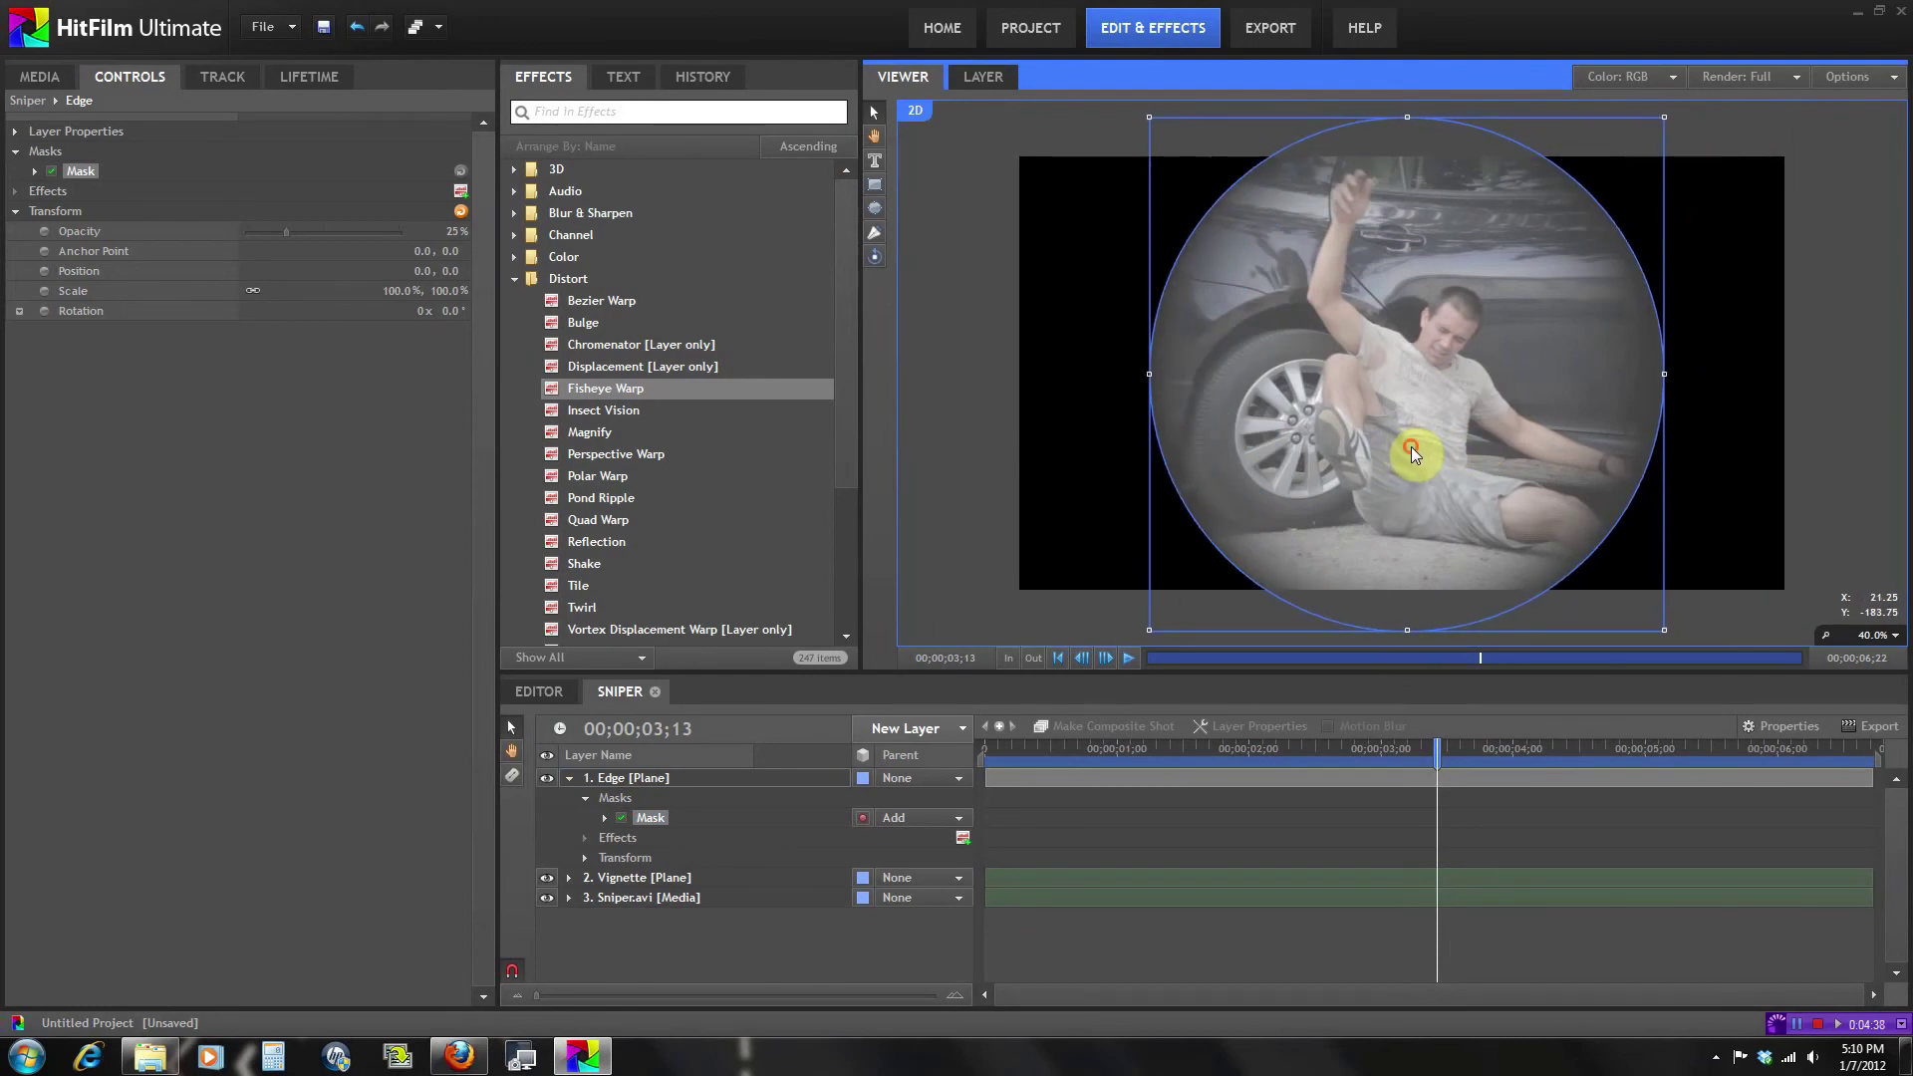
click(624, 782)
click(872, 258)
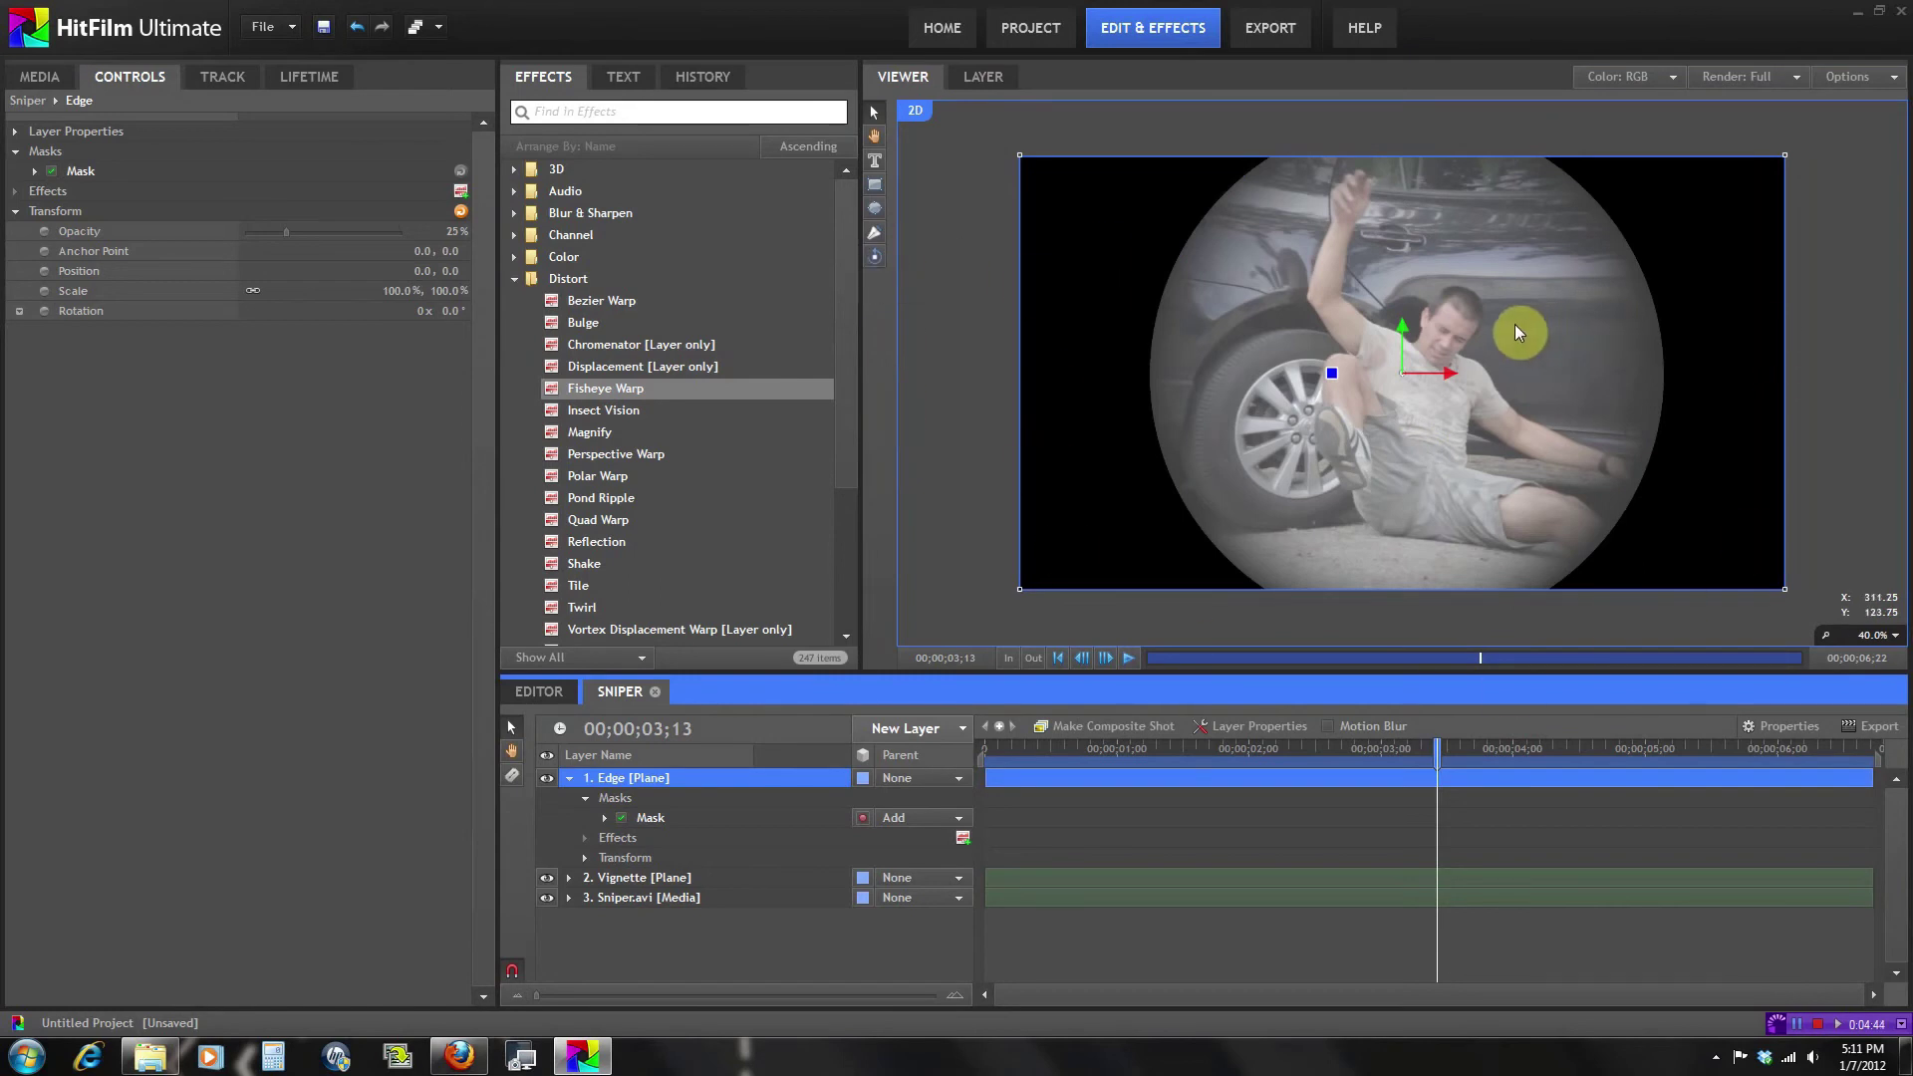
click(884, 211)
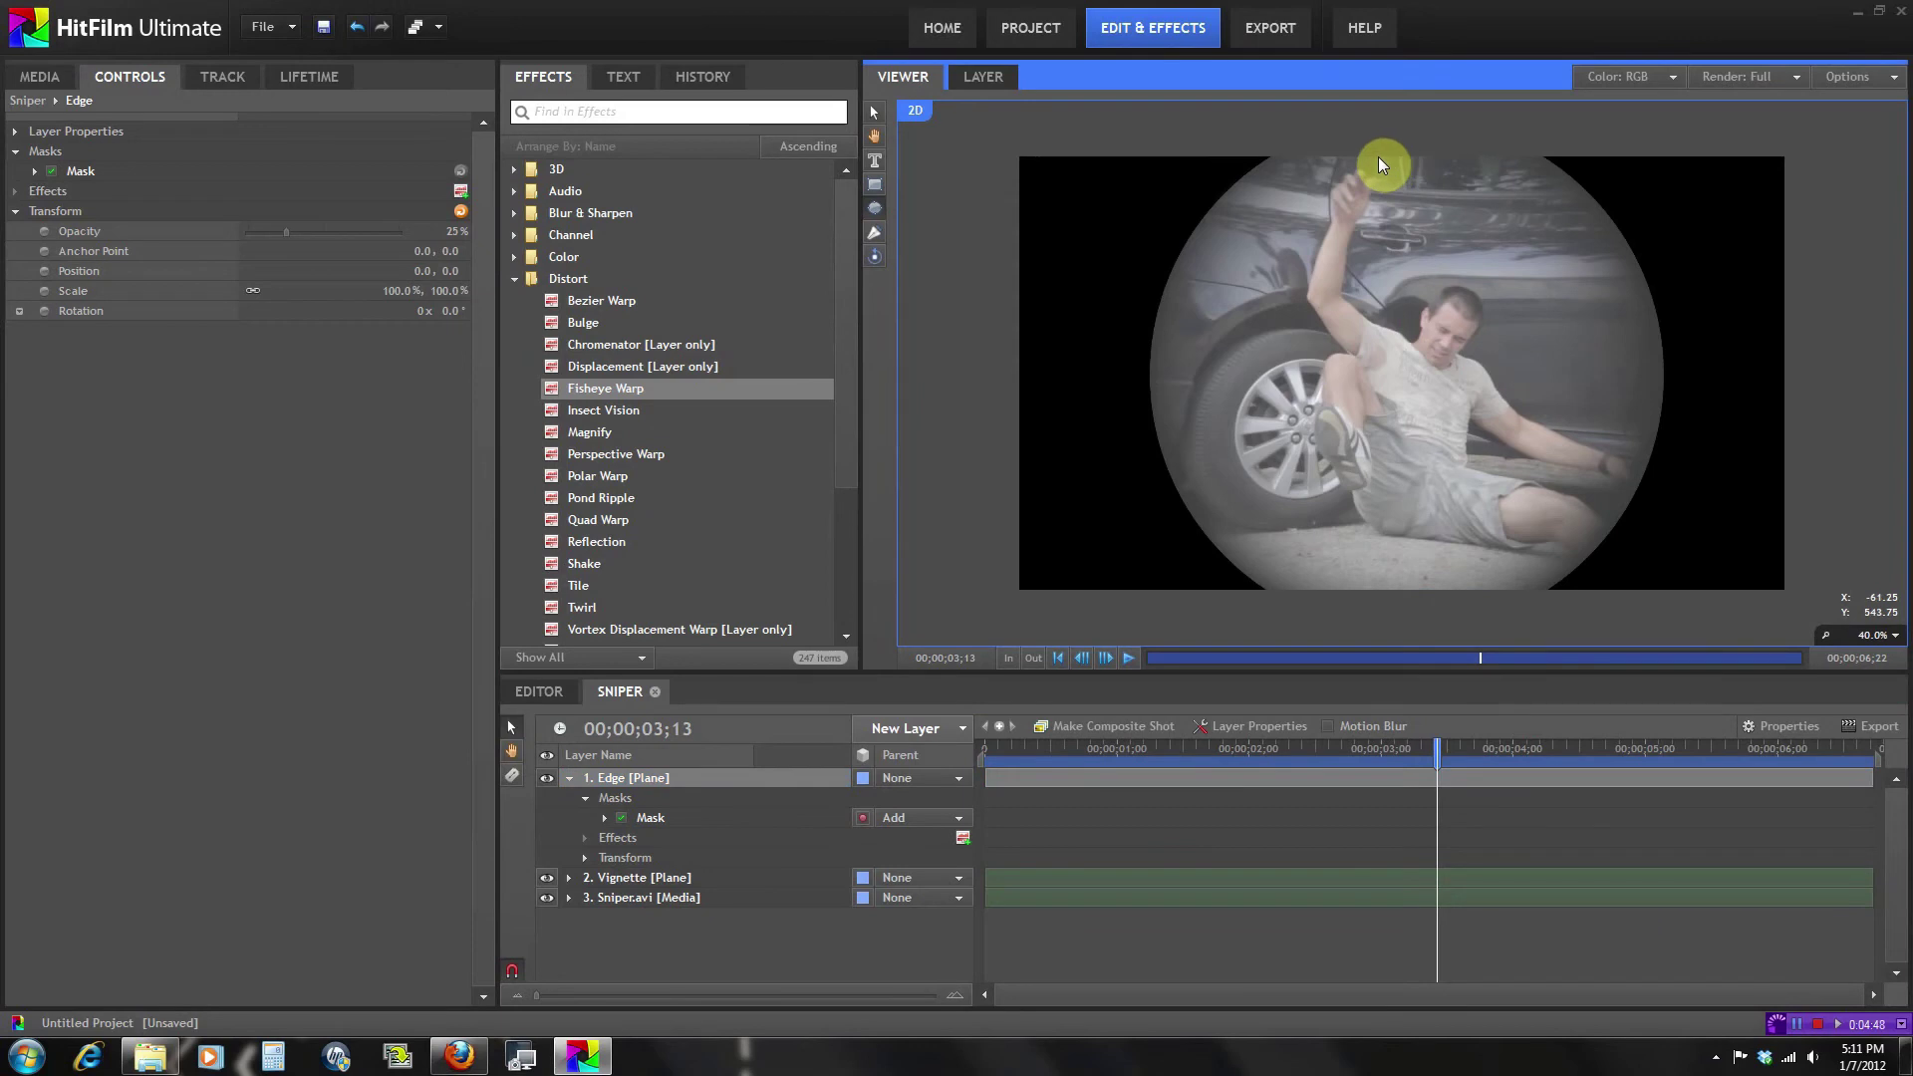
Draw a second ellipse mask and shrink it to sit inside the first circle.
drag(1391, 177, 1690, 593)
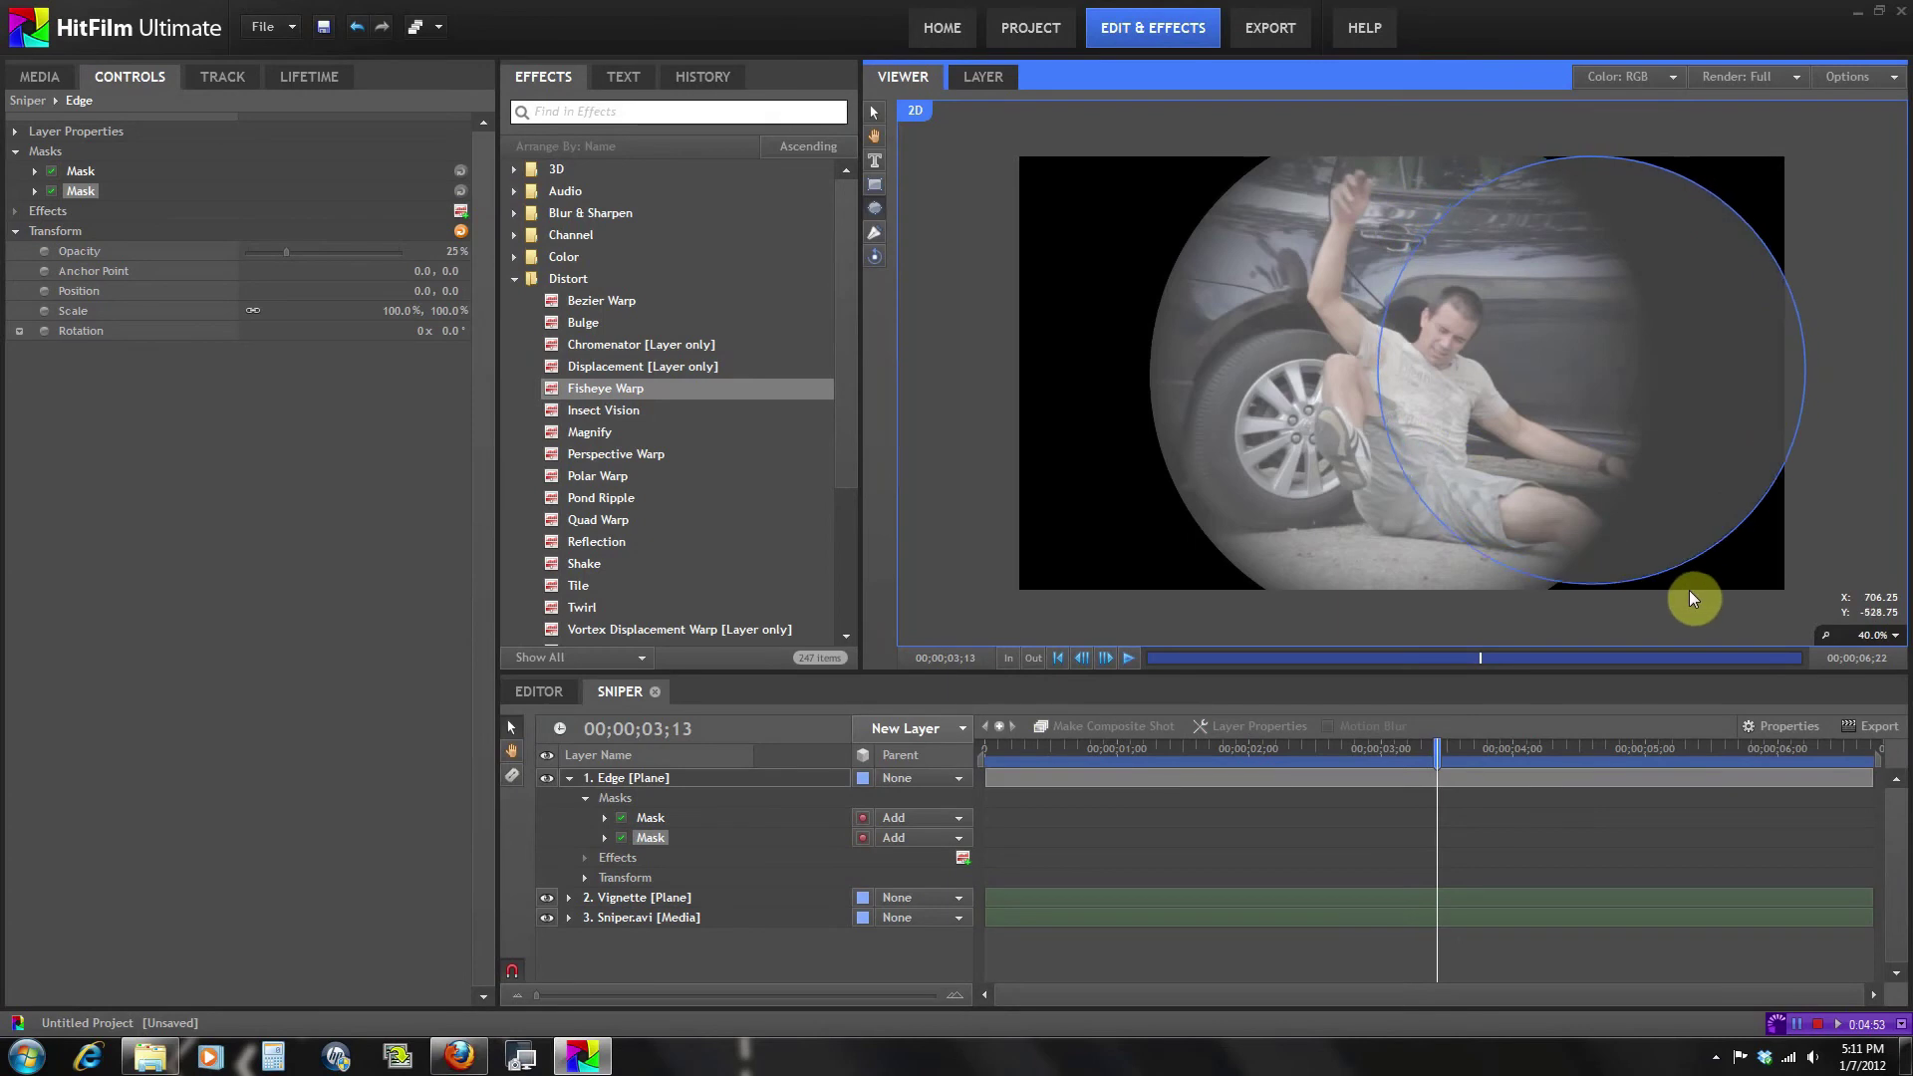
click(876, 113)
click(657, 838)
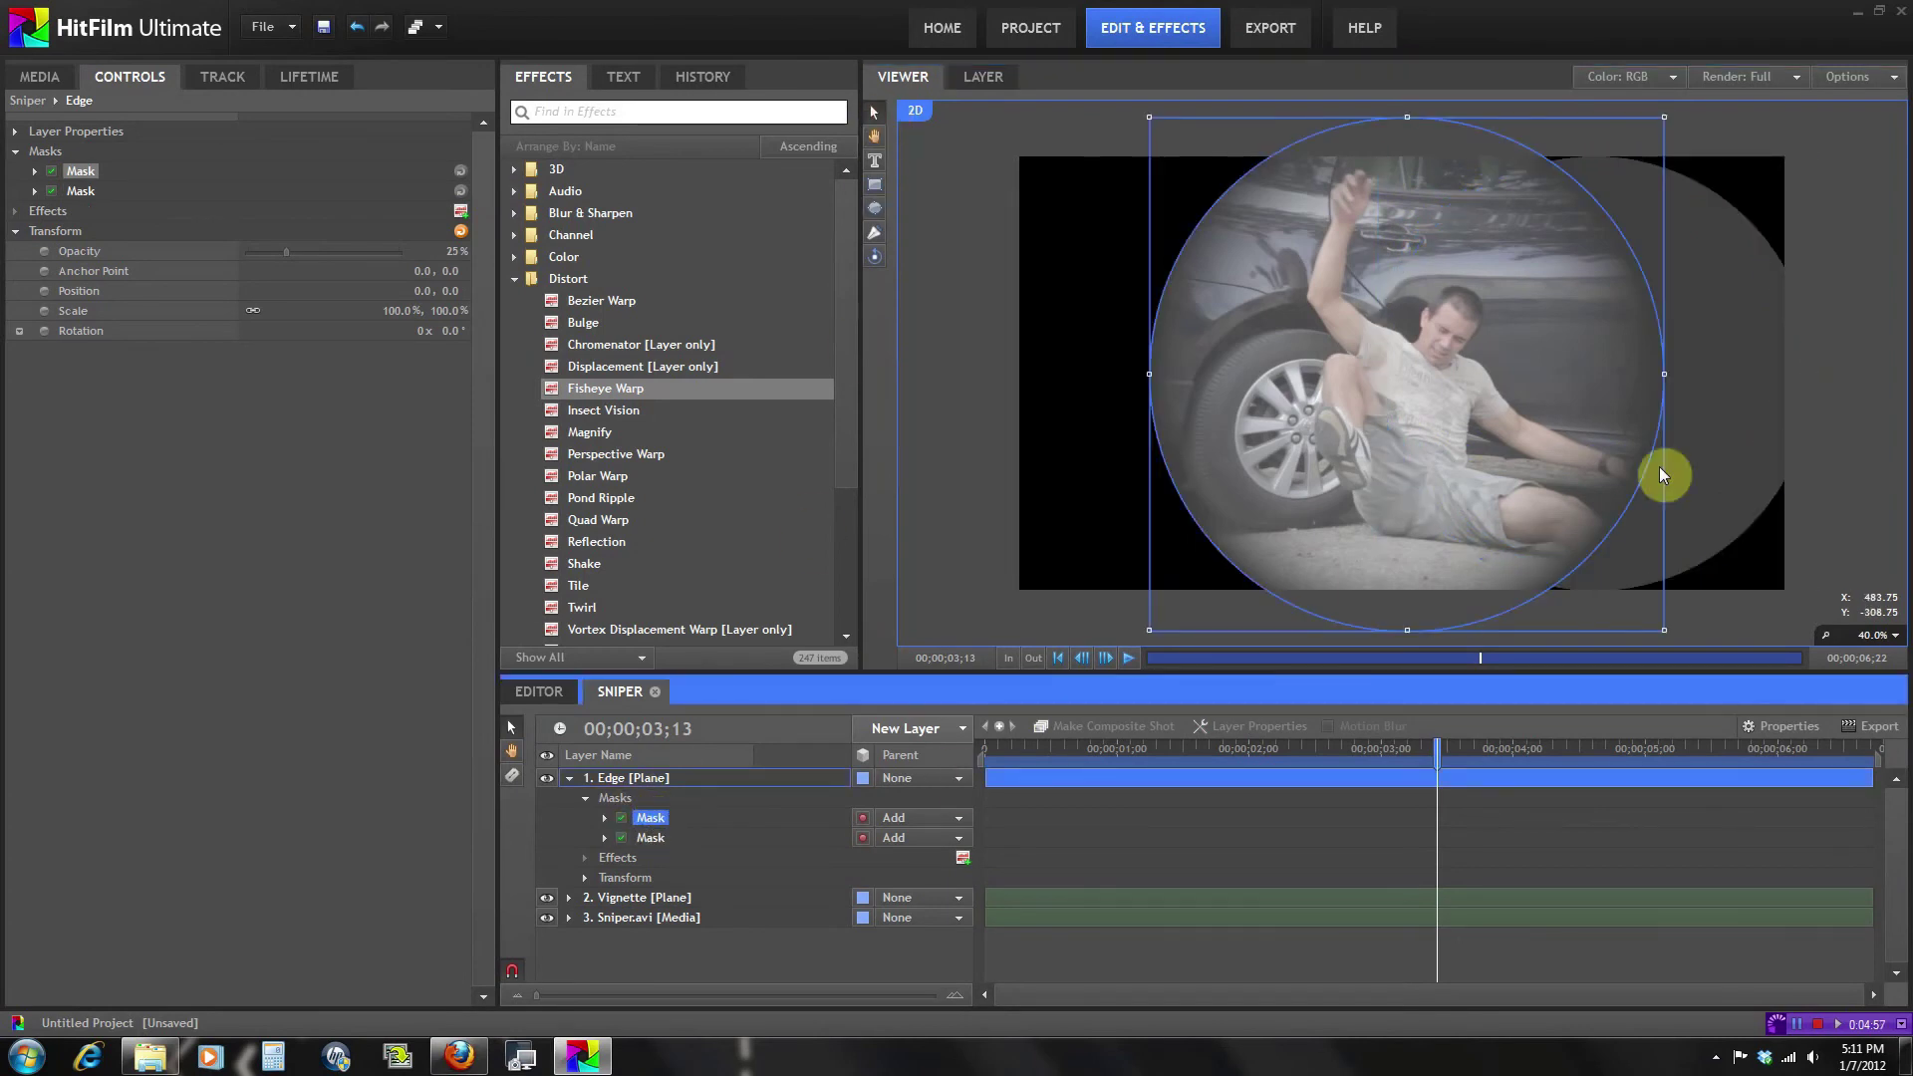
drag(1457, 553, 1396, 469)
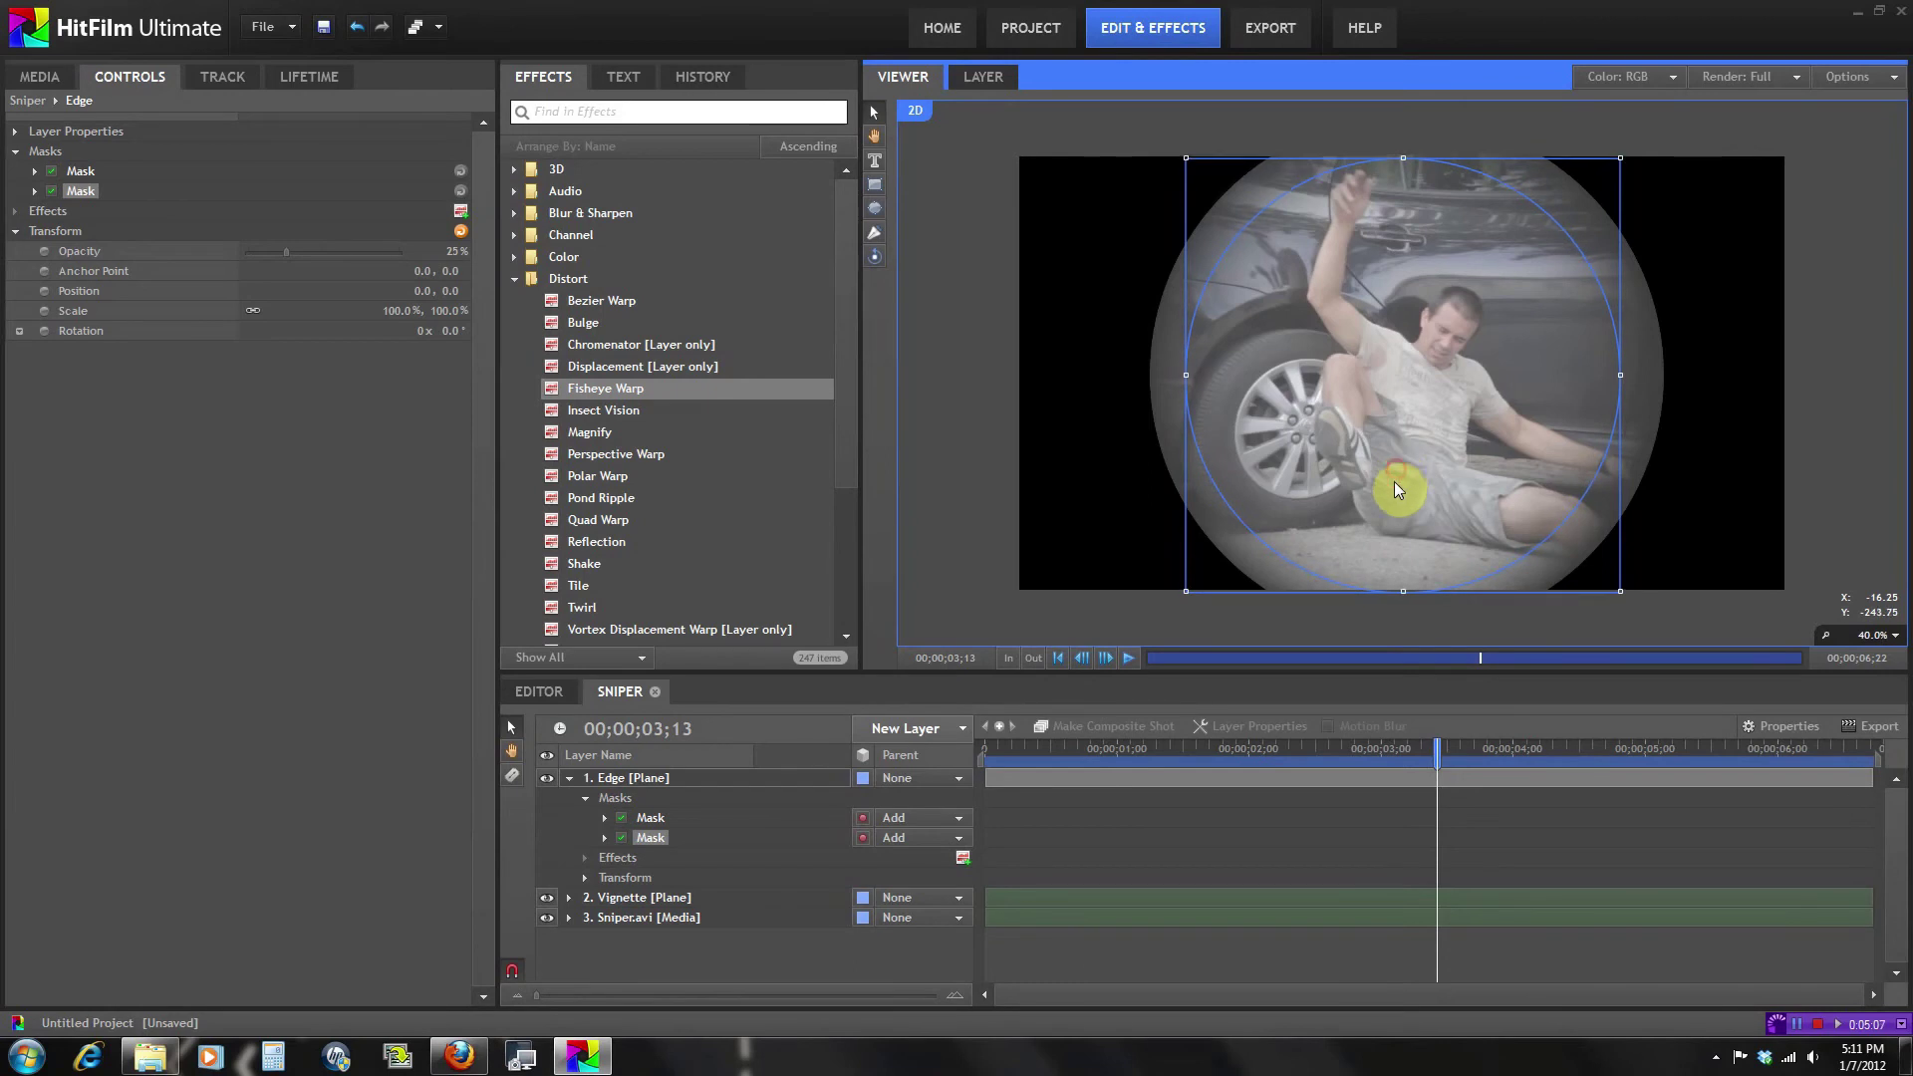
Set the inner mask to Subtract, nudge it right, and raise Edge opacity to 100%.
click(923, 845)
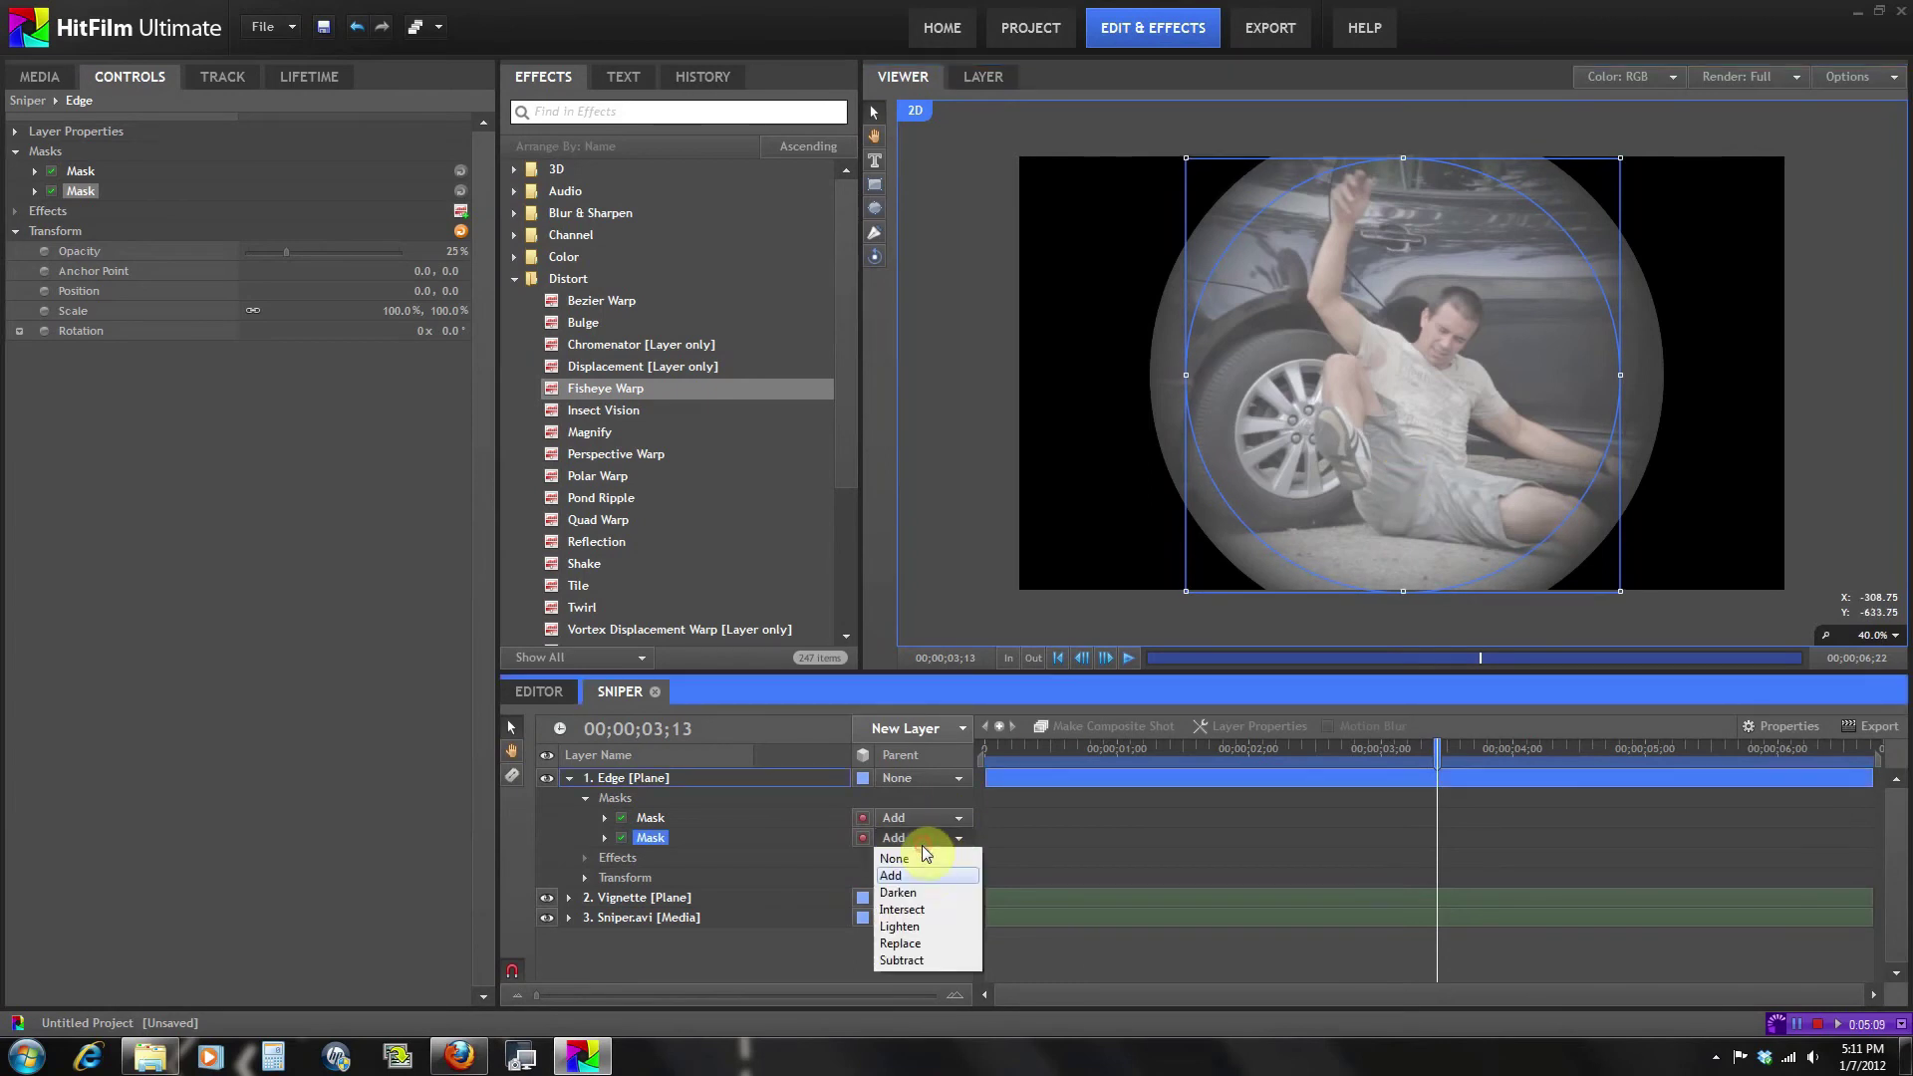
click(916, 964)
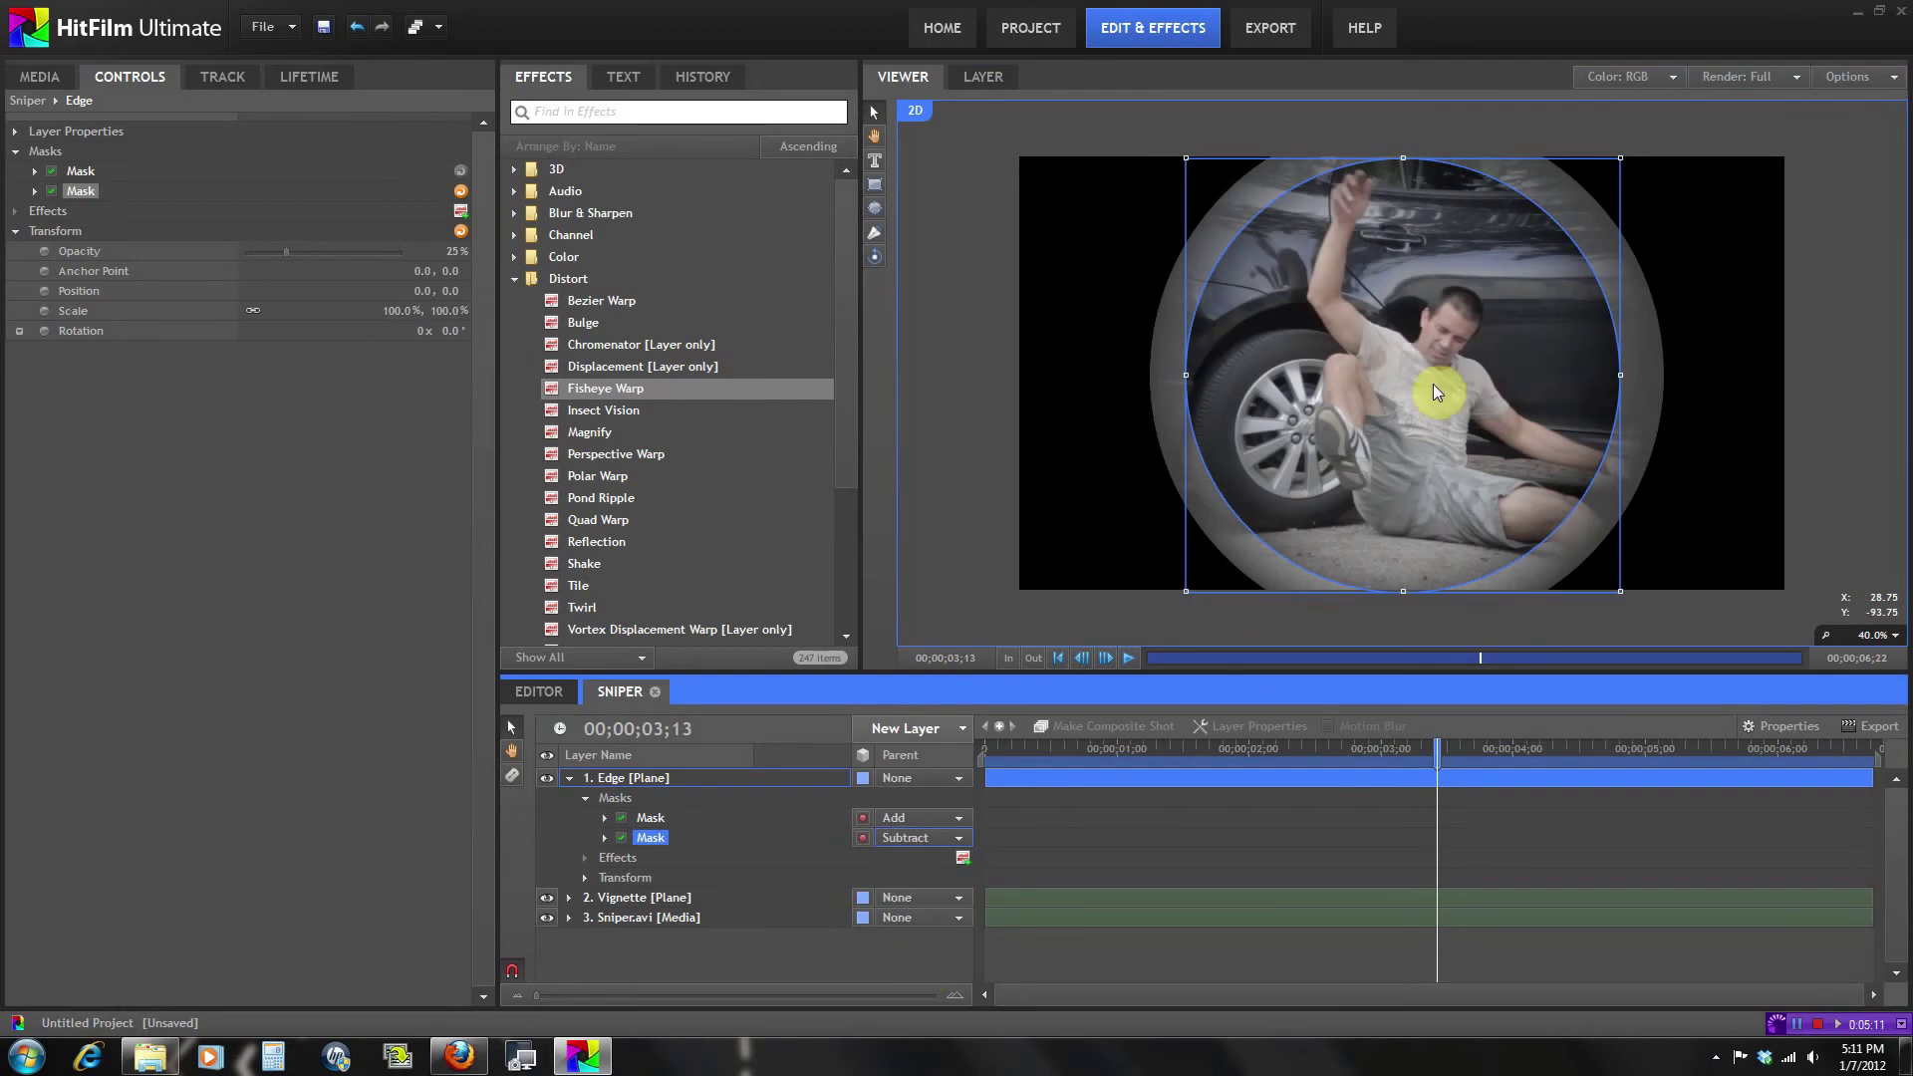
drag(1452, 391, 1456, 391)
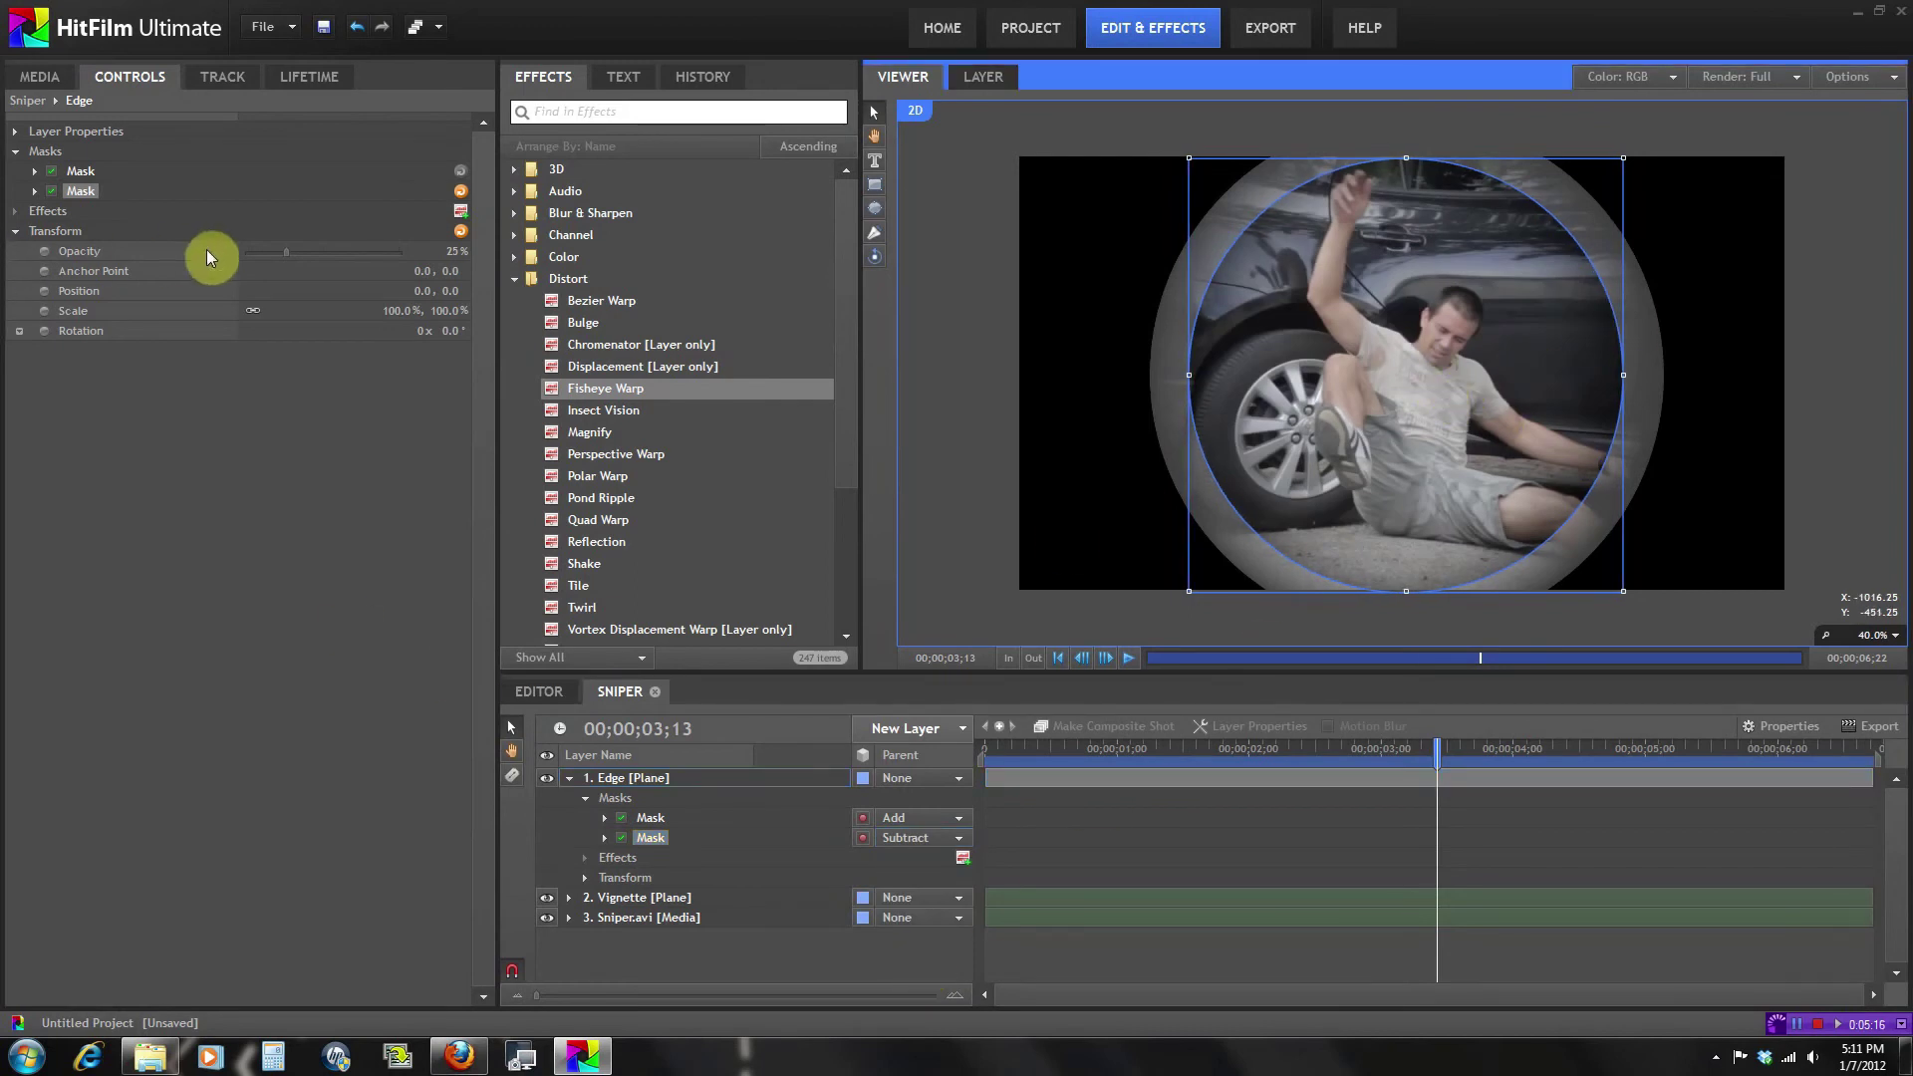
drag(280, 249, 434, 245)
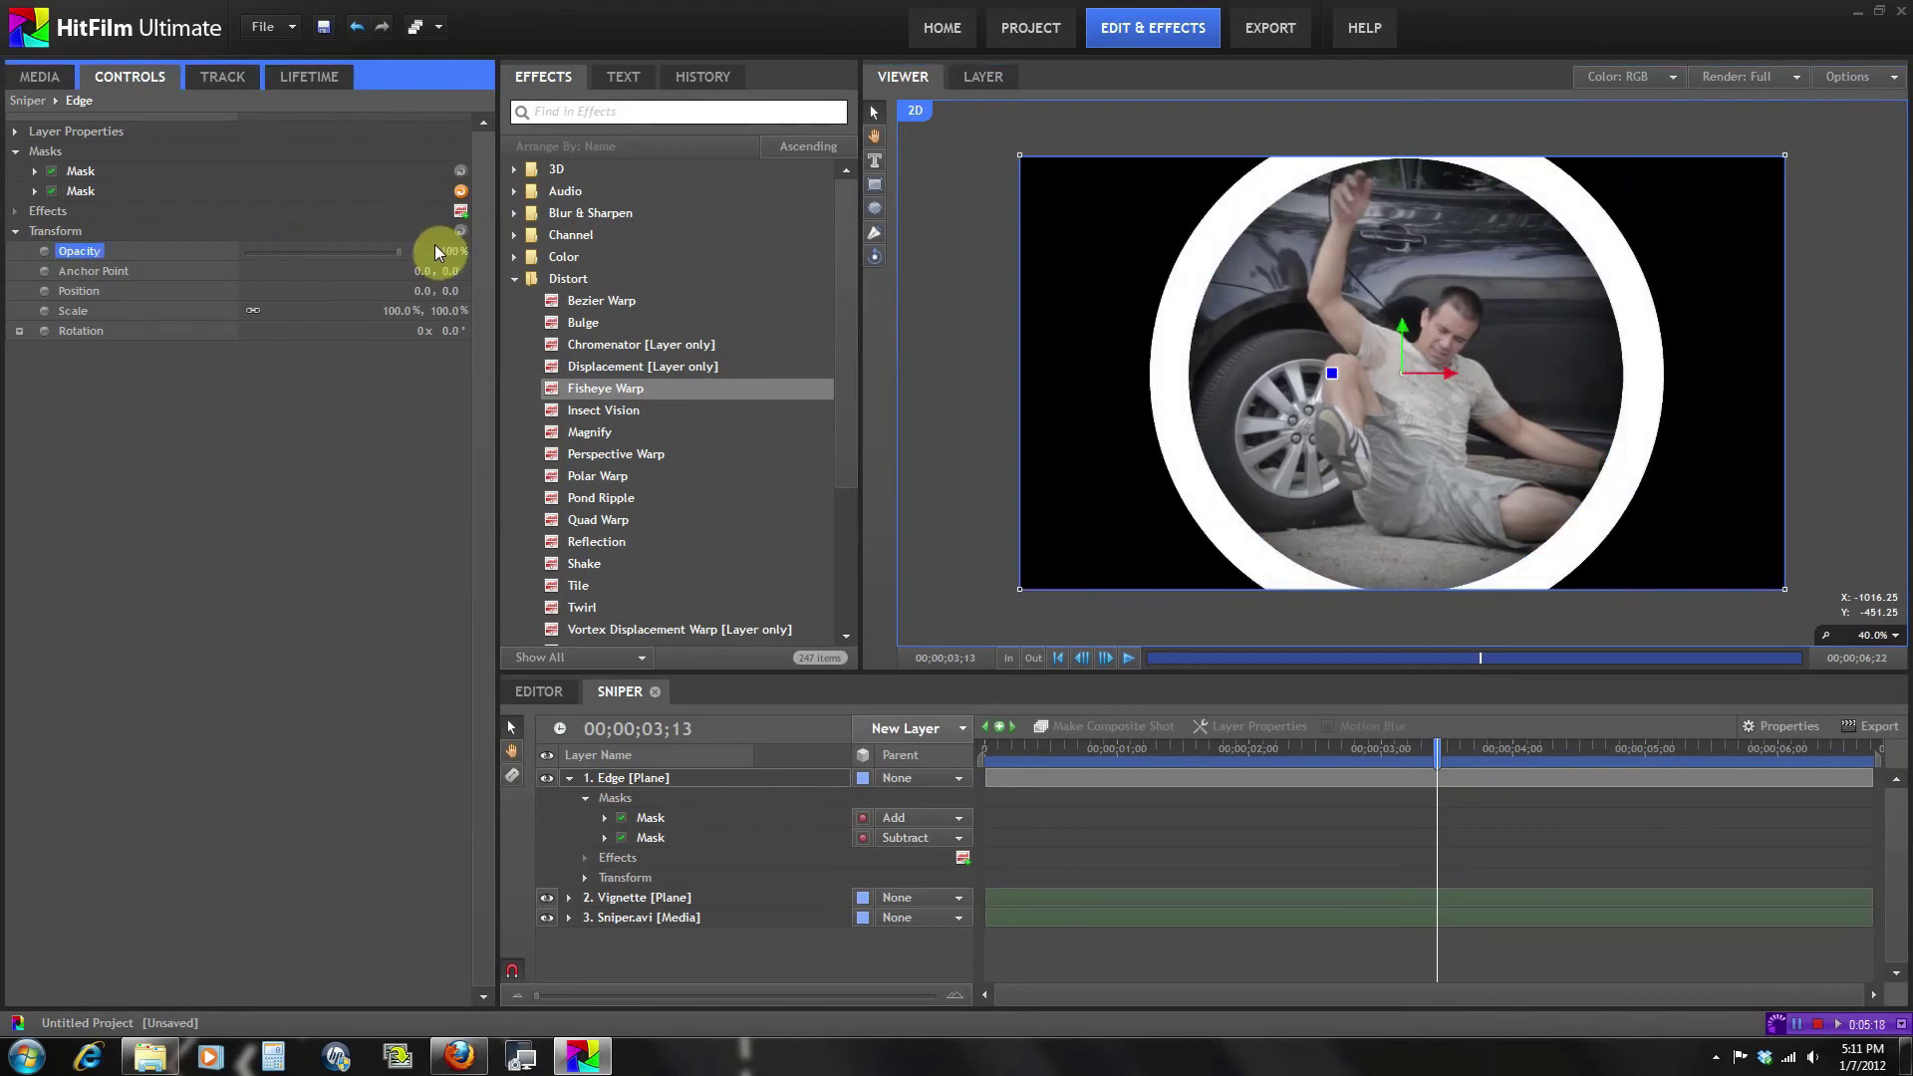
click(329, 488)
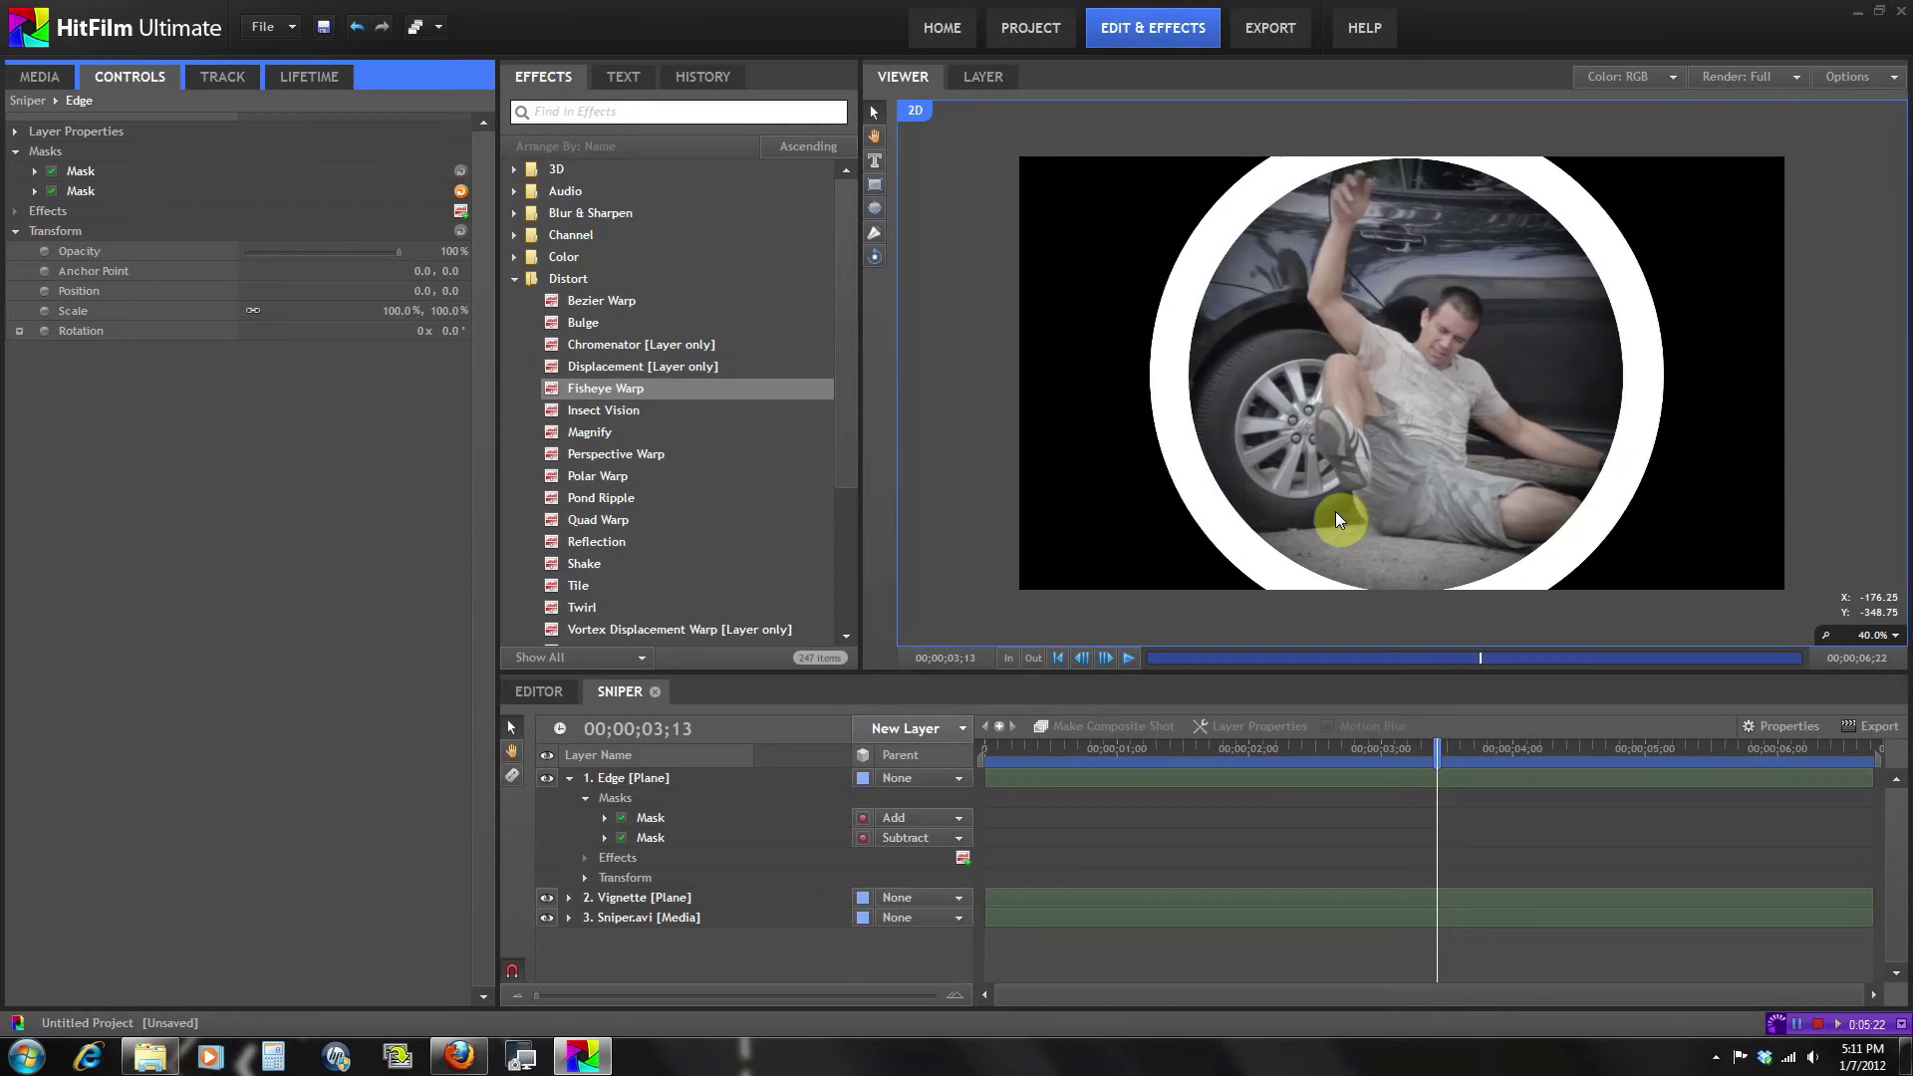
click(618, 781)
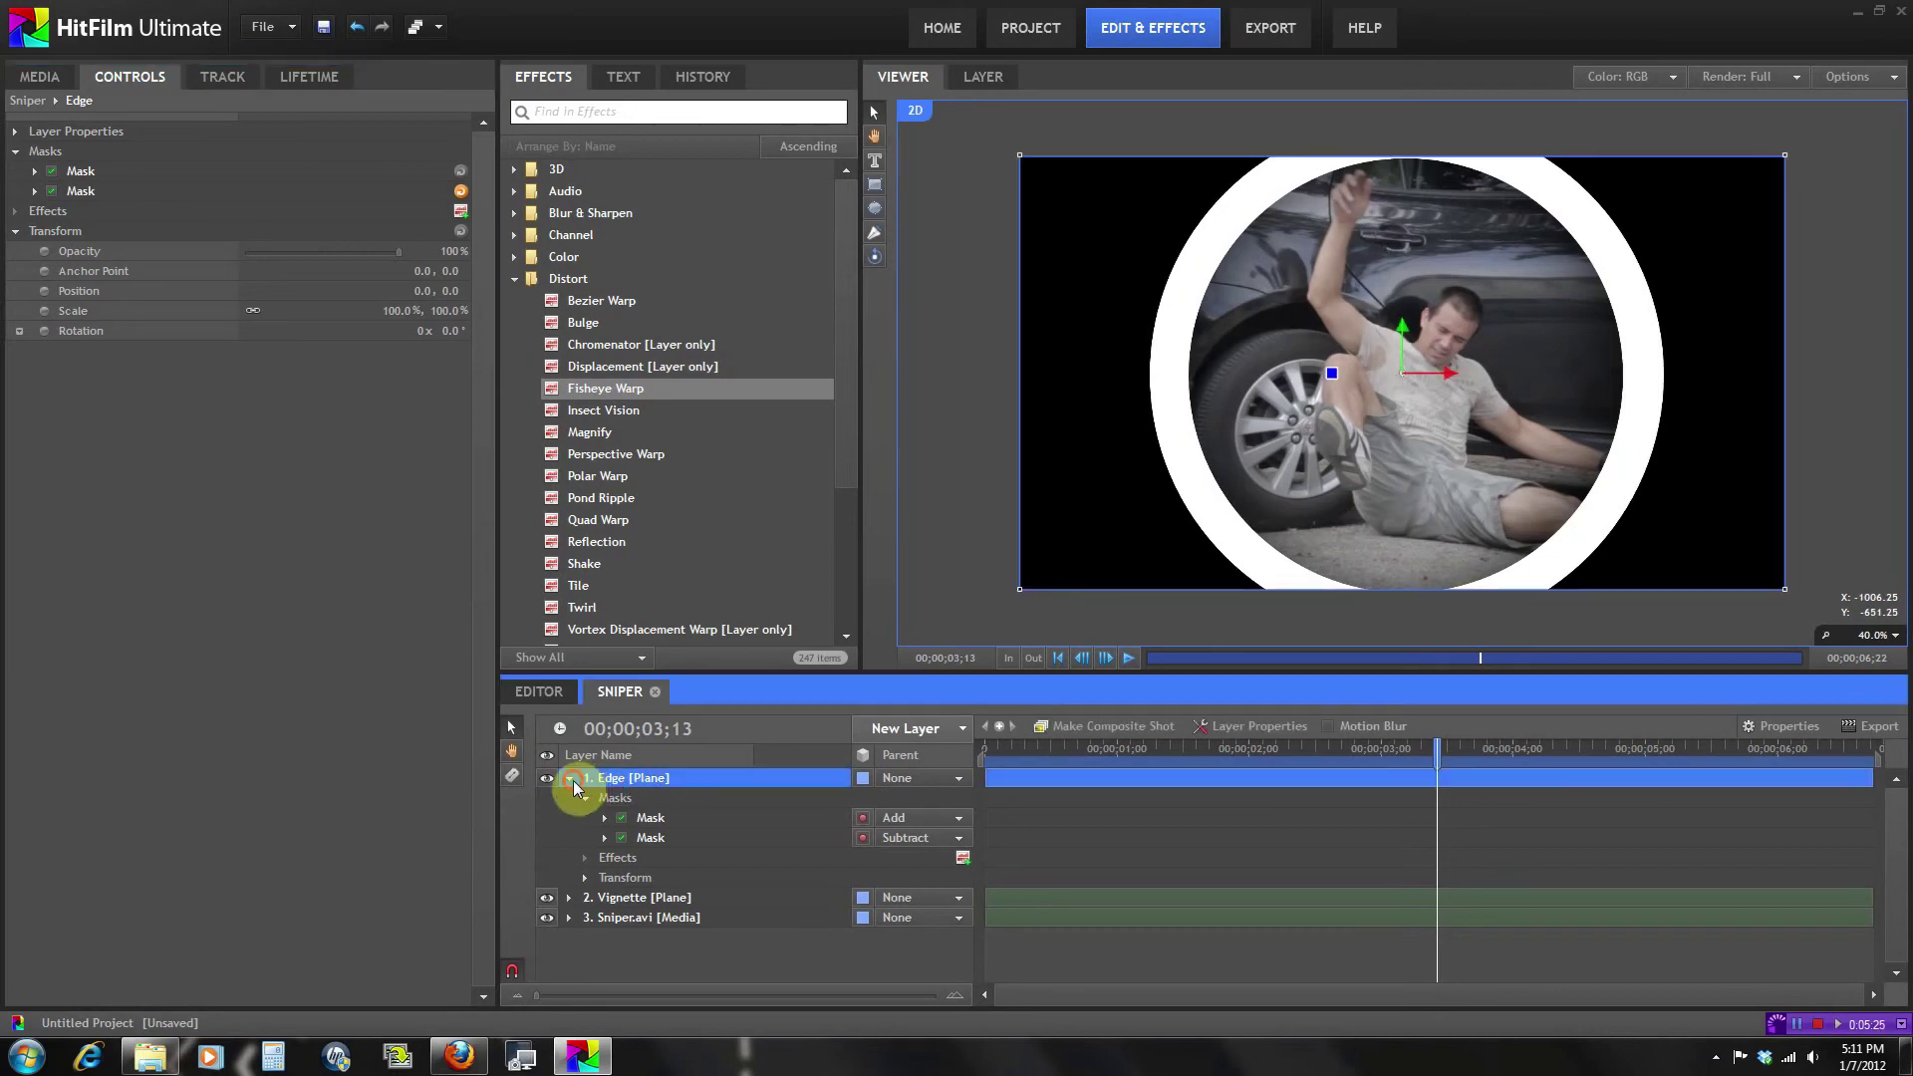
Try applying Displacement to the Edge layer, then copy the layer.
click(570, 779)
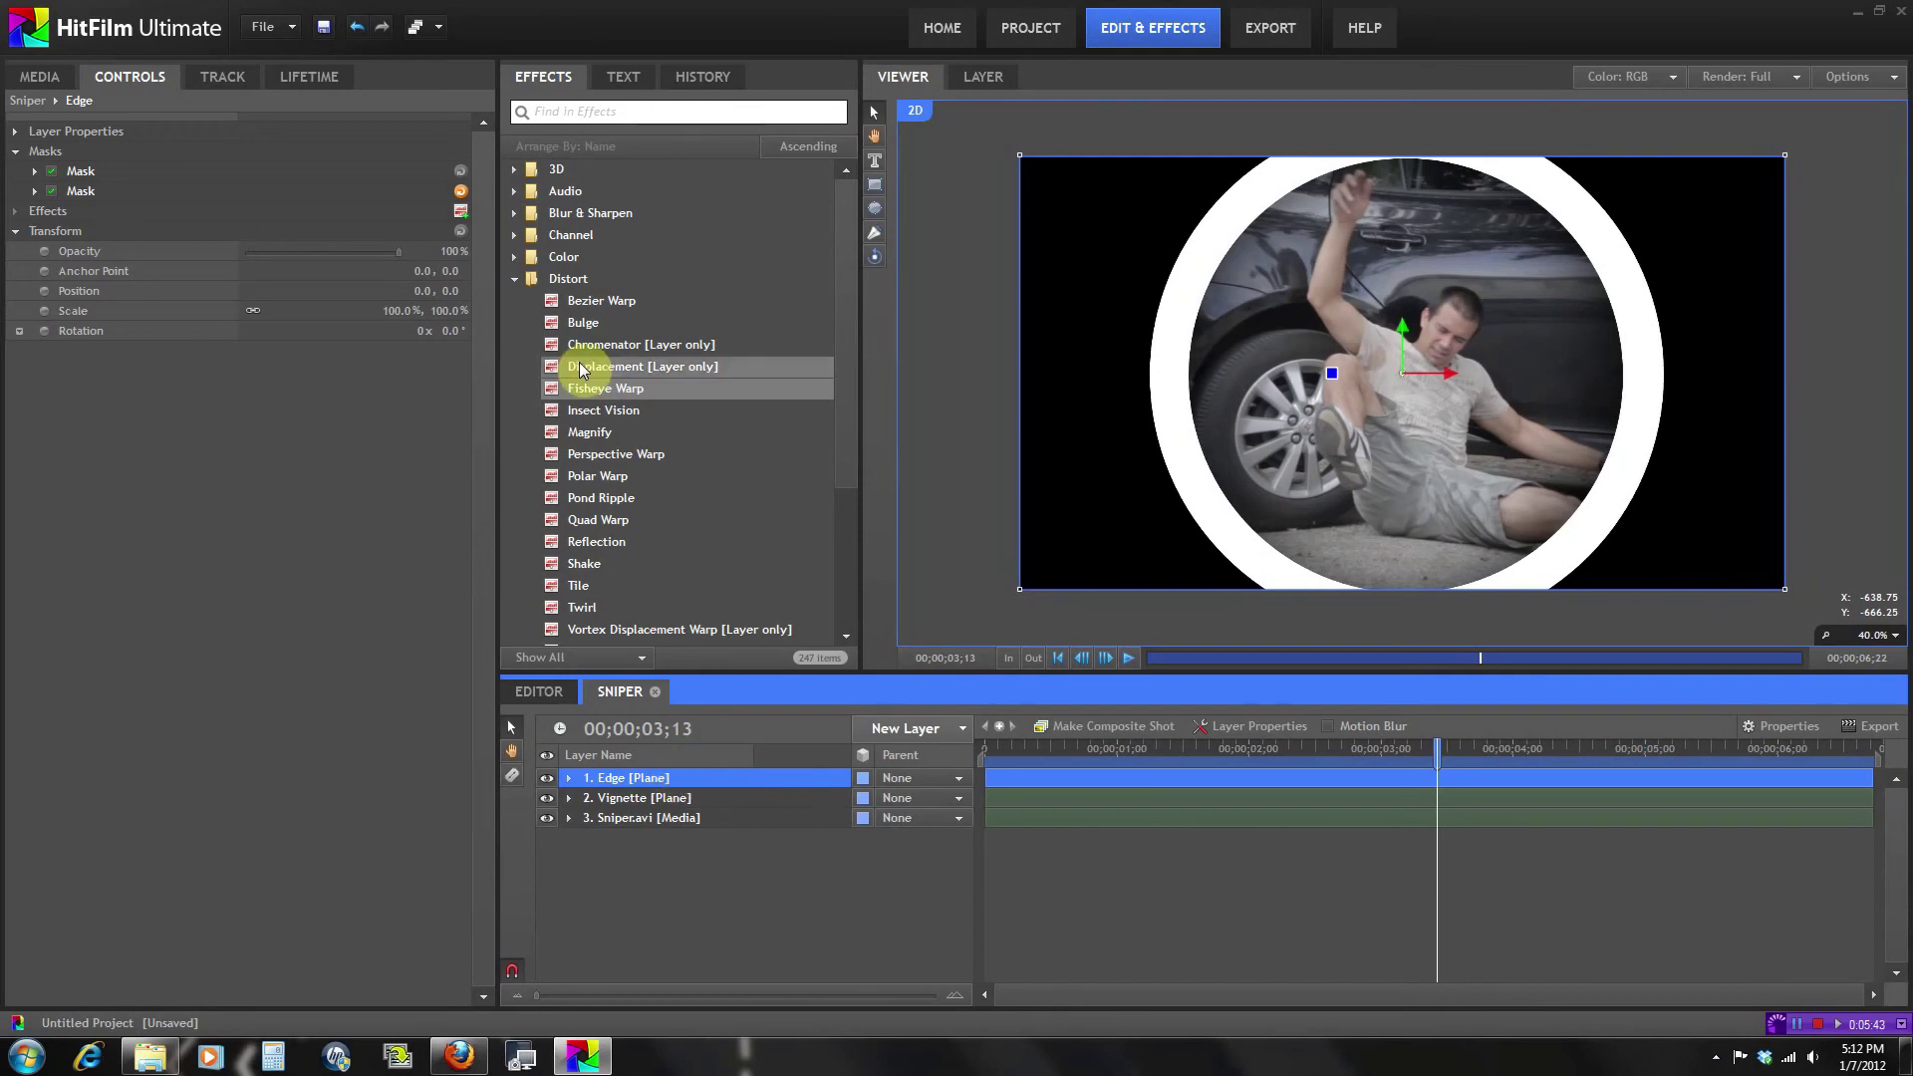
drag(583, 369, 688, 784)
right_click(687, 782)
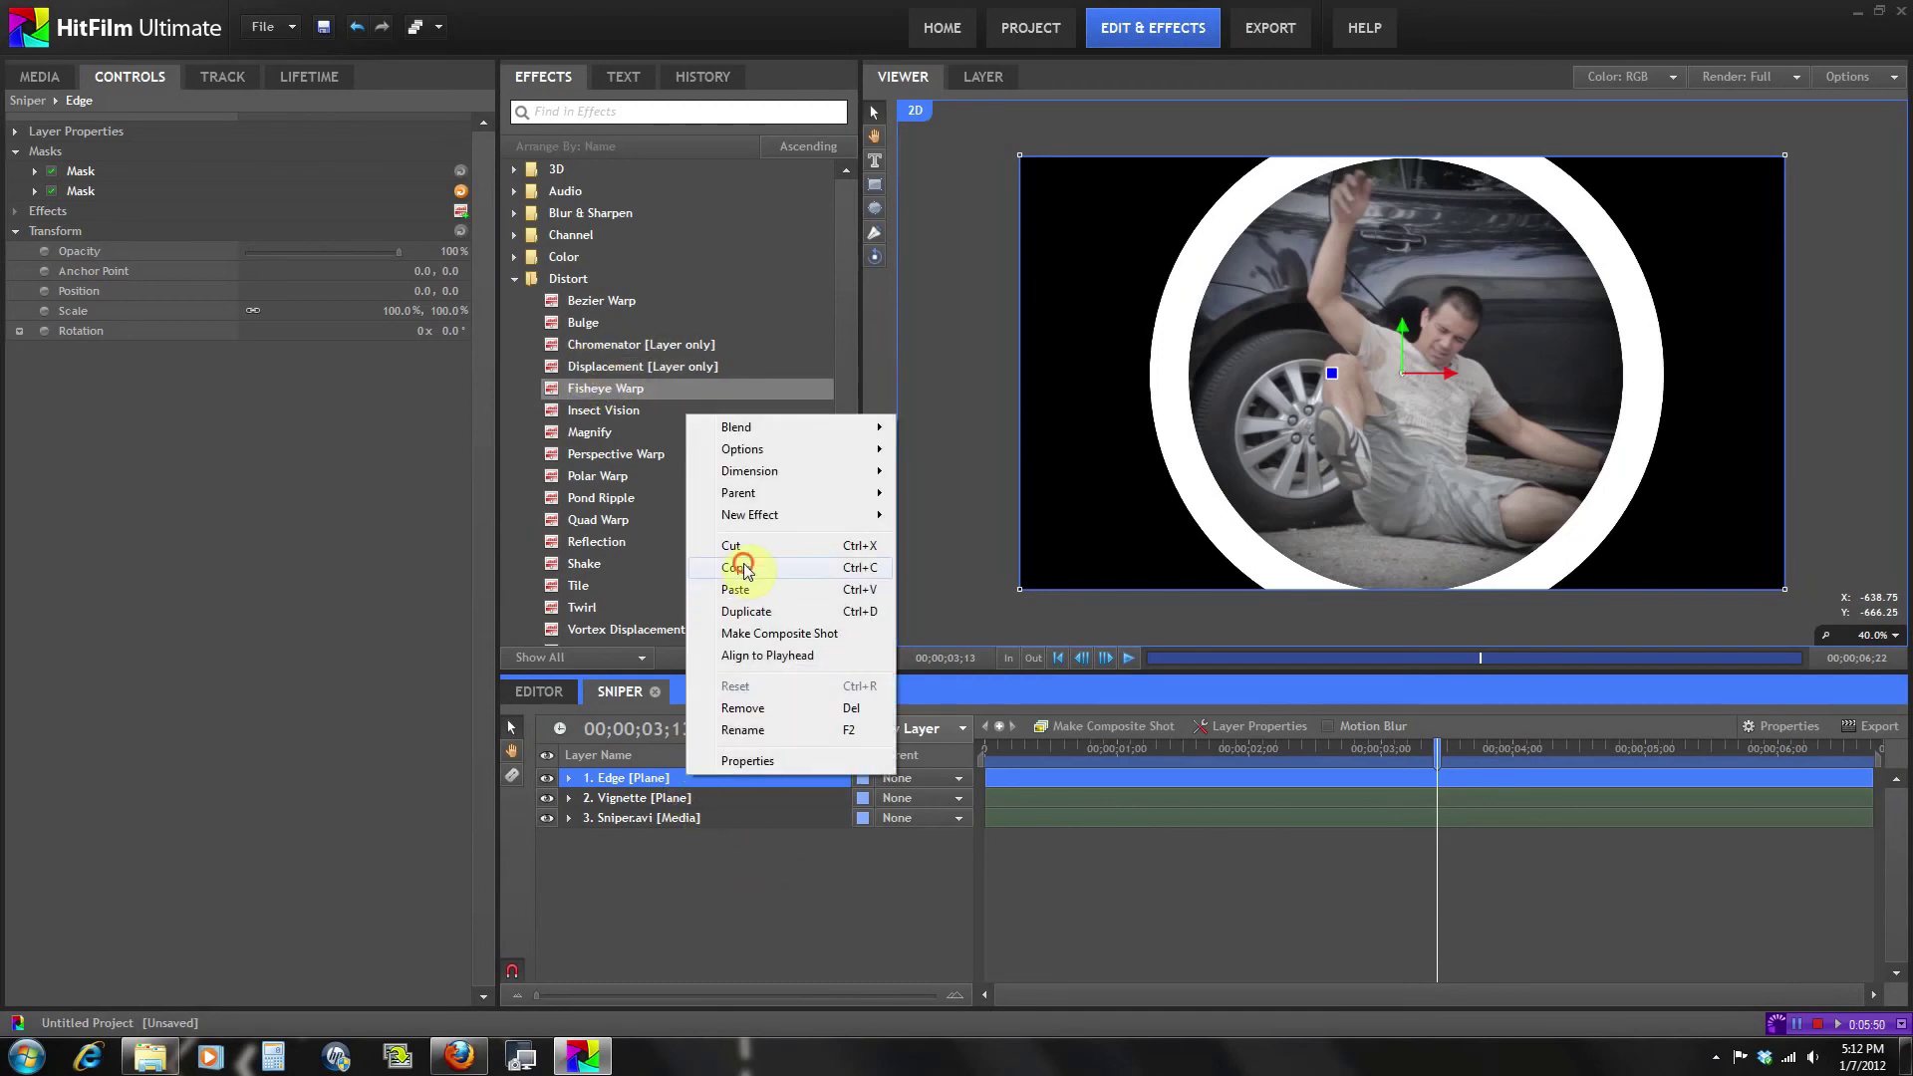
click(737, 573)
Convert the Edge layer into an Edge Composite Shot, keeping the ring layer inside.
right_click(689, 778)
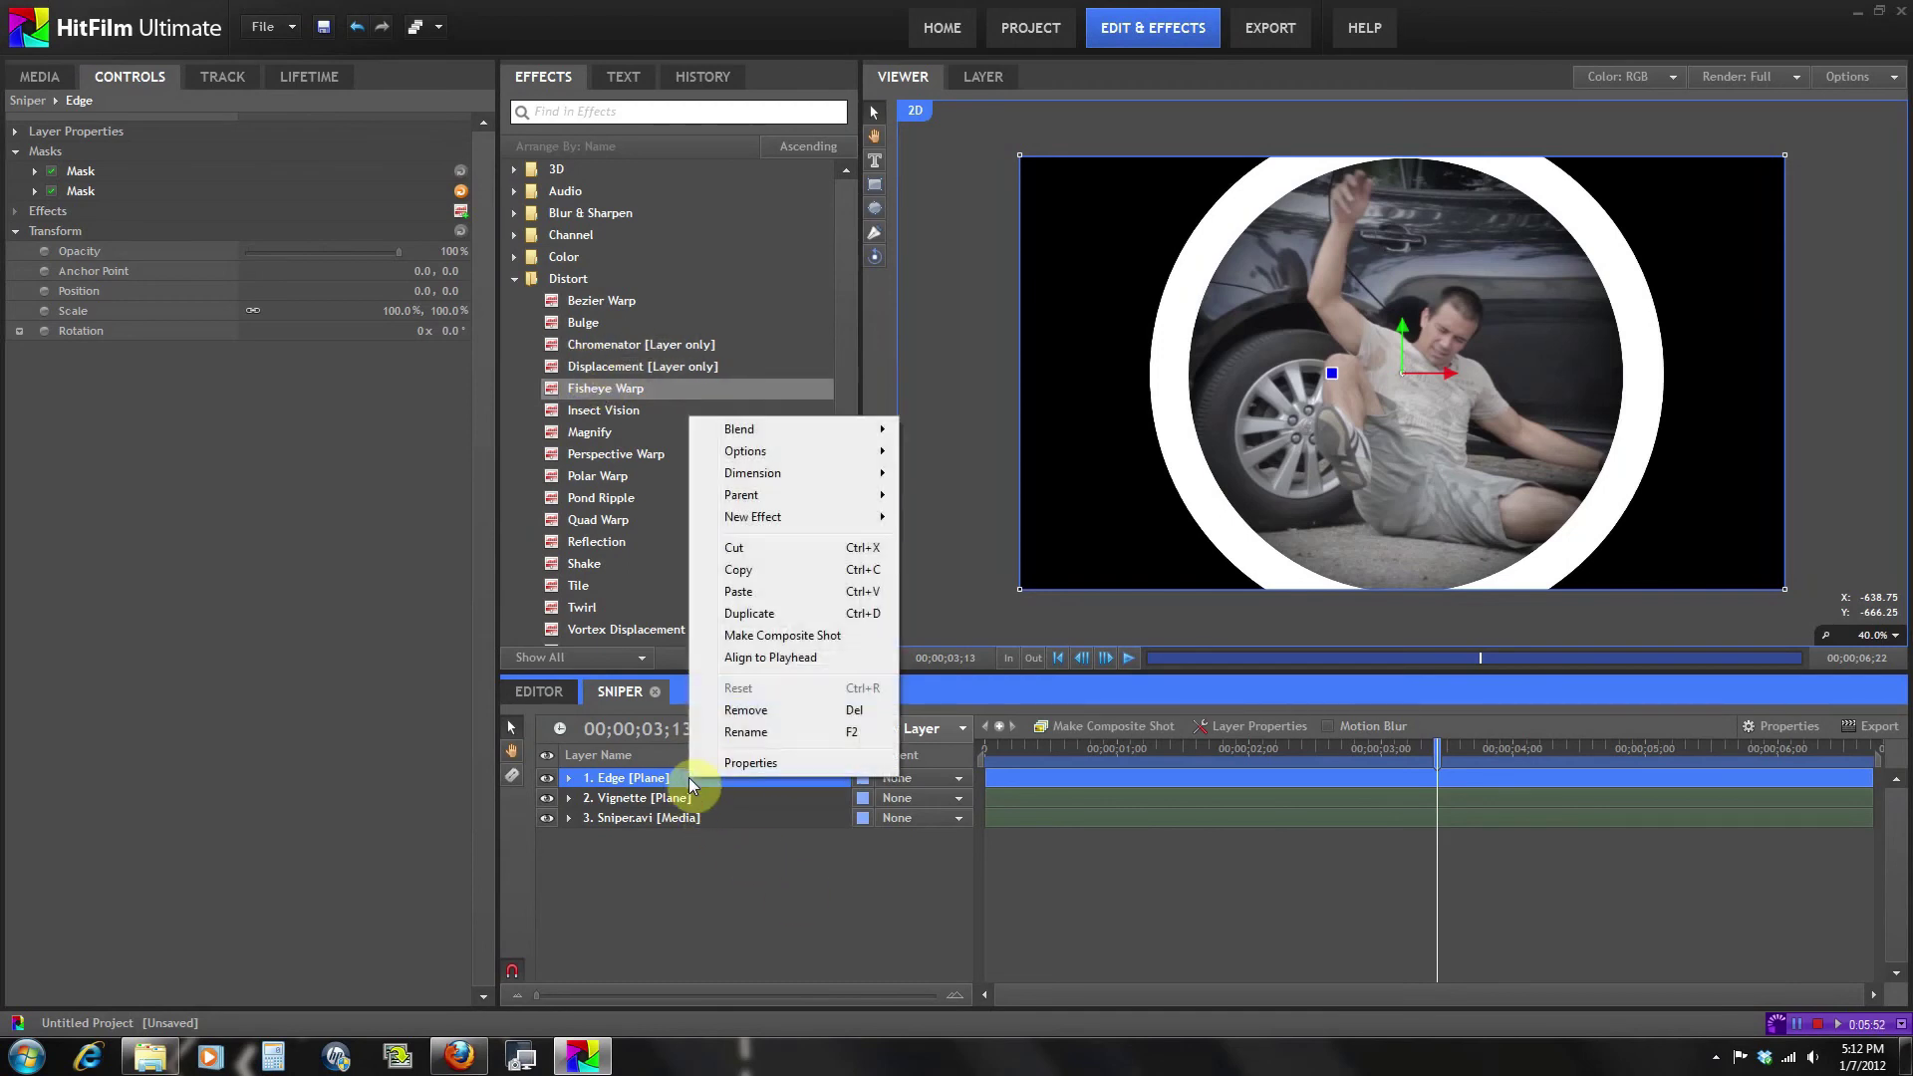
click(755, 641)
click(1060, 617)
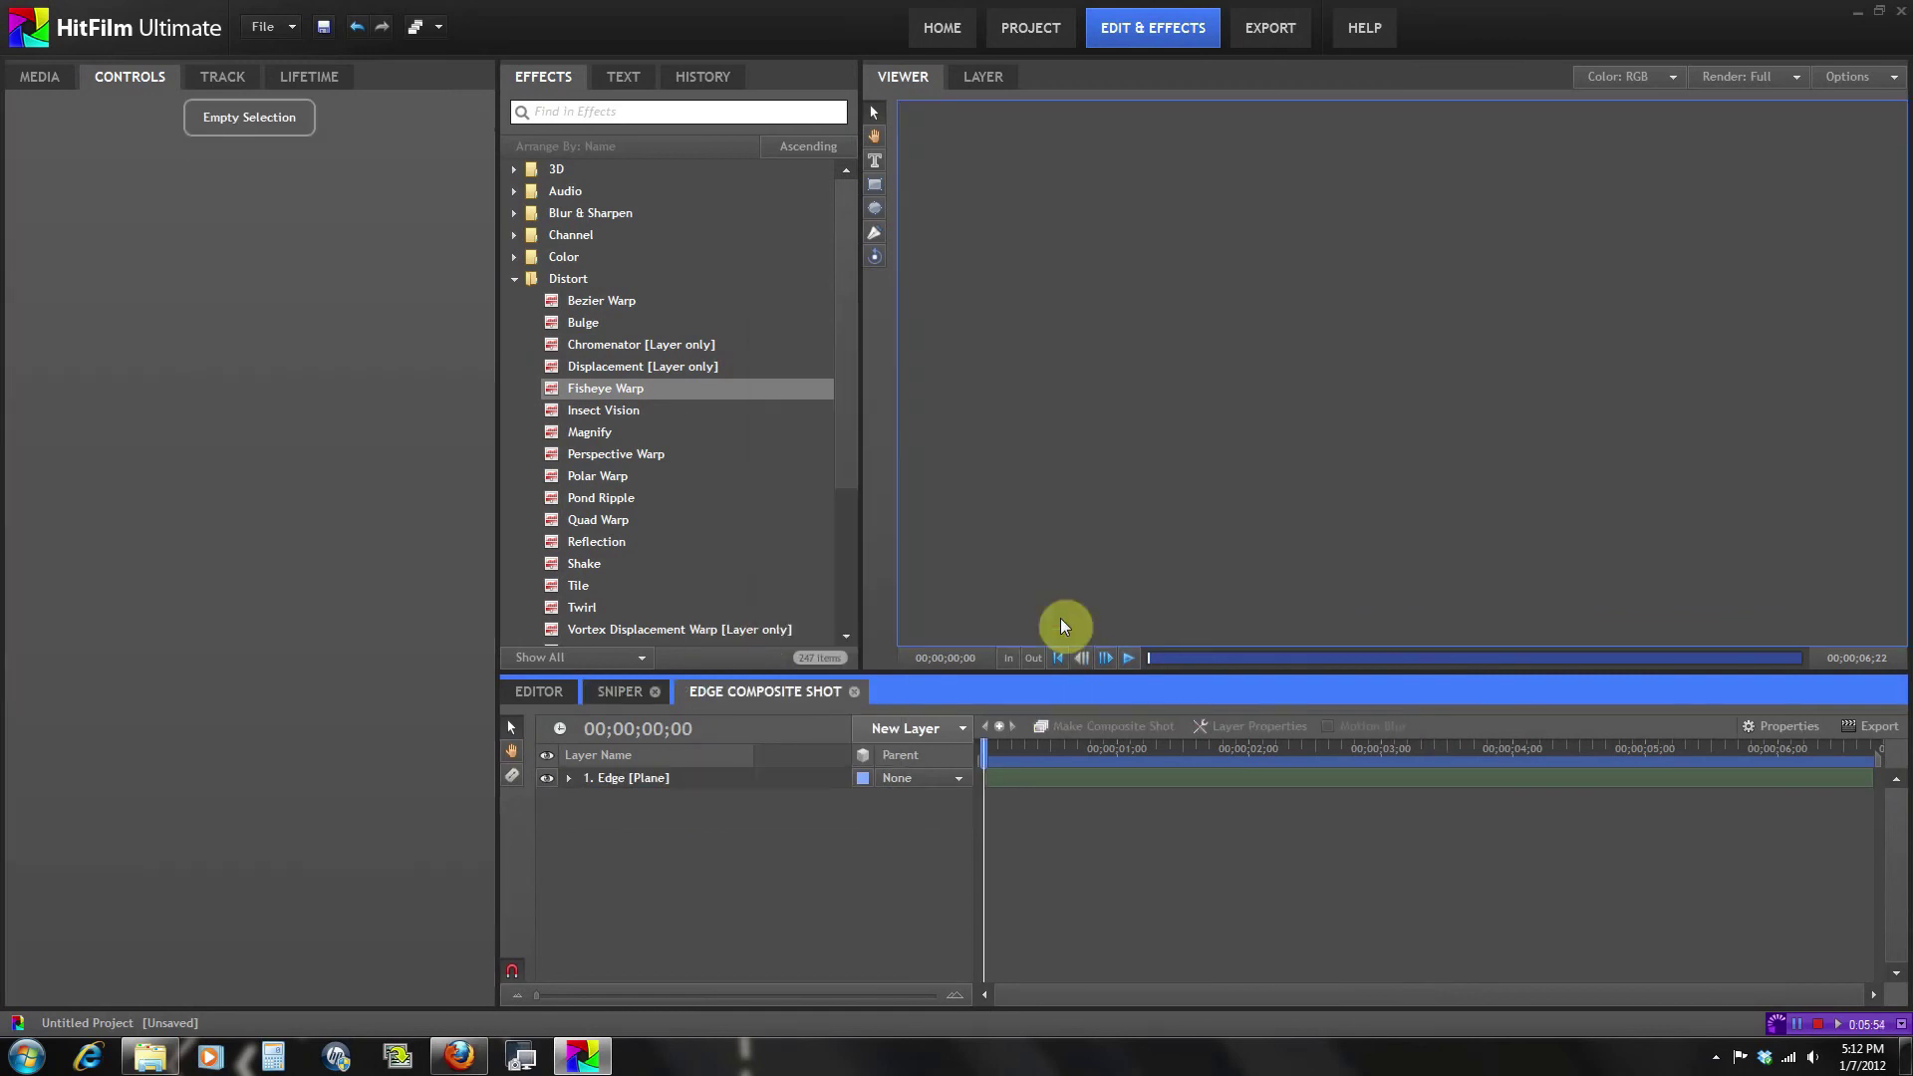
scroll(1025, 534, down, 2)
scroll(954, 594, up, 1)
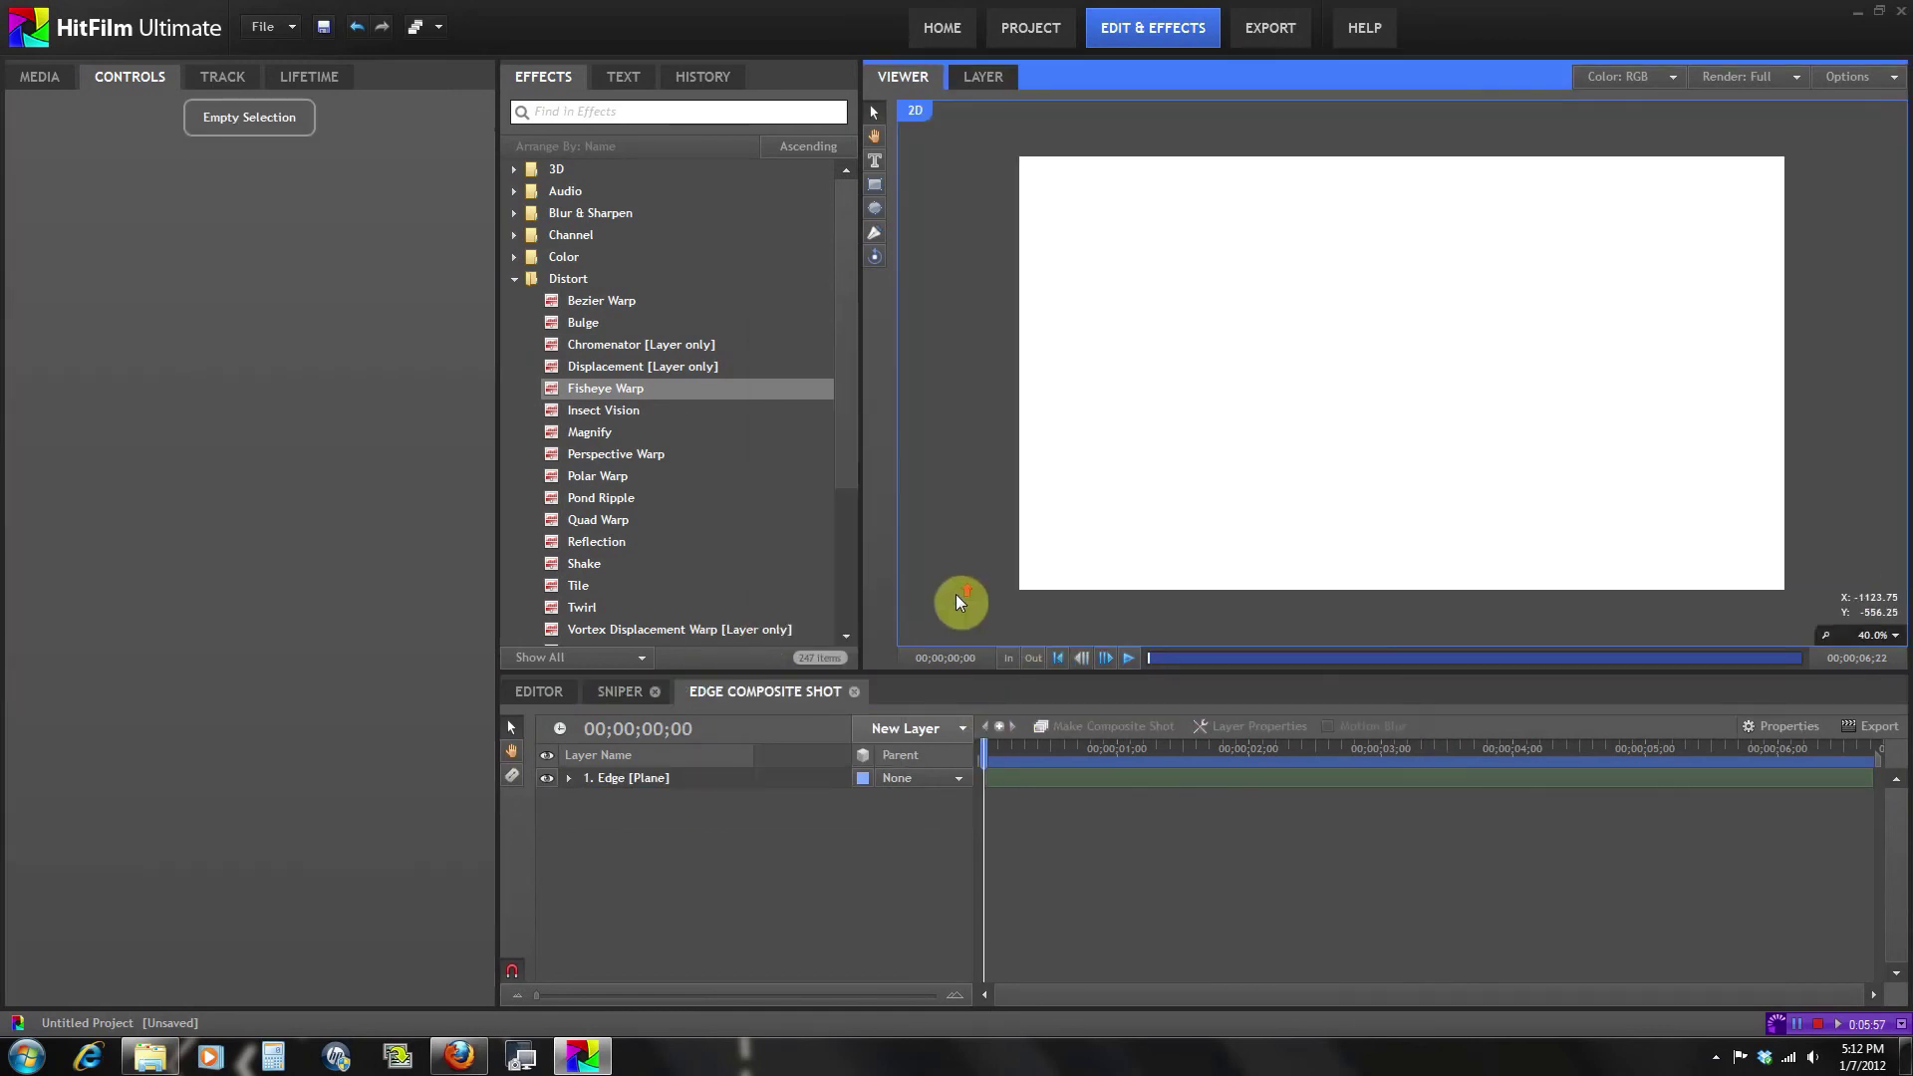
click(689, 783)
key(Delete)
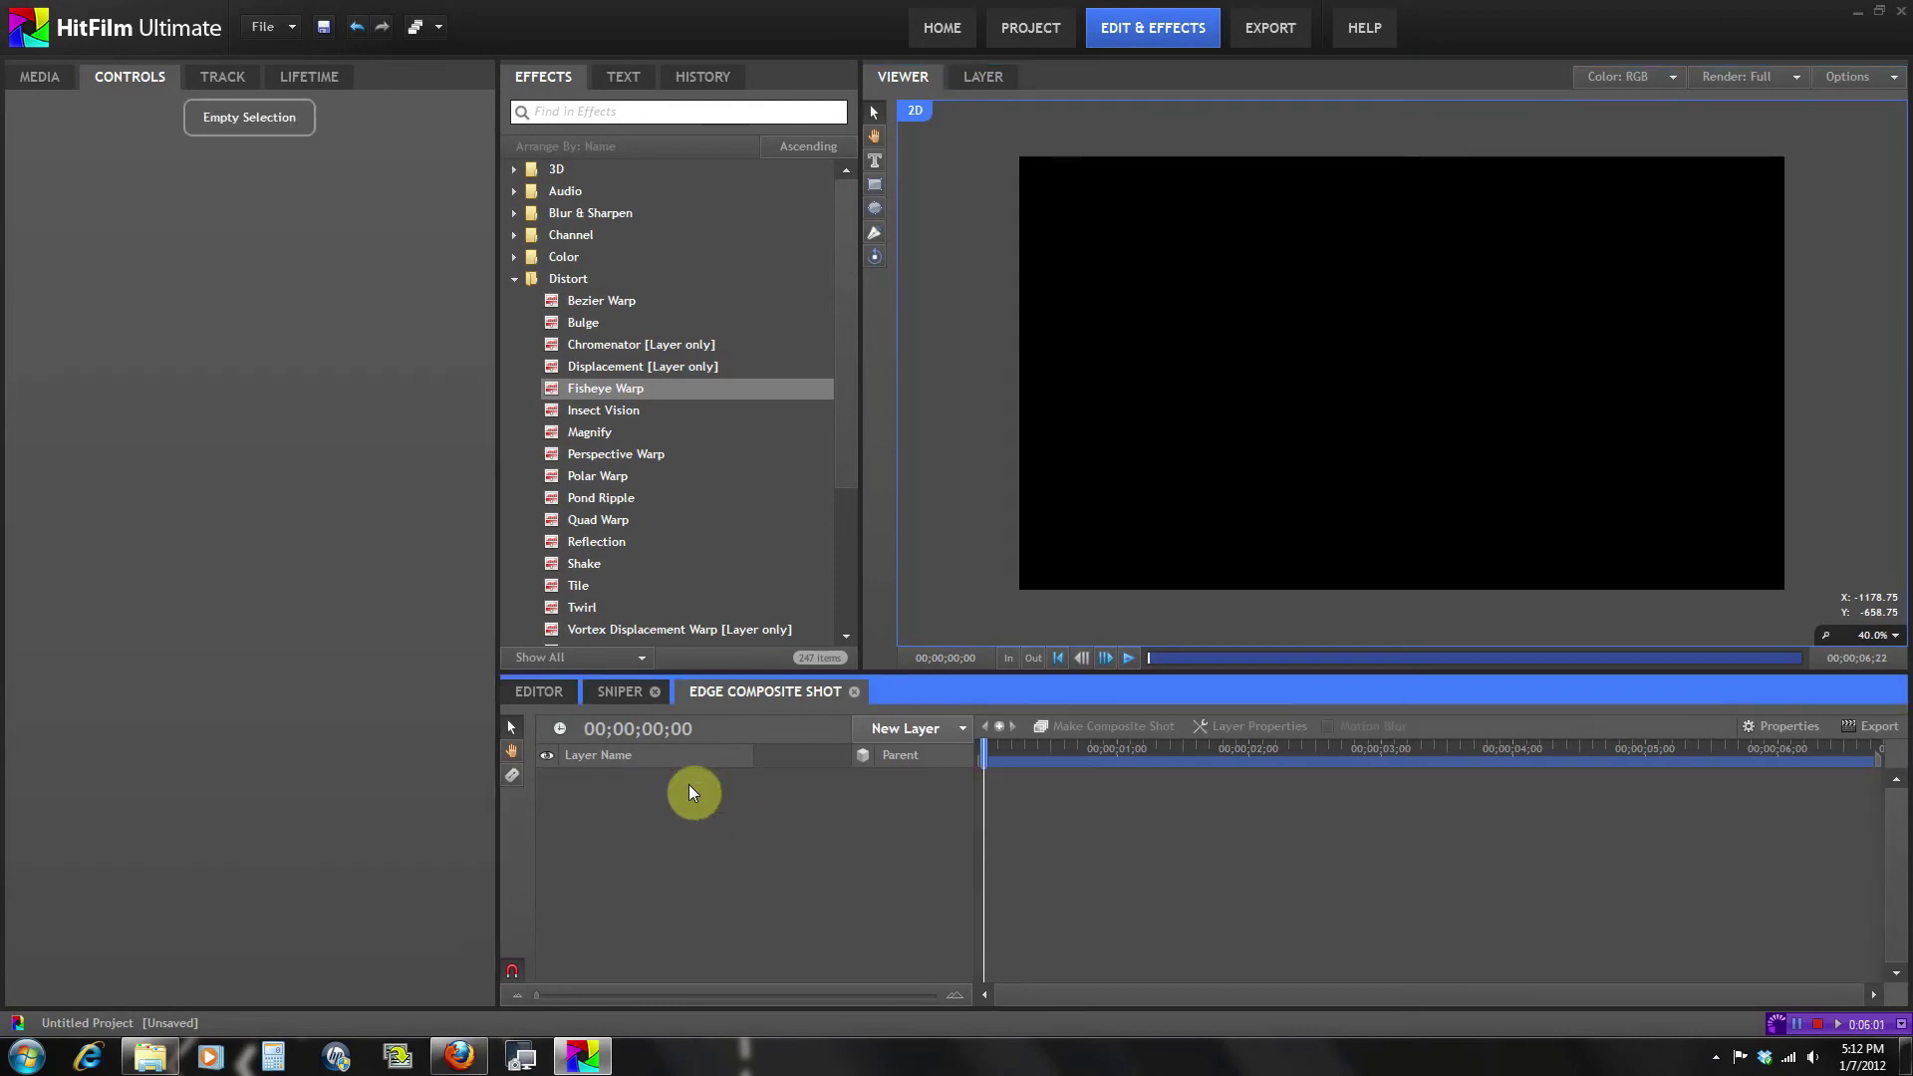
key(ctrl+z)
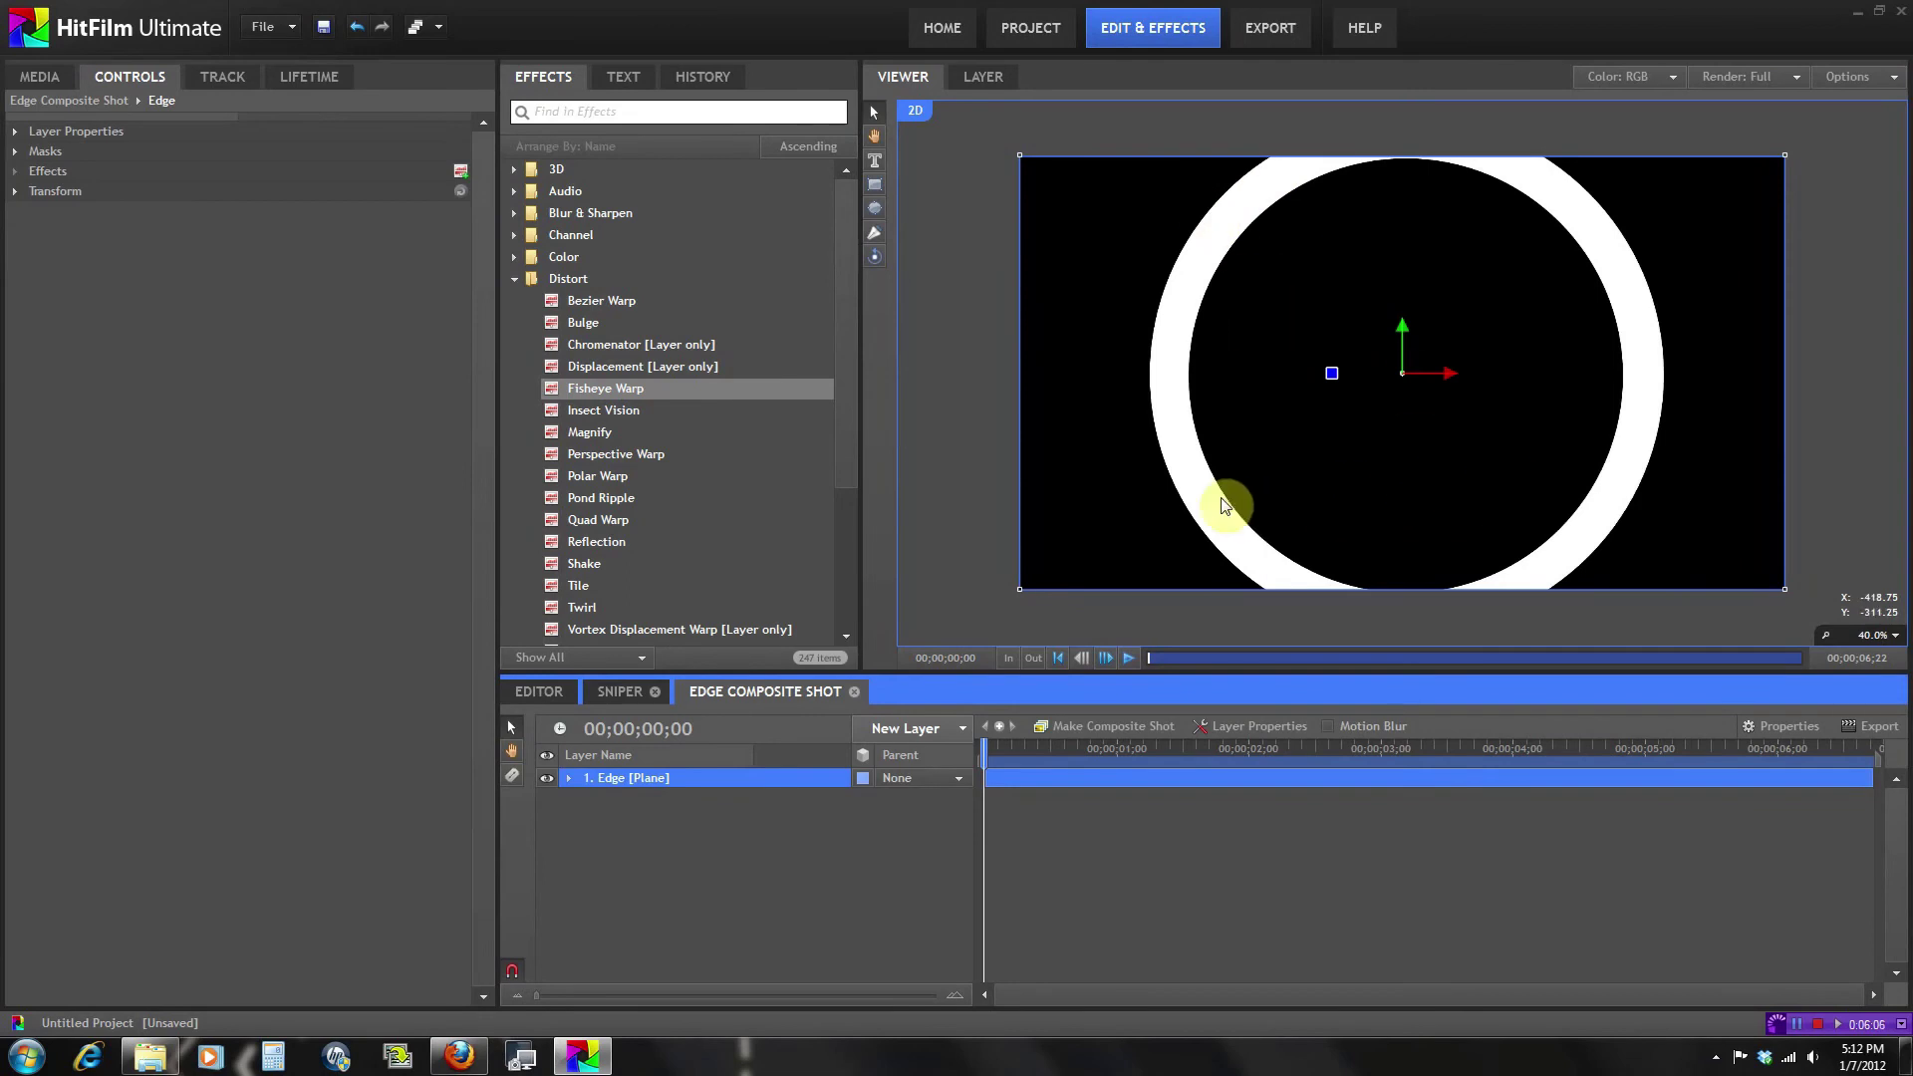
Add Displacement to Sniper.avi with Edge Composite Shot as its source layer.
click(632, 694)
click(1051, 484)
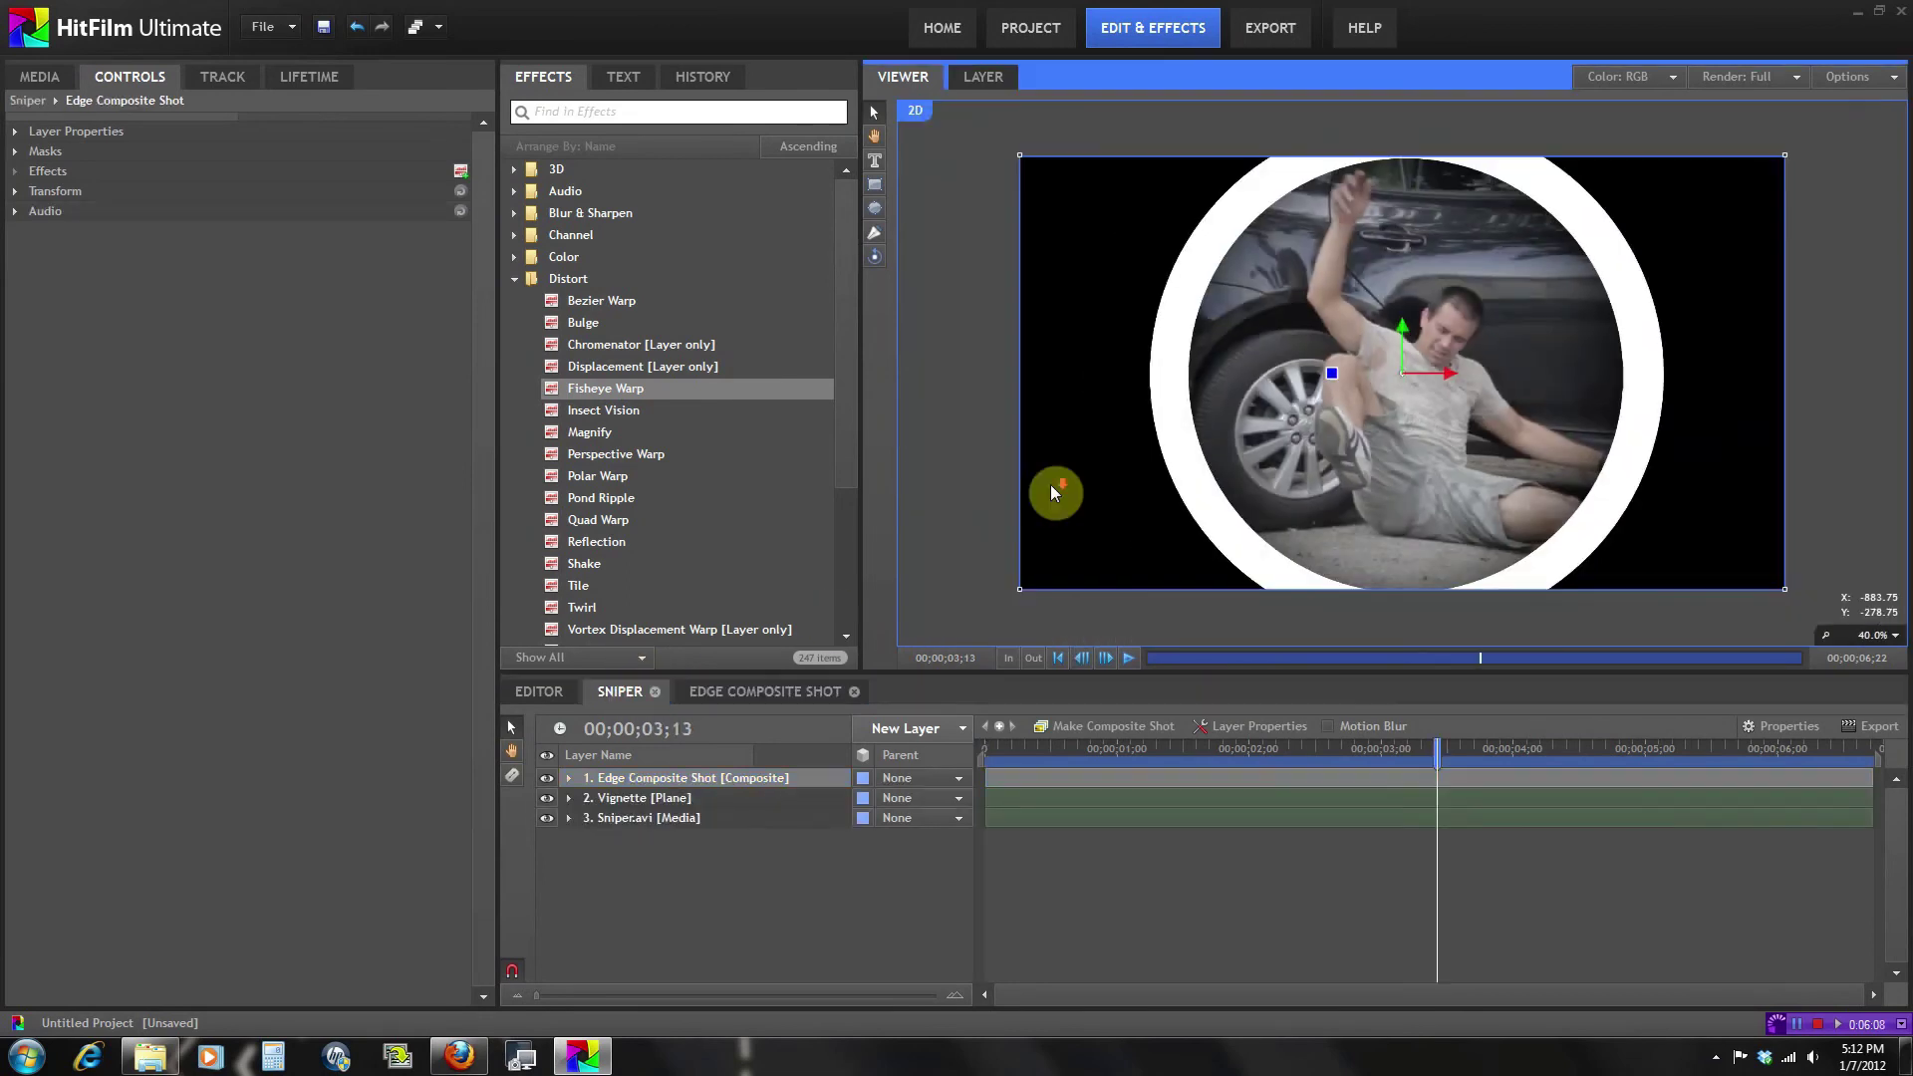
click(646, 819)
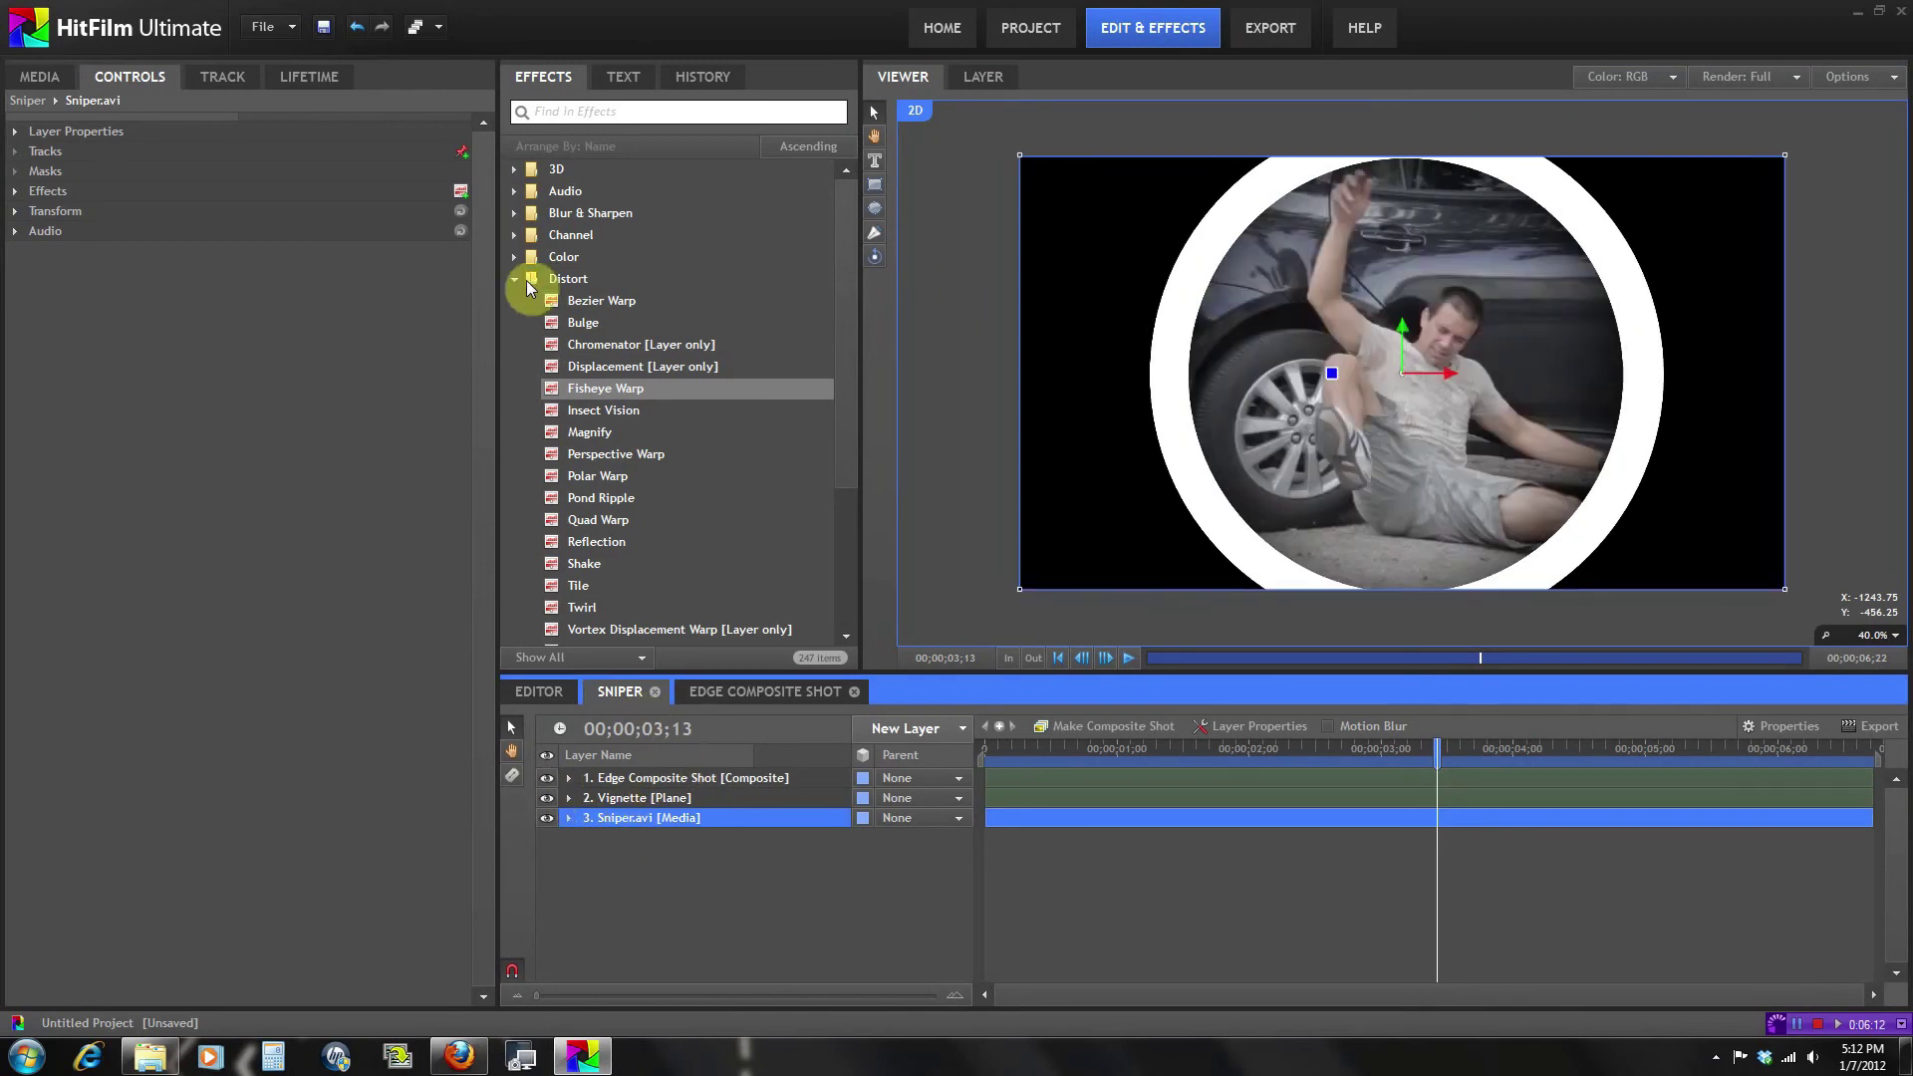
drag(625, 369, 690, 817)
click(34, 231)
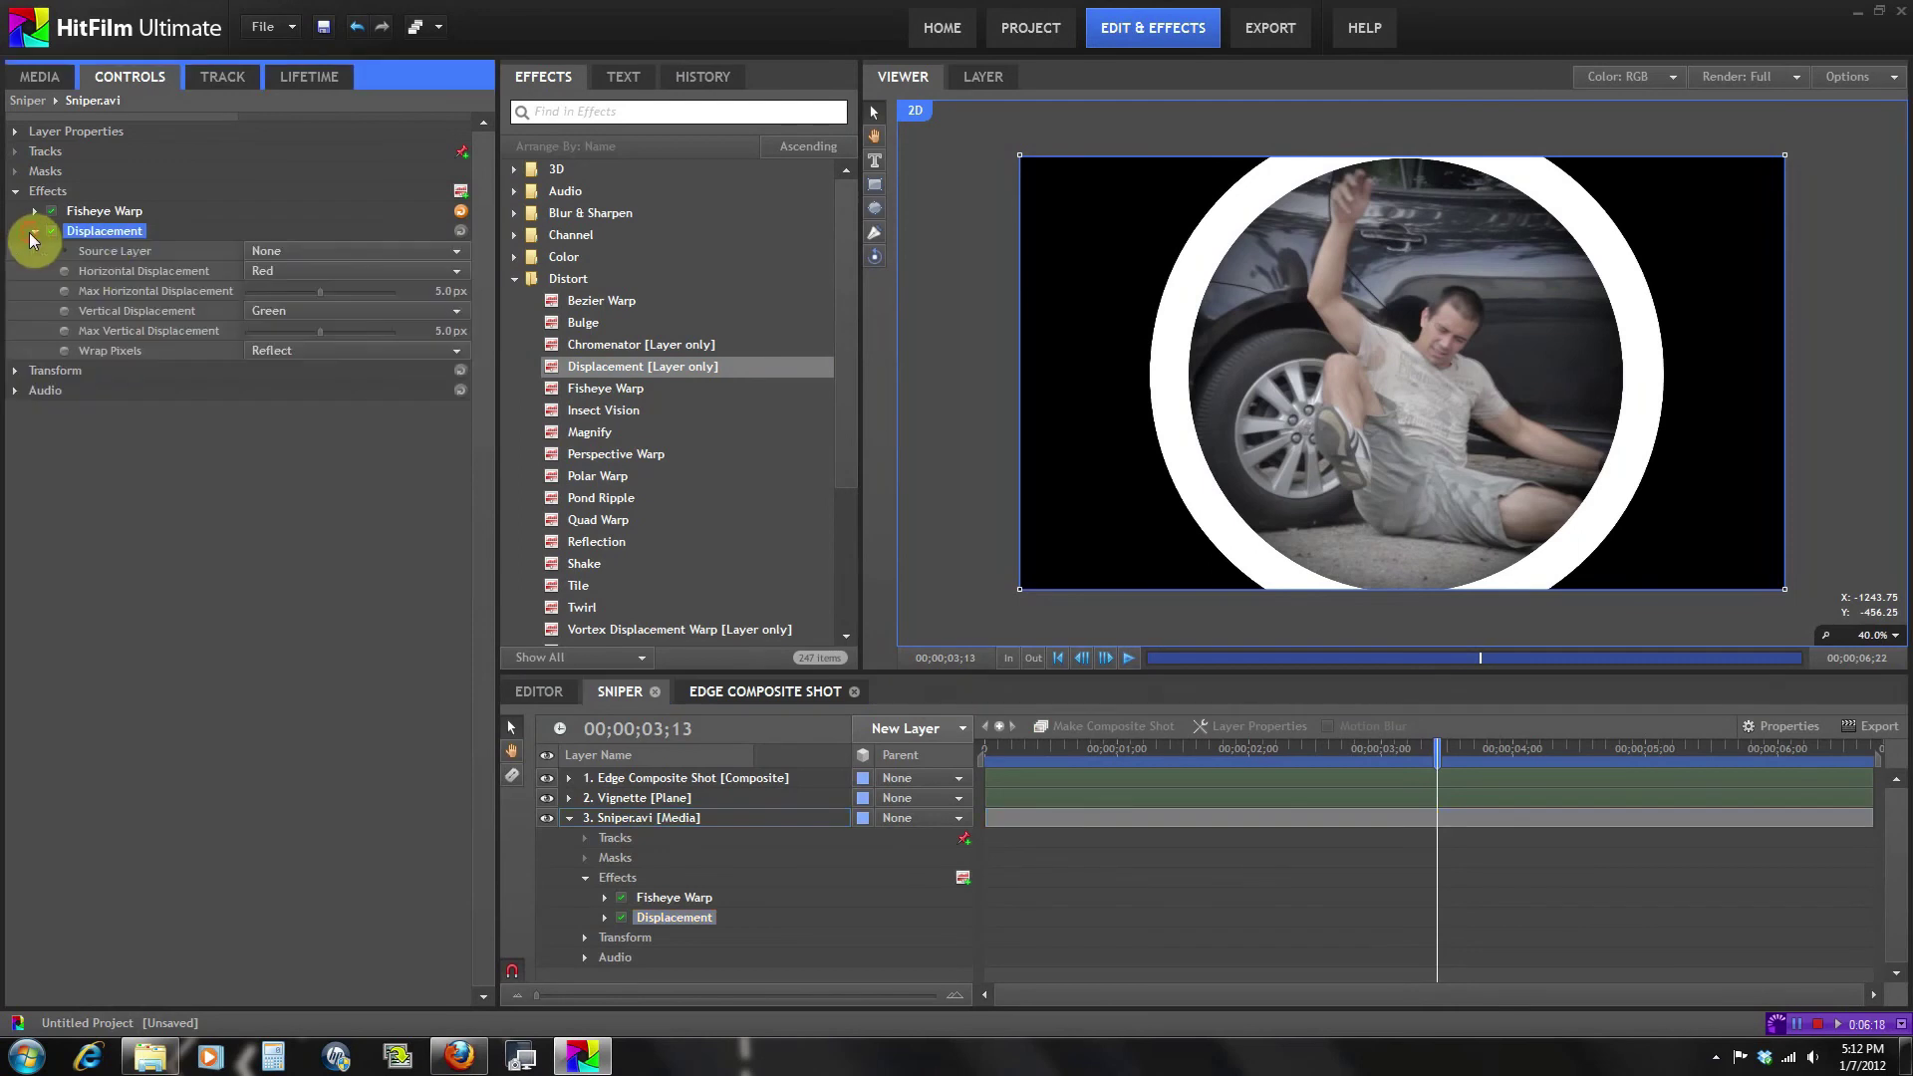
click(273, 251)
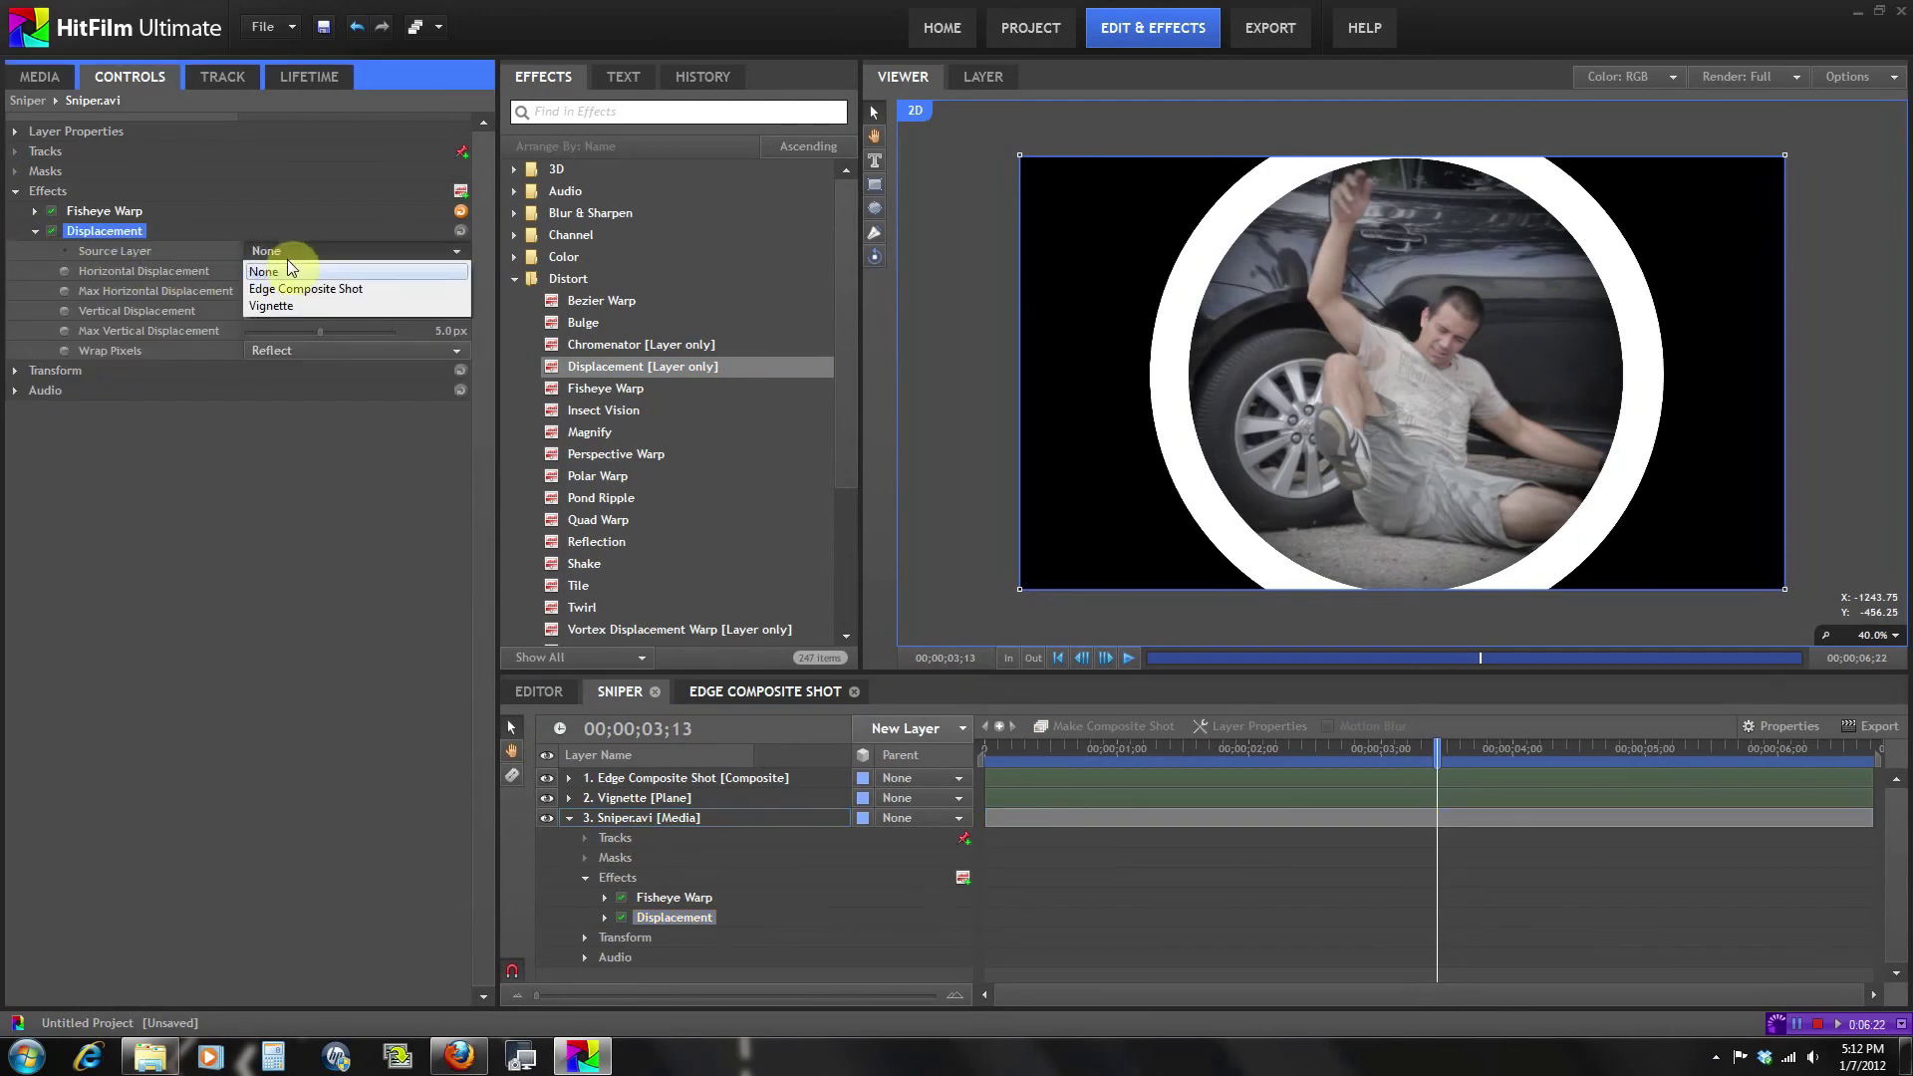
click(267, 289)
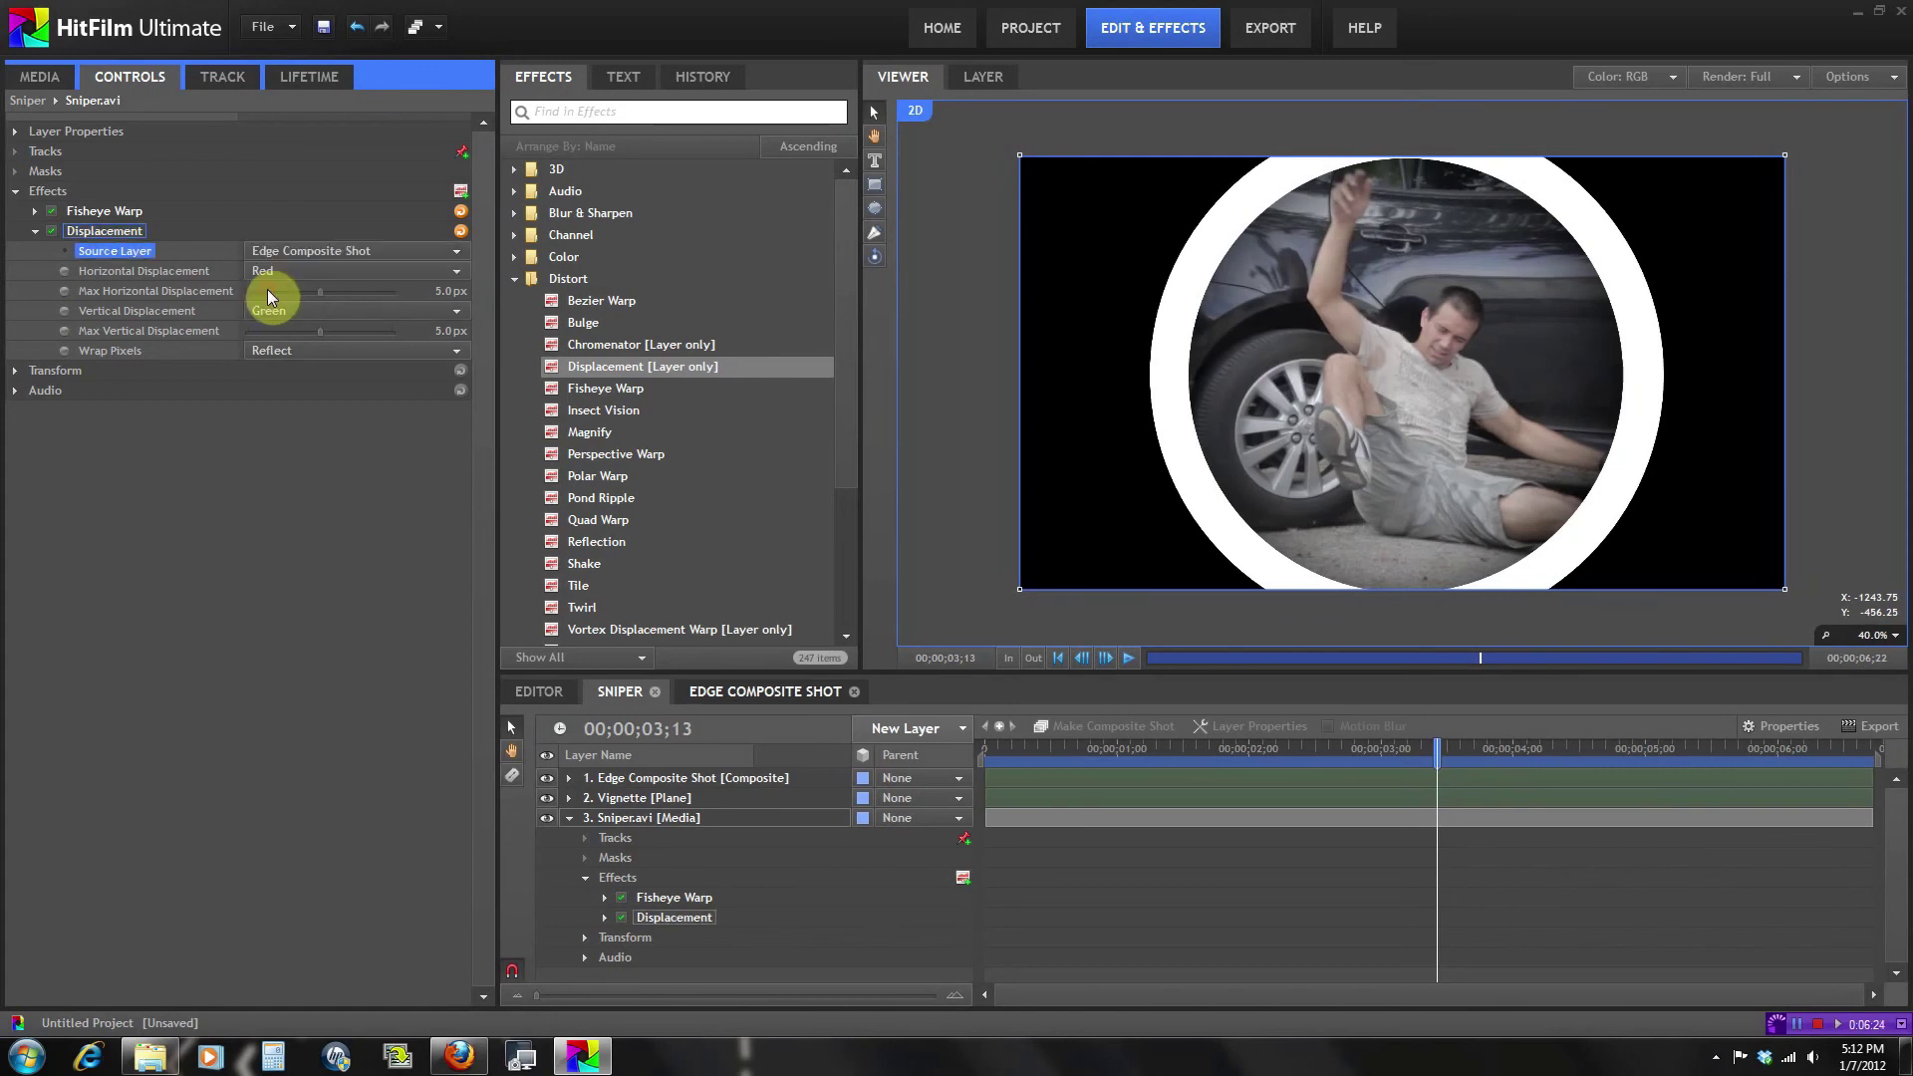
Hide the Edge Composite Shot layer and set both maximum displacements to 61.4 px.
click(547, 778)
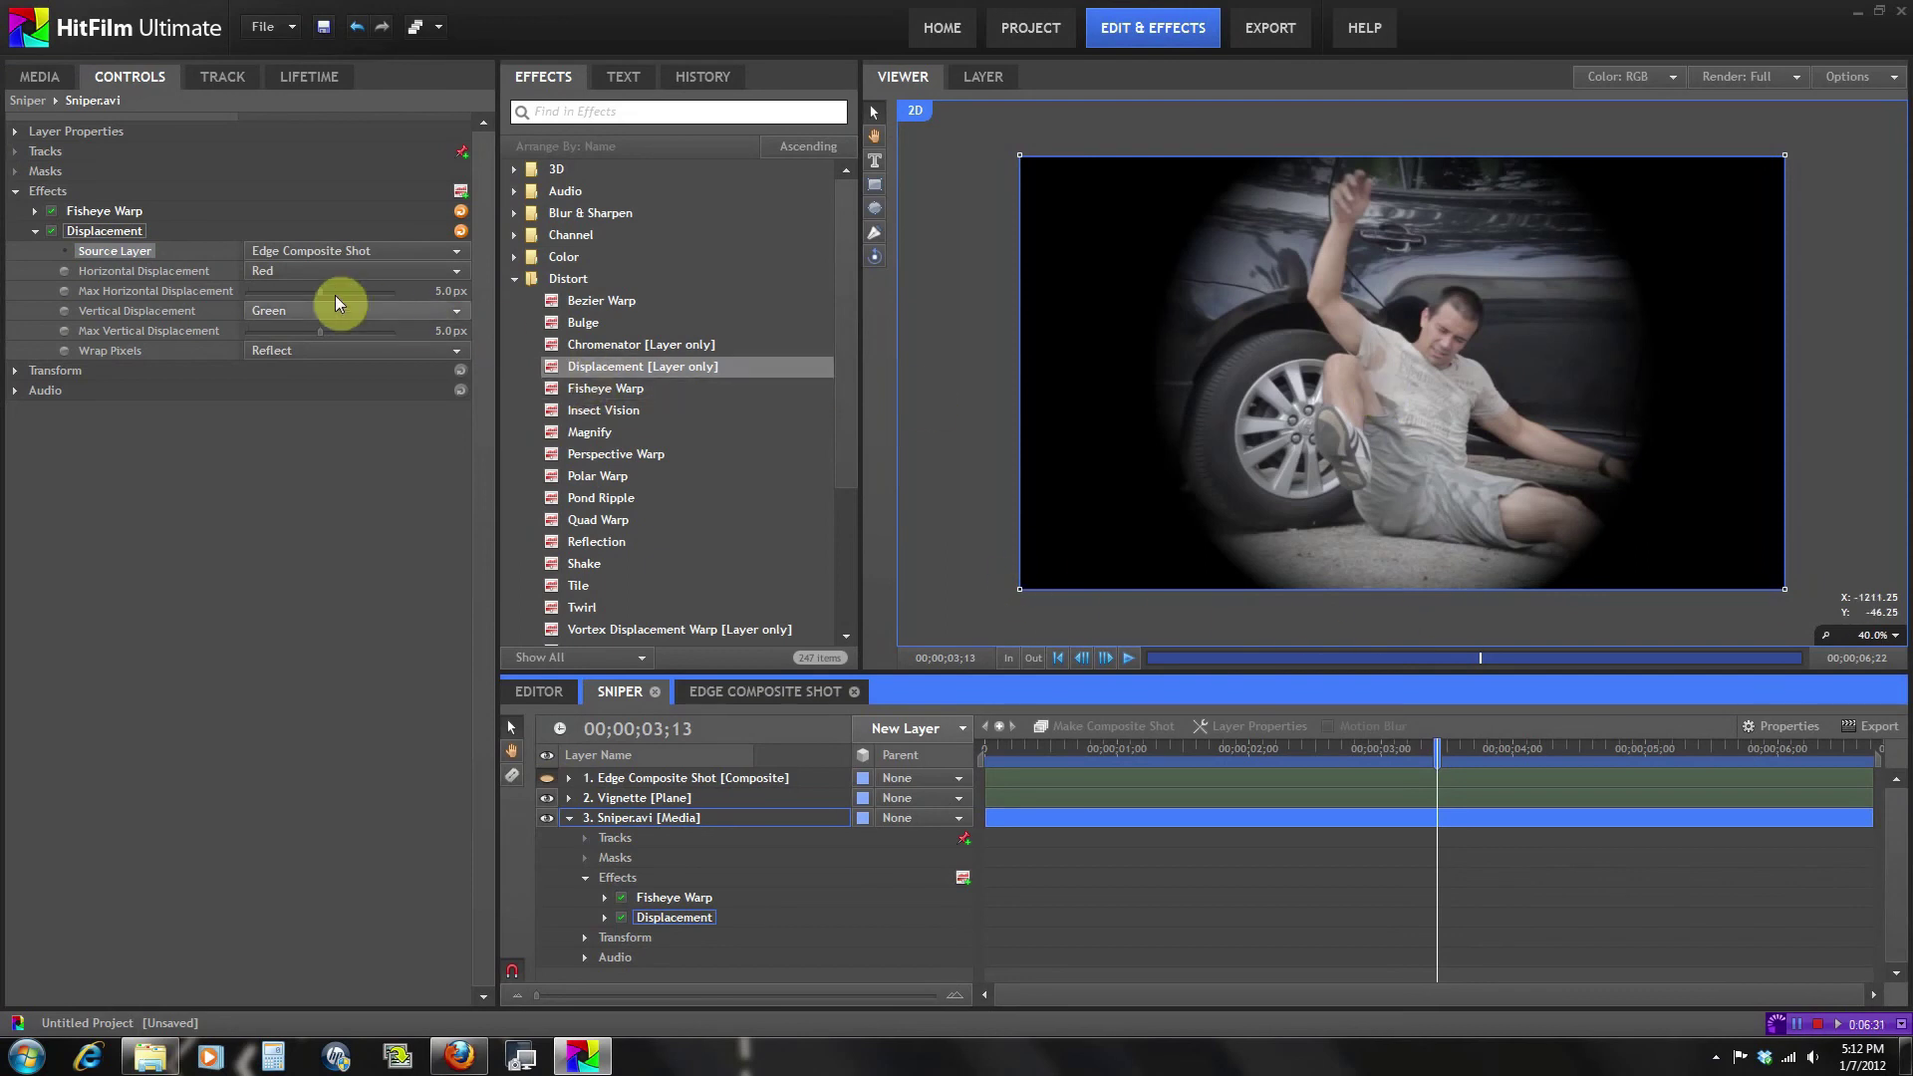
drag(319, 295, 325, 331)
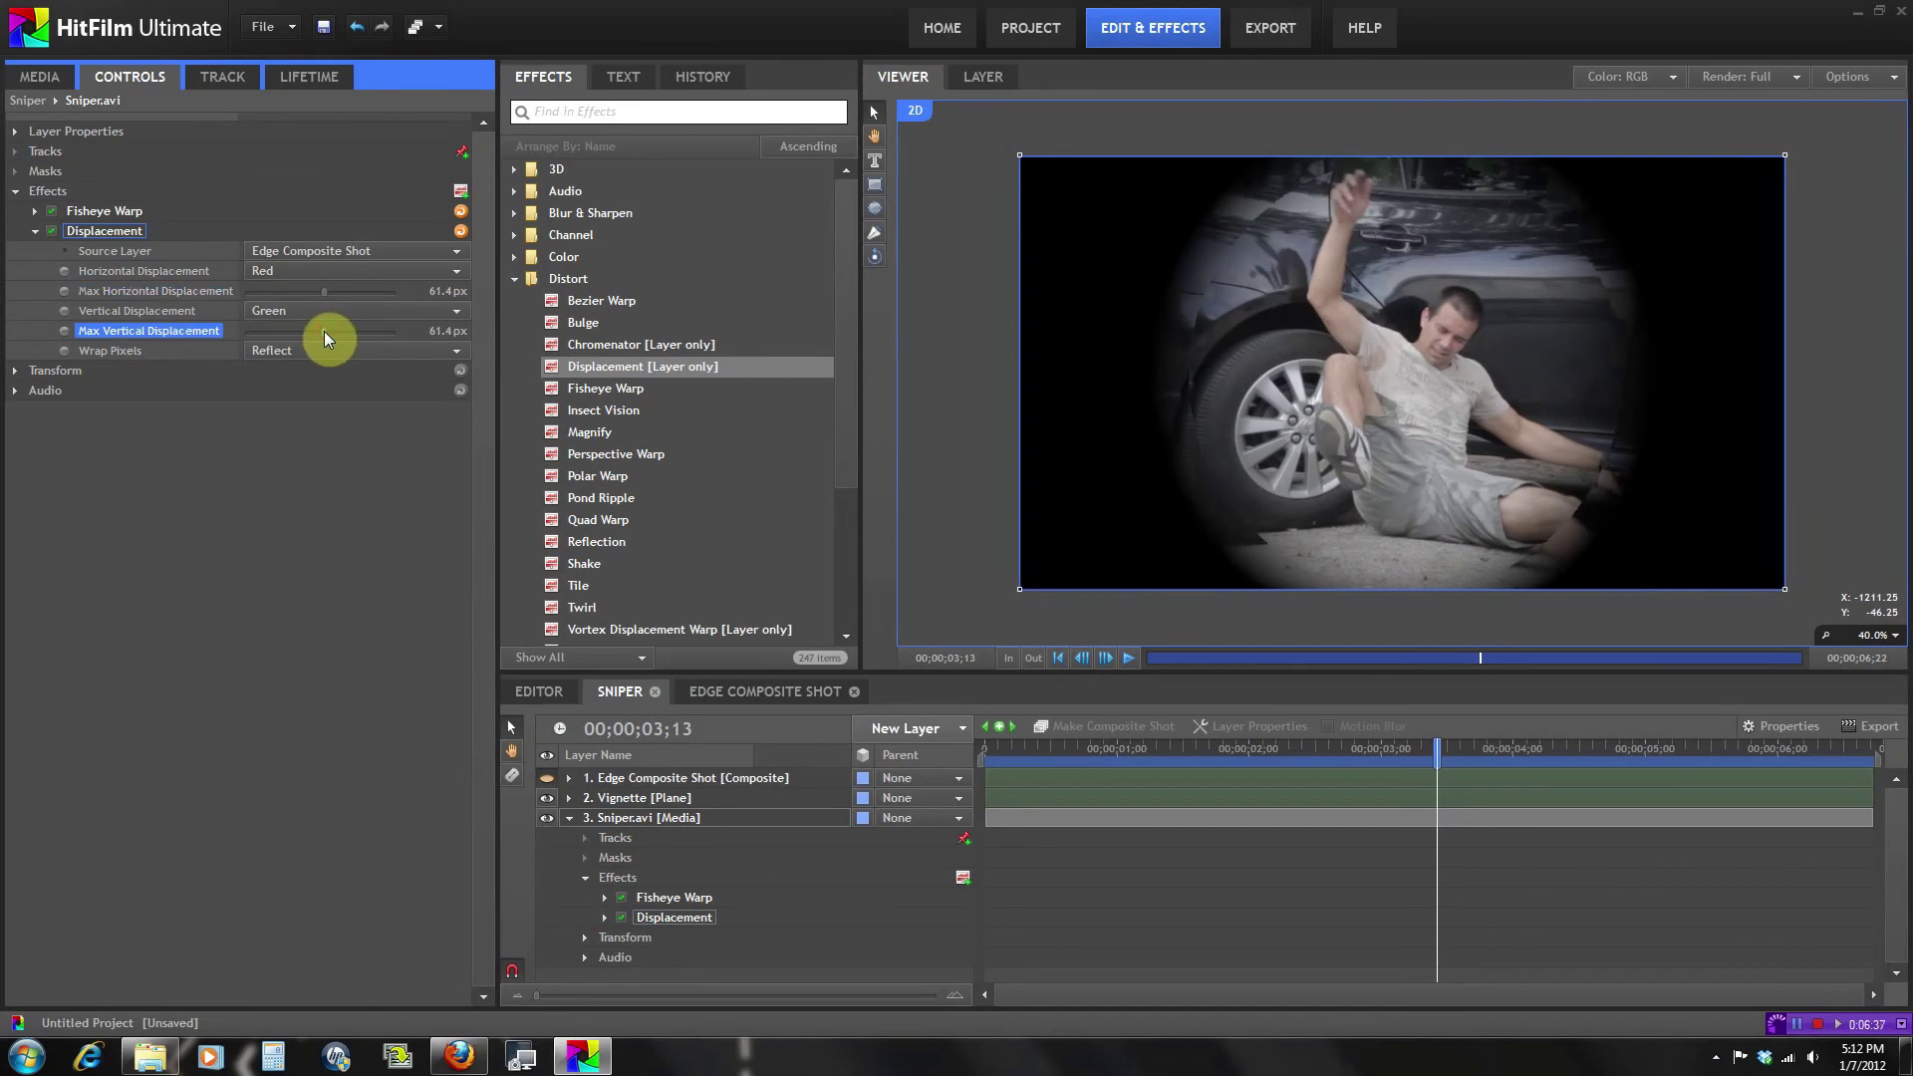
drag(1425, 756, 1548, 760)
scroll(1191, 374, up, 1)
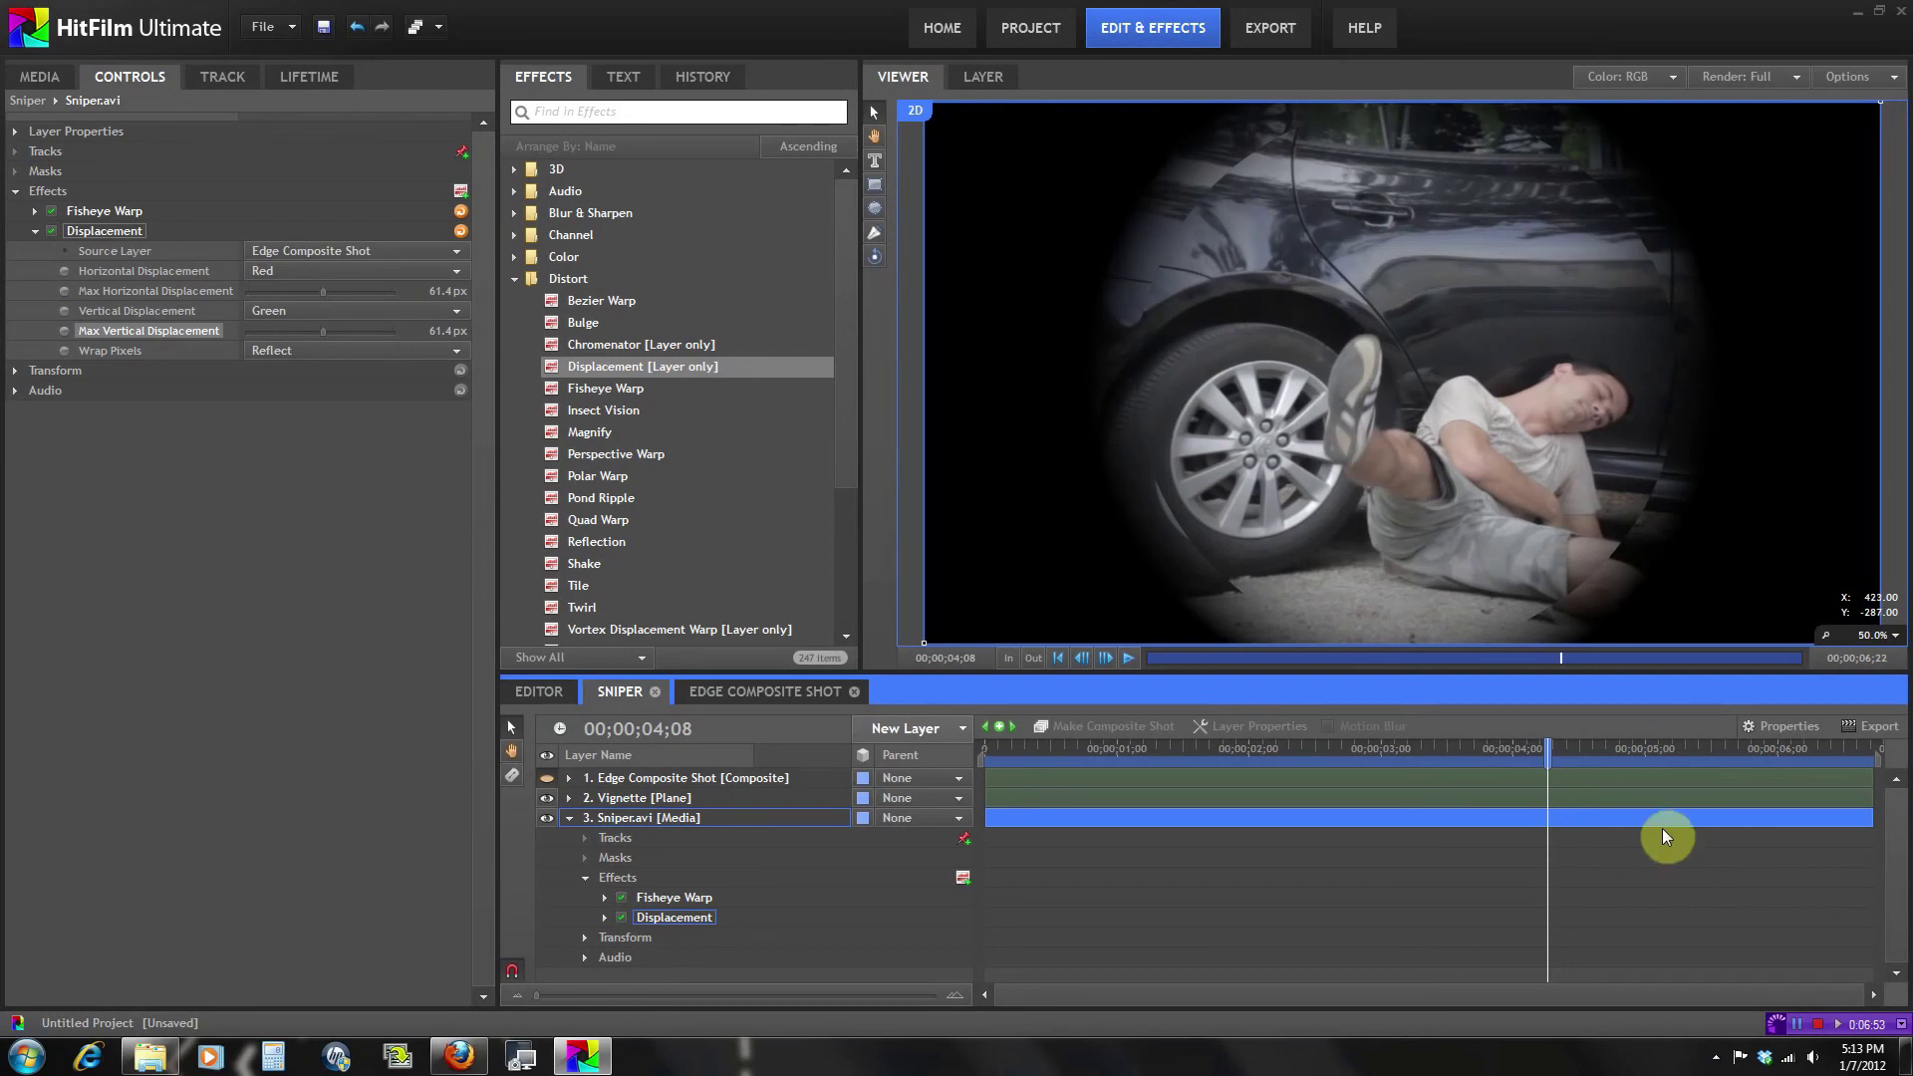
drag(1545, 749, 1154, 767)
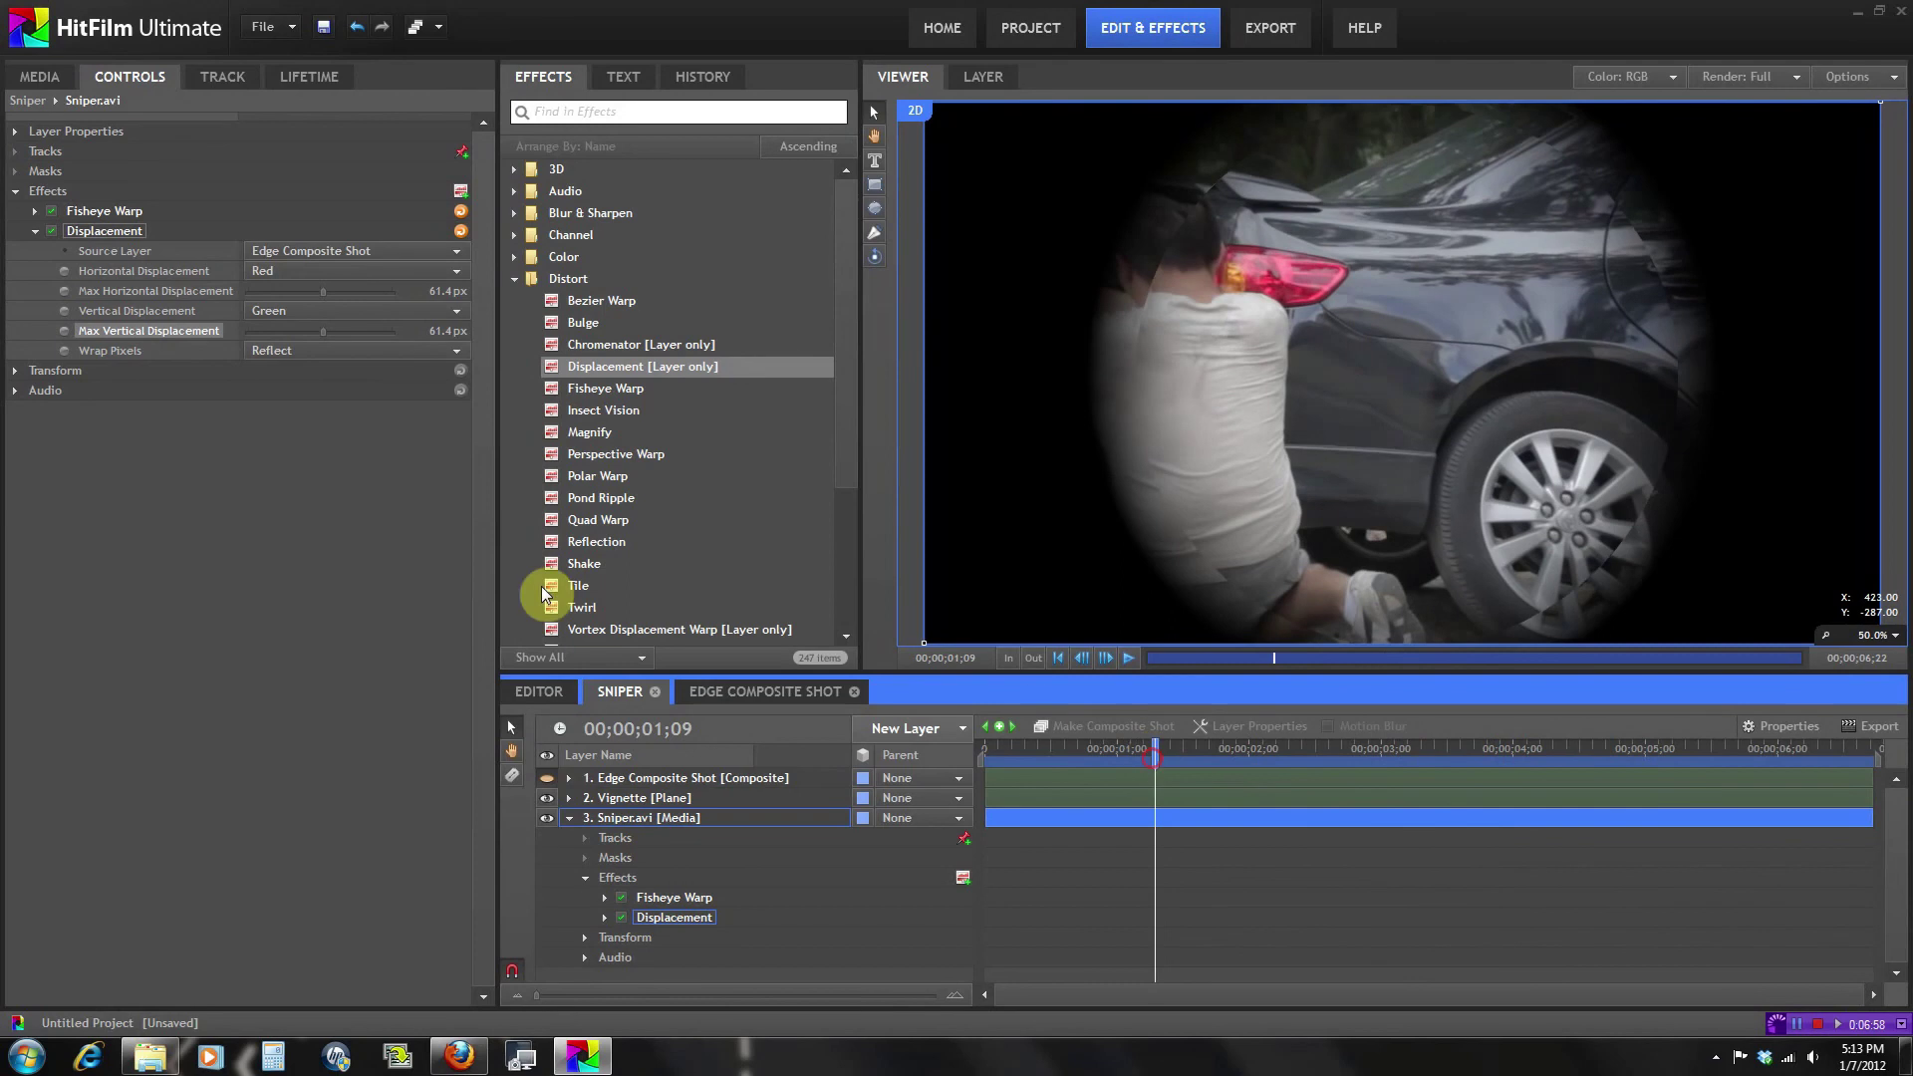
Blur the Edge plane with a 10 px radius, then preview the softened ring in Sniper.
click(322, 293)
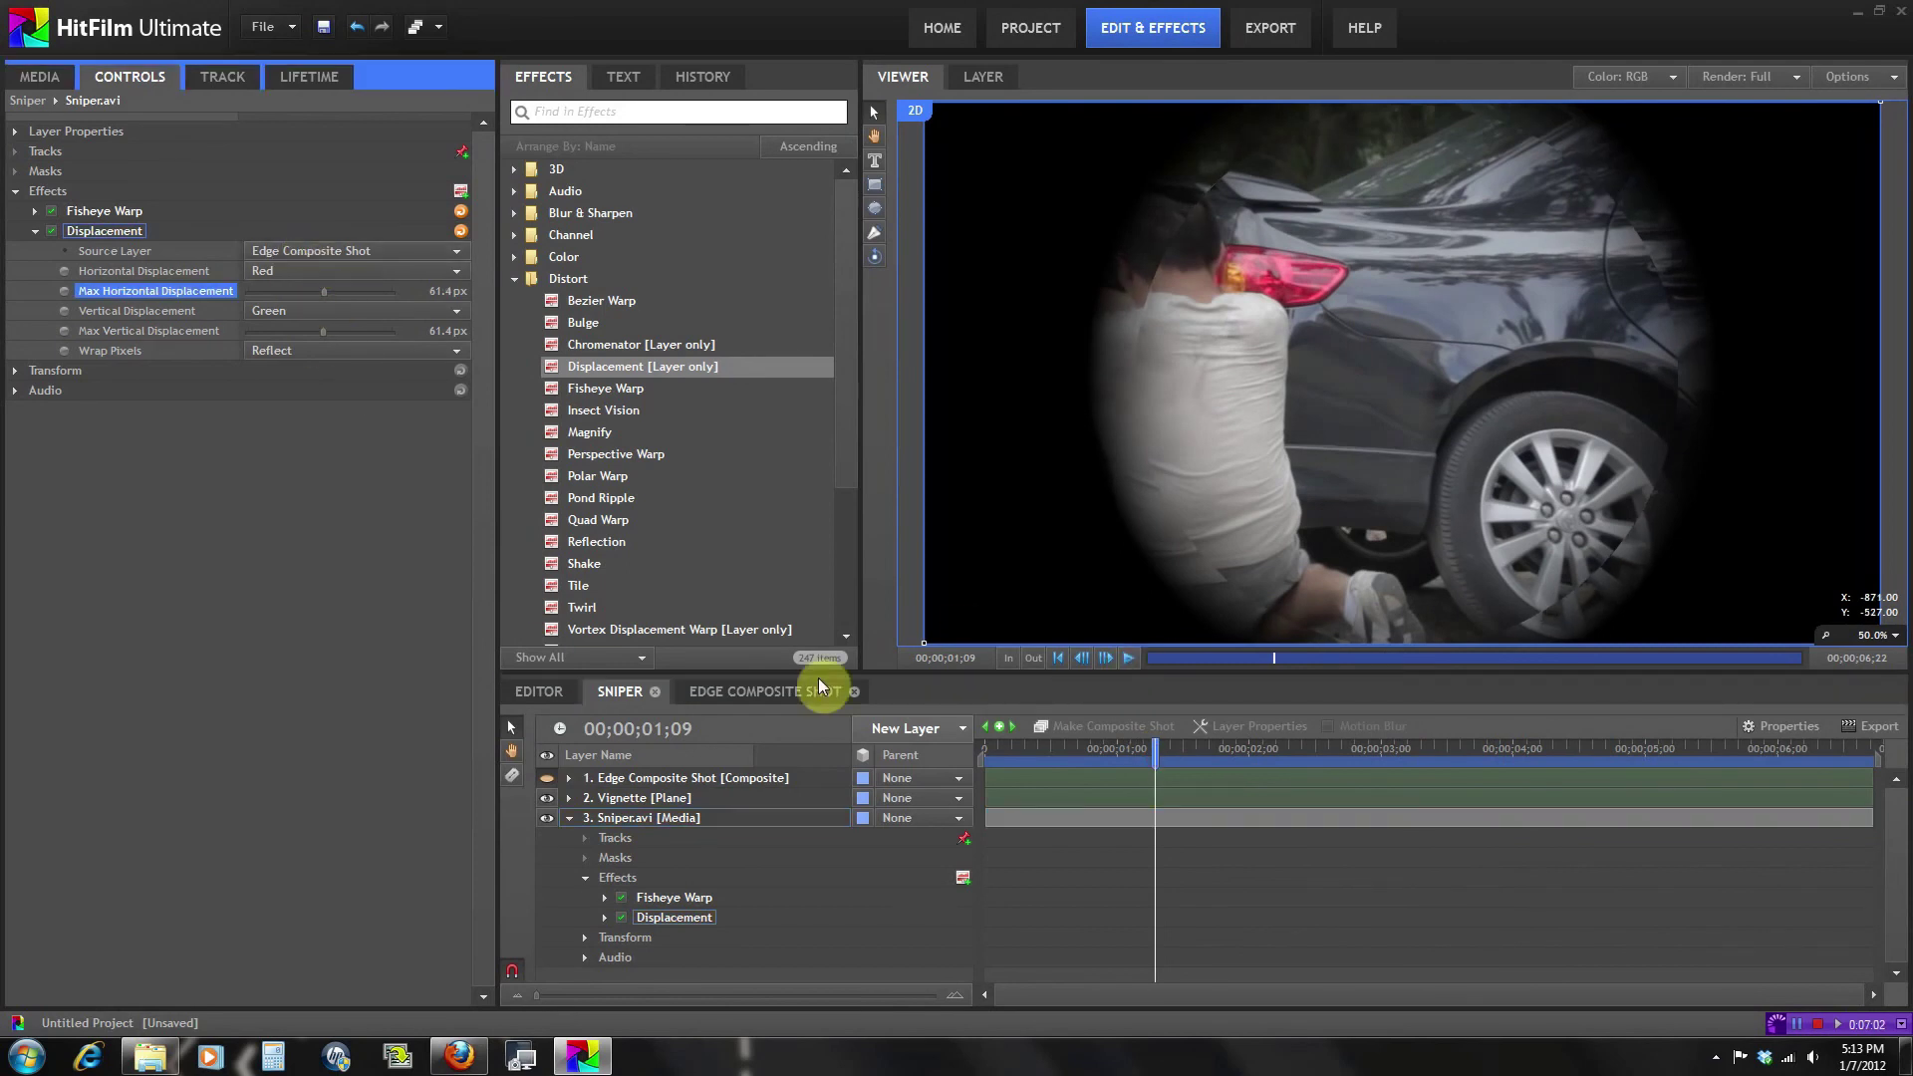
click(732, 692)
click(735, 781)
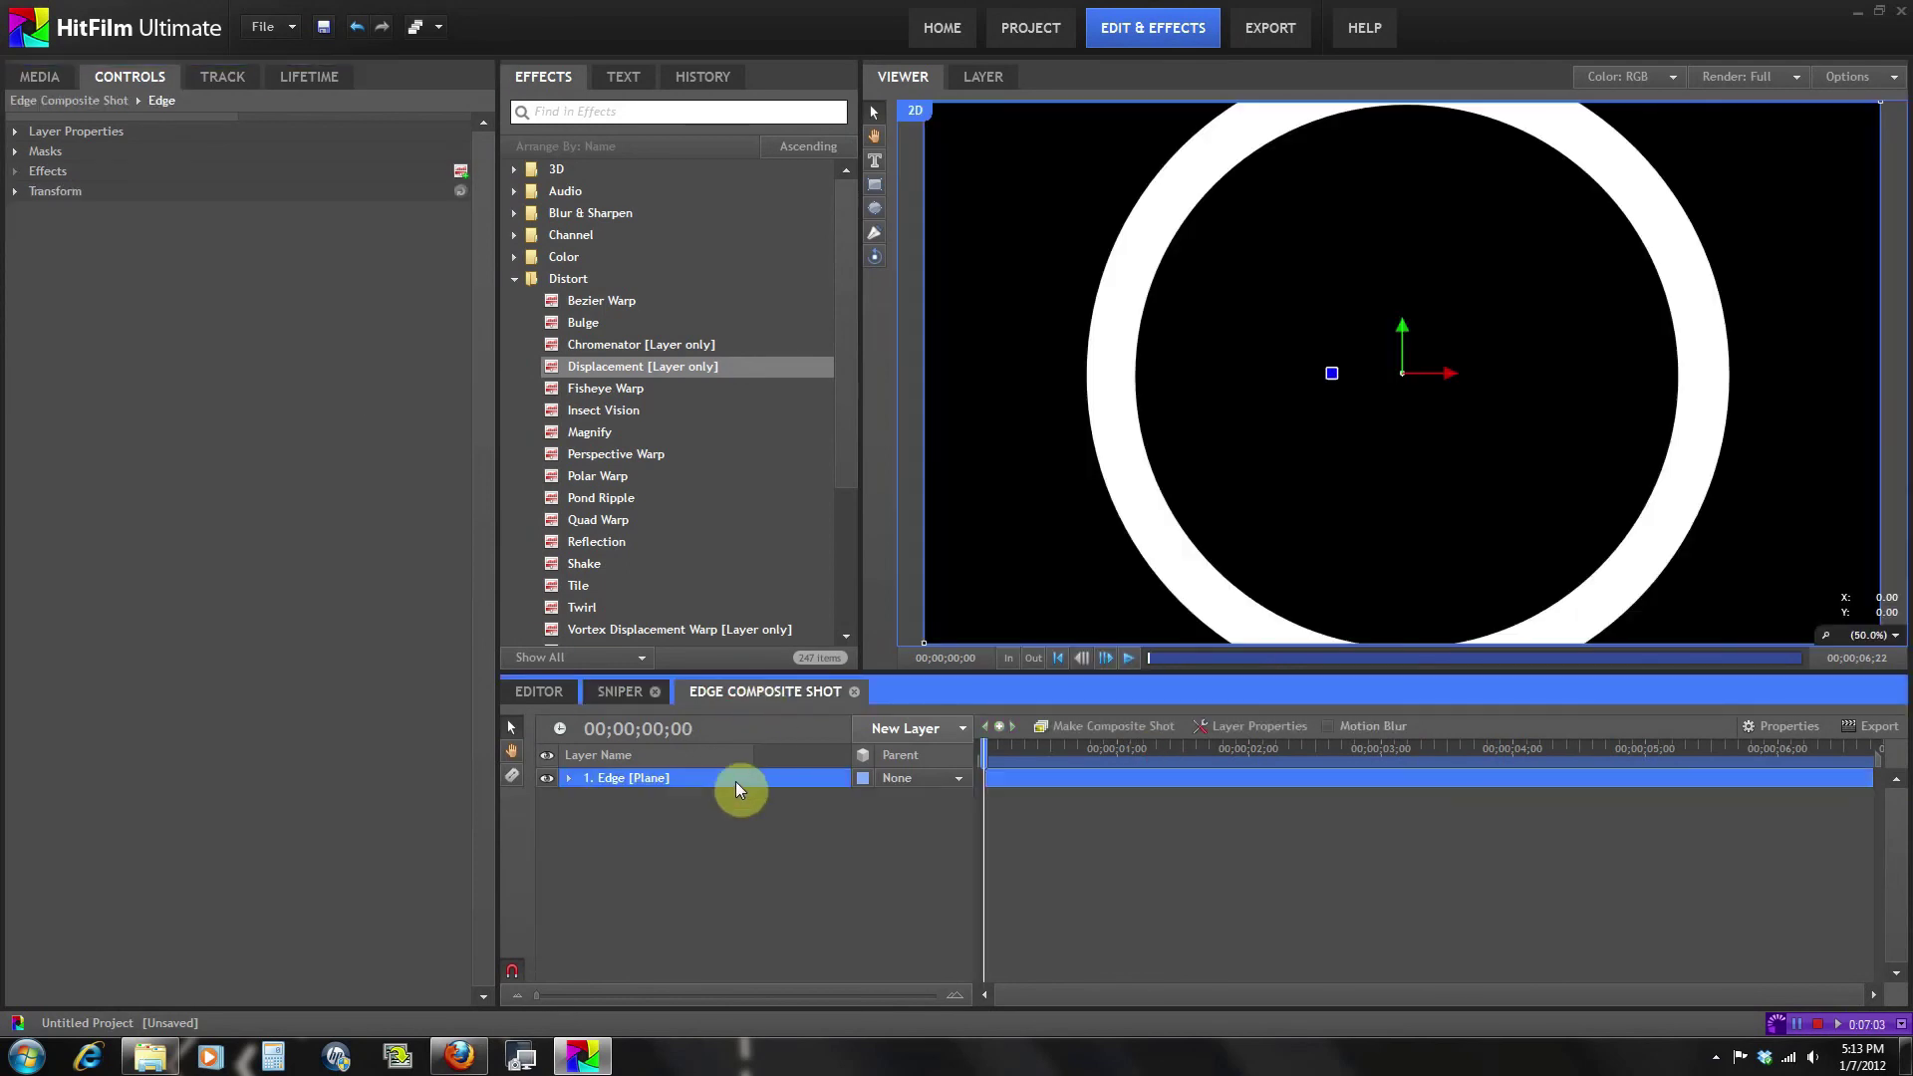
click(514, 278)
click(514, 212)
drag(579, 279, 598, 779)
click(35, 190)
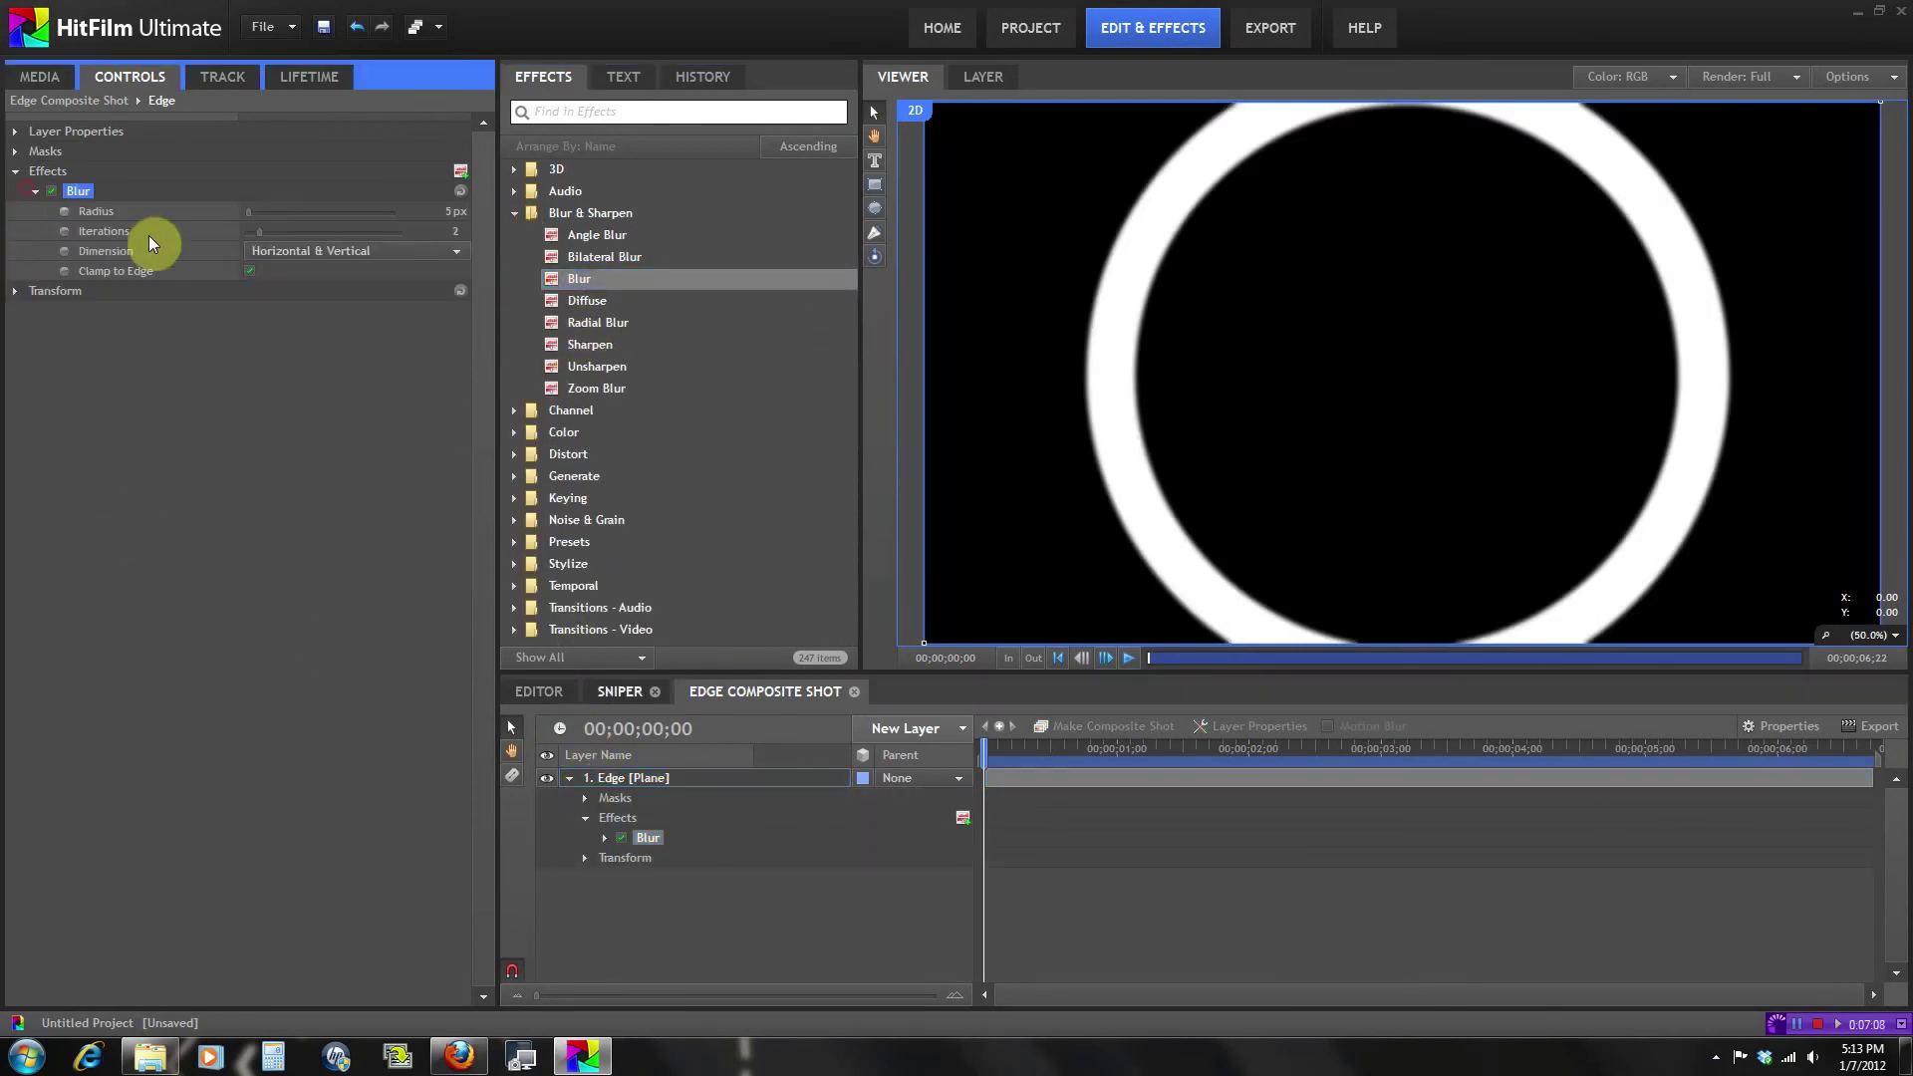
drag(249, 215, 249, 213)
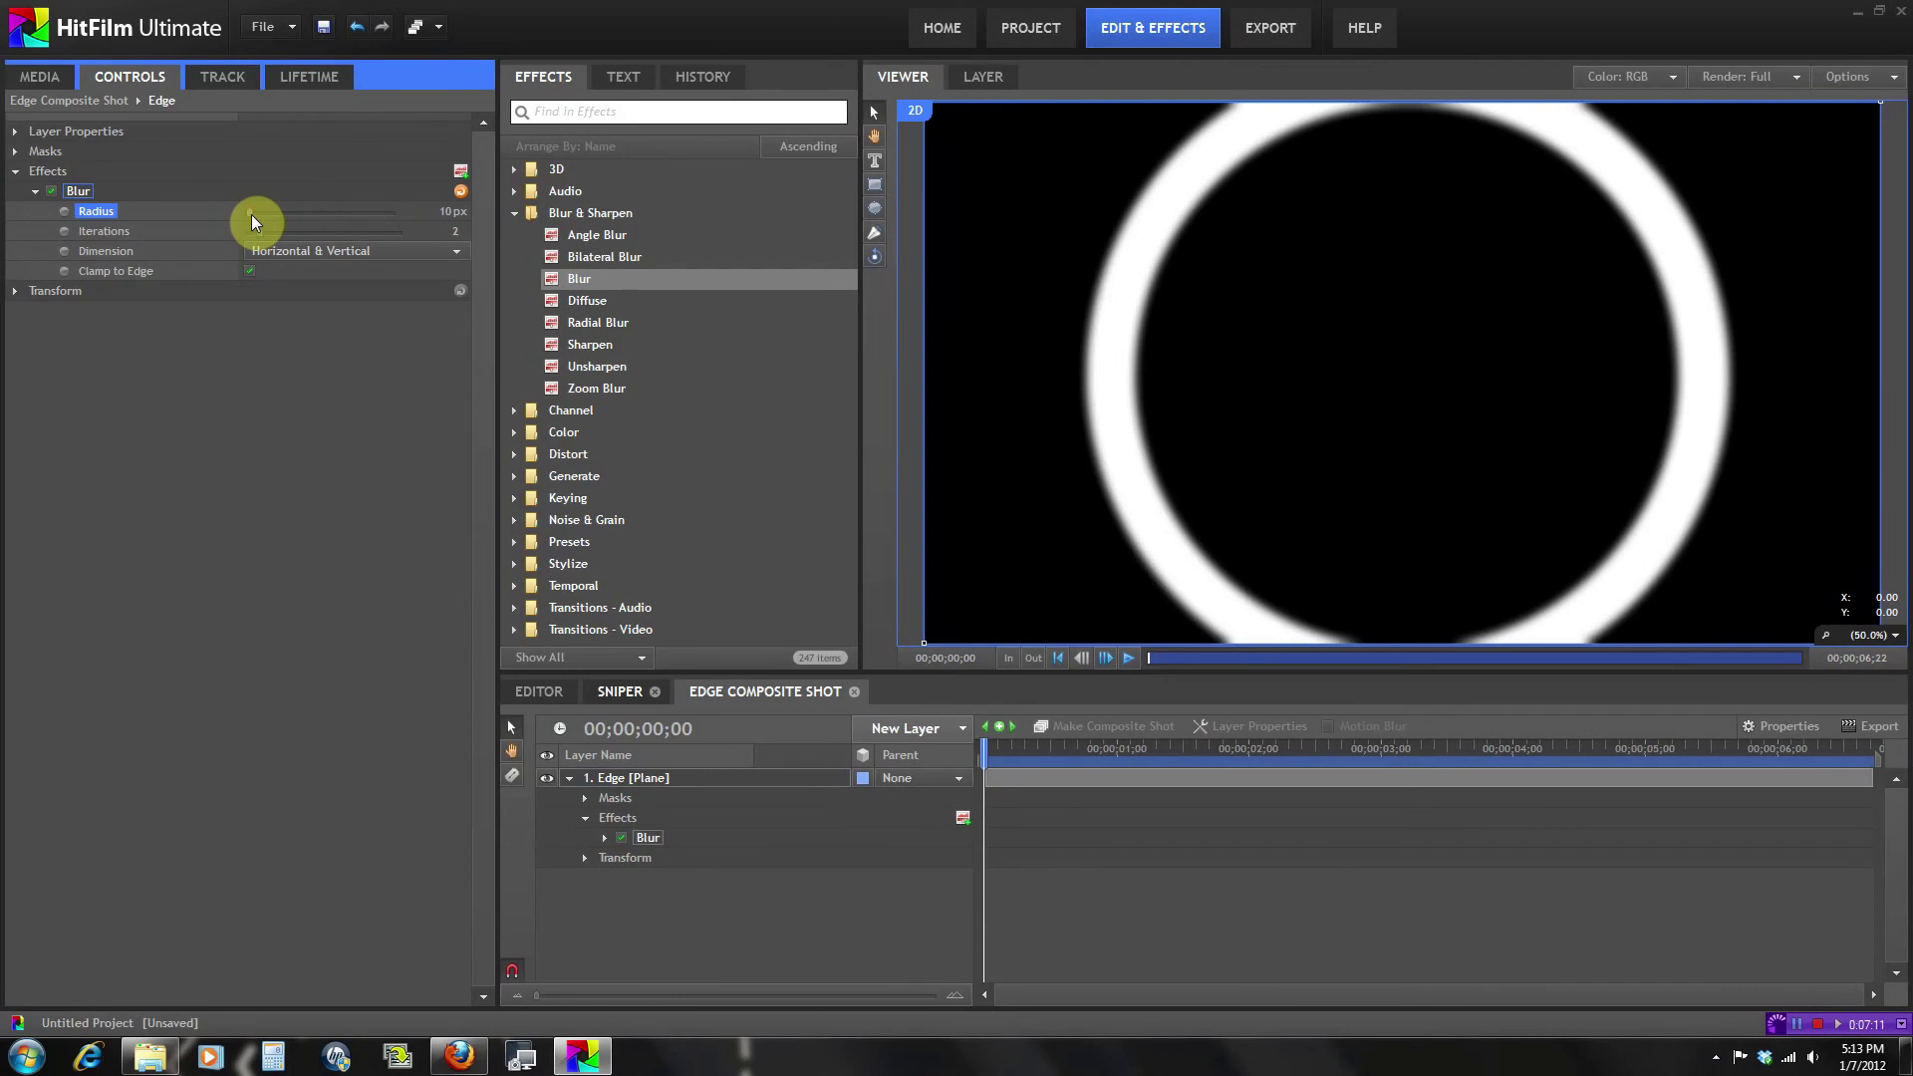
click(626, 694)
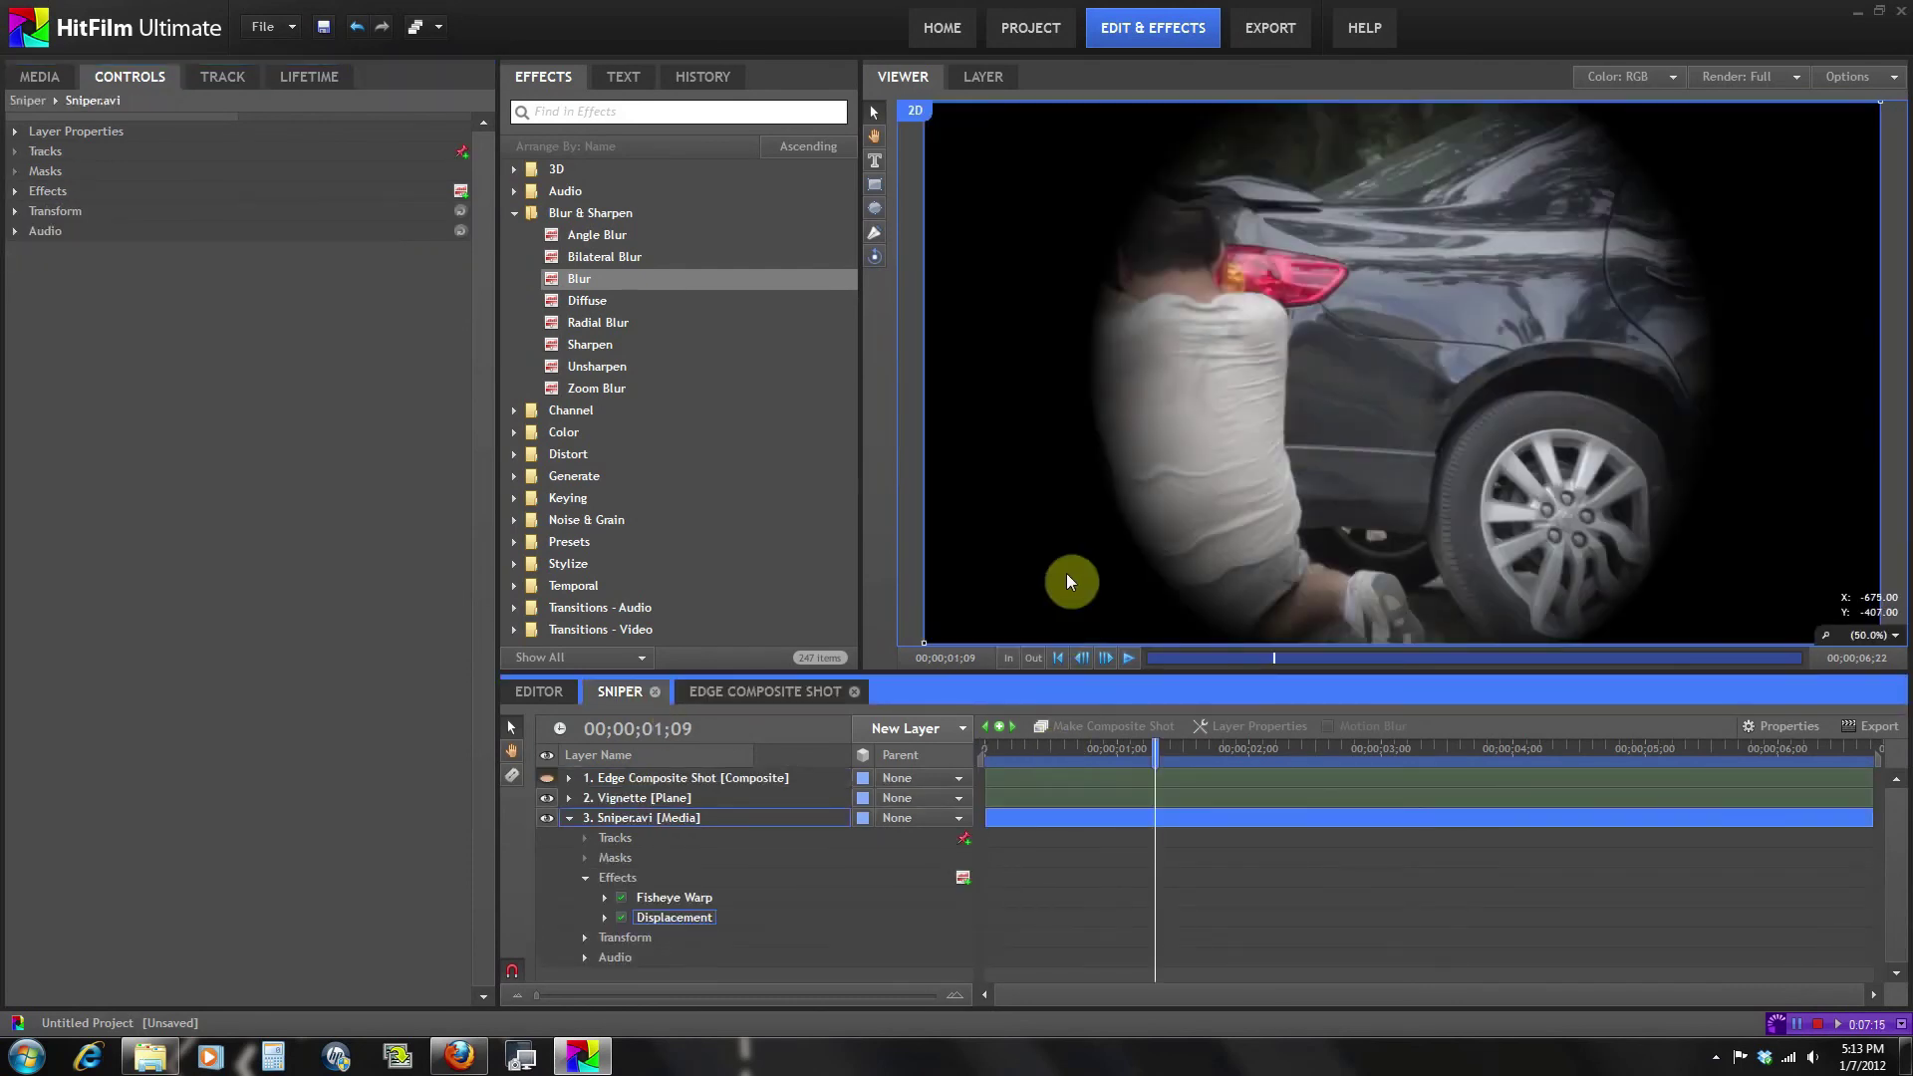
drag(1053, 749, 1389, 777)
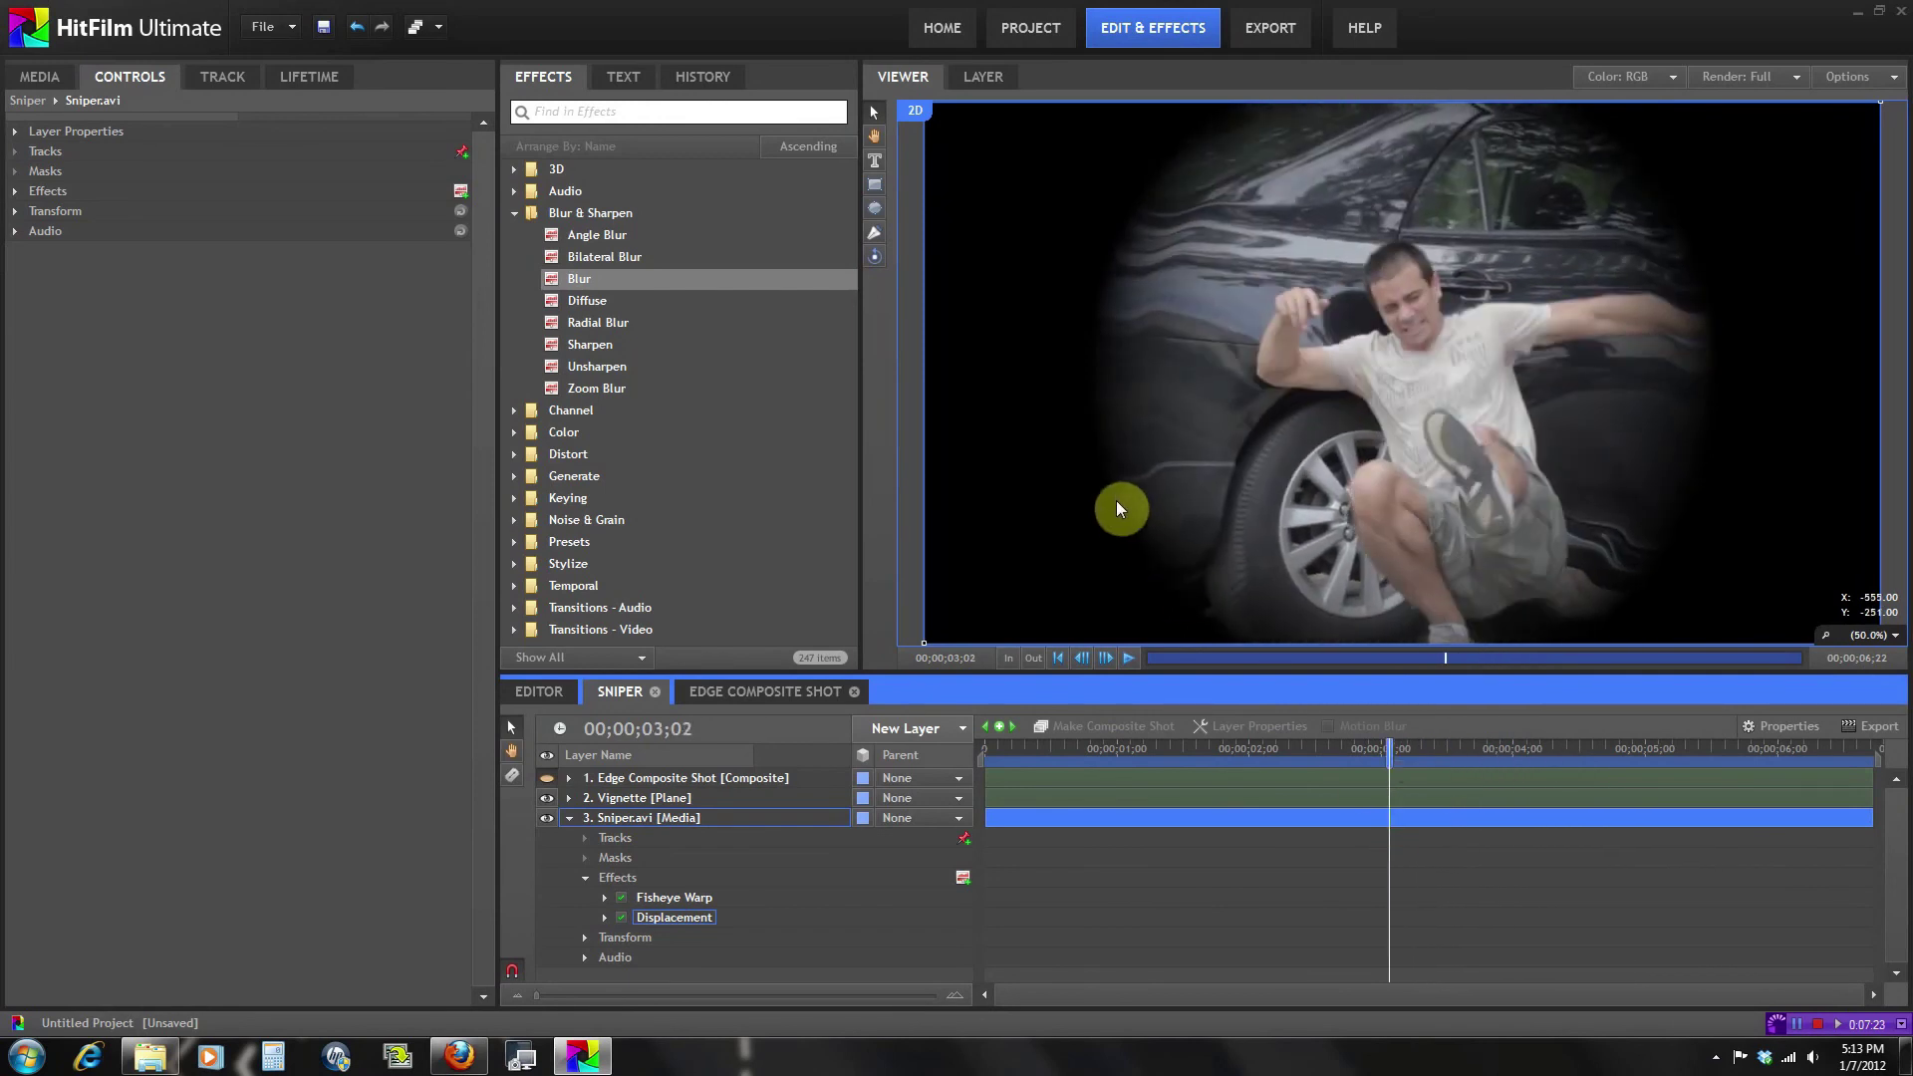
Set the Edge Composite Shot layer's Transform Scale to 106% and preview the result across the clip.
click(662, 779)
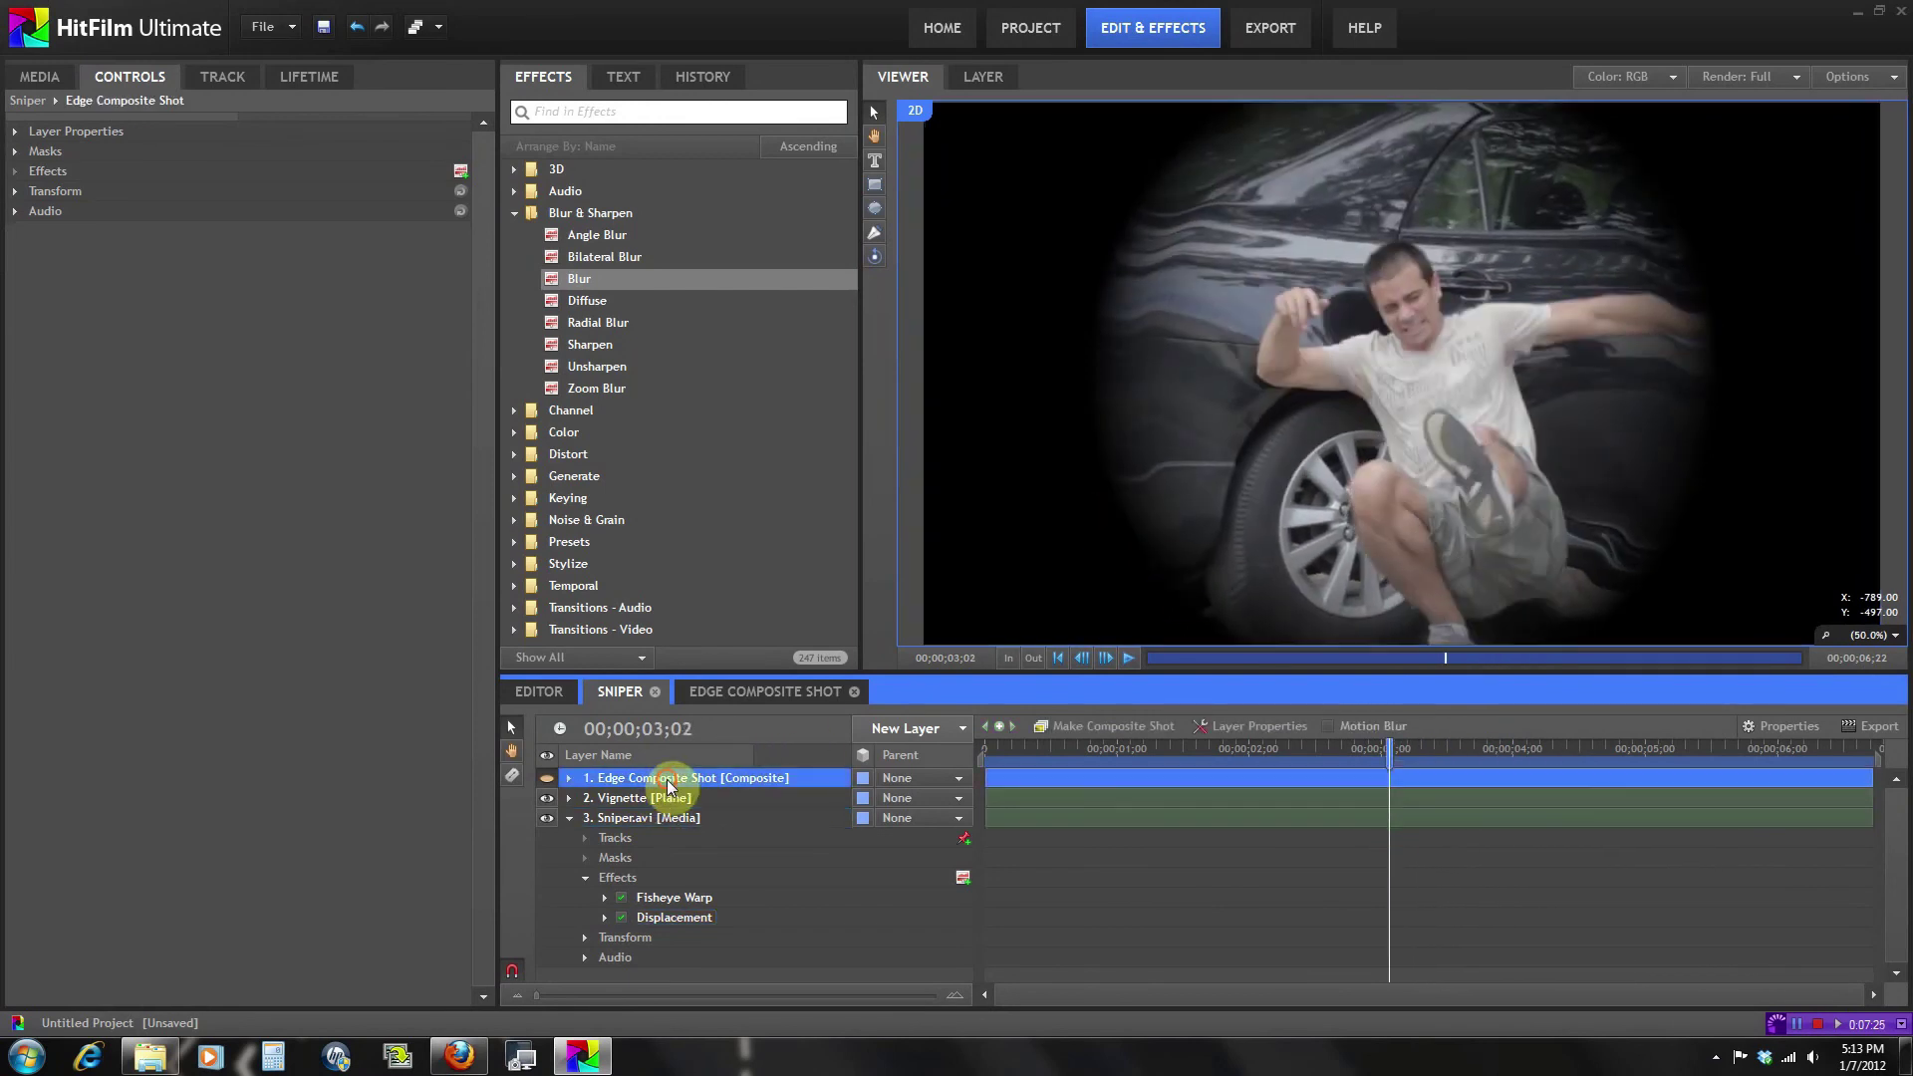
click(15, 190)
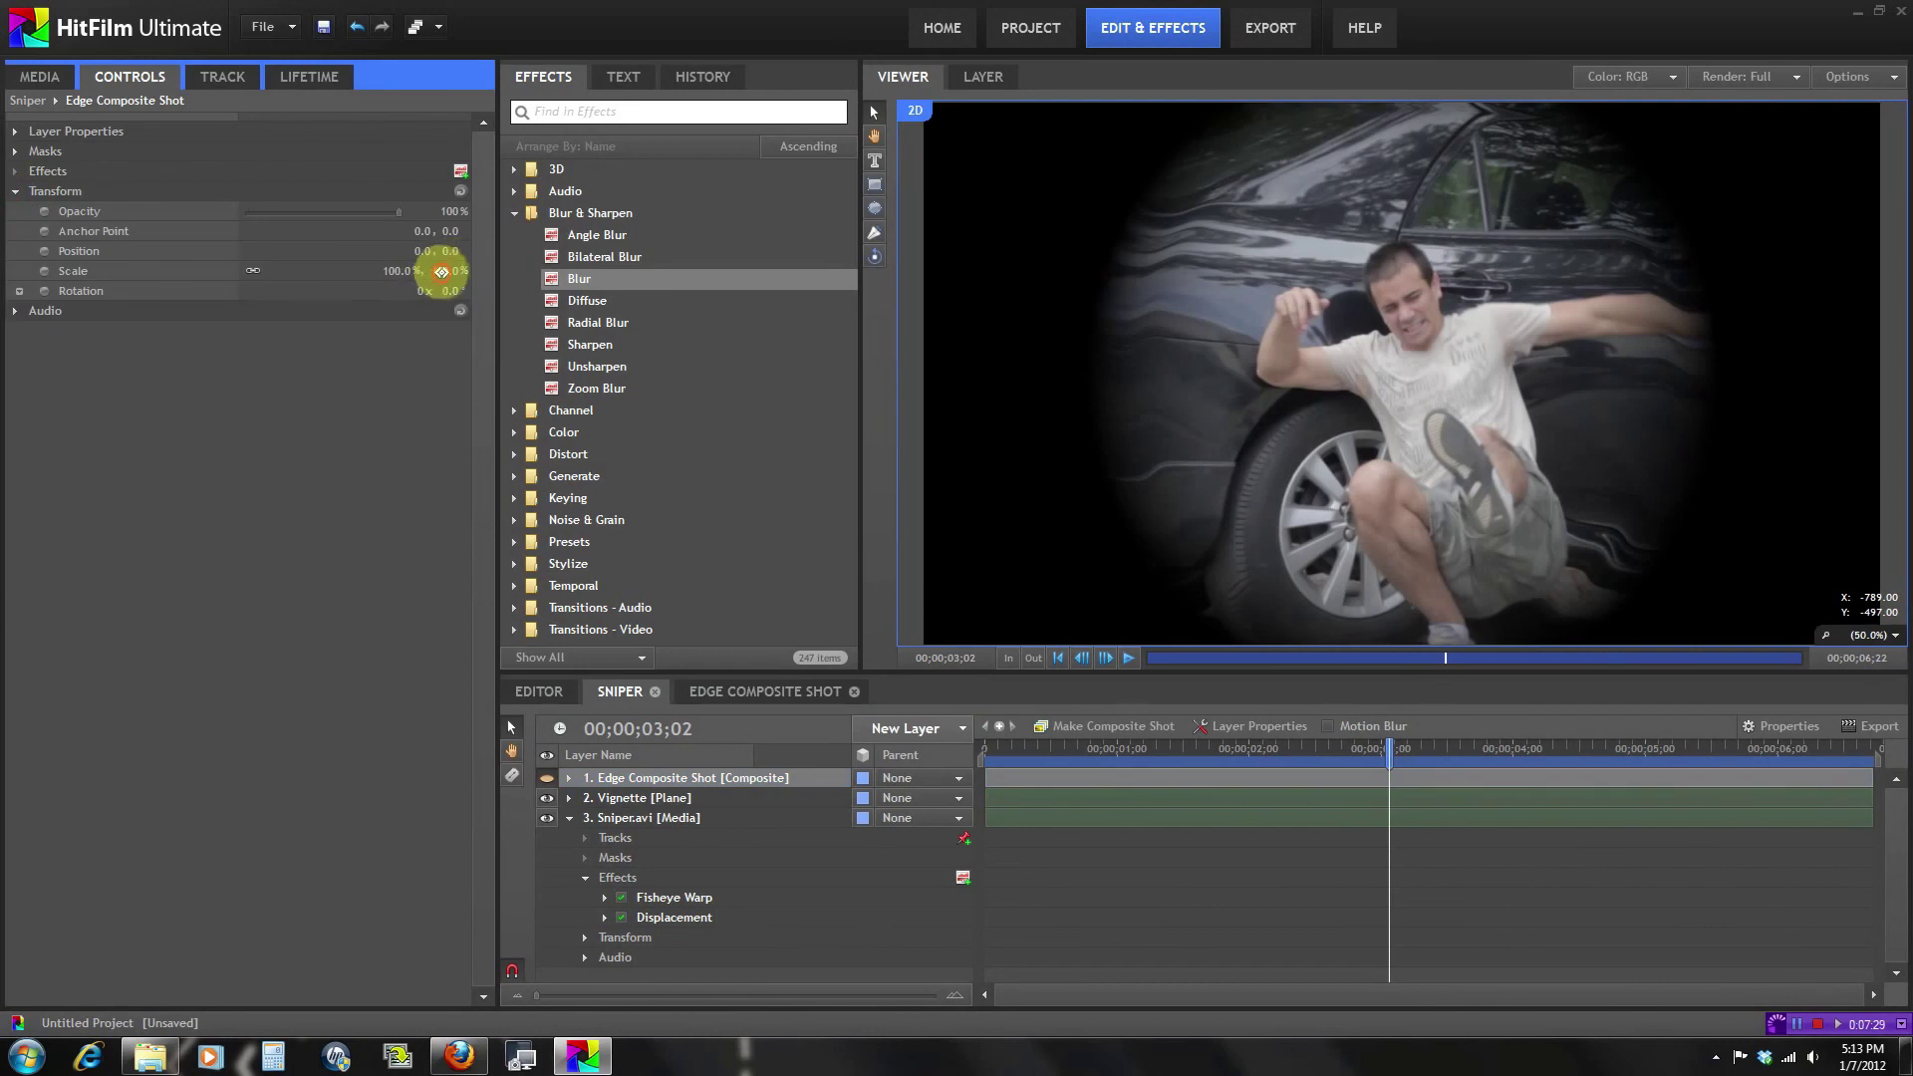
click(443, 273)
mouse_move(443, 276)
mouse_down()
mouse_move(406, 295)
mouse_move(470, 295)
mouse_up()
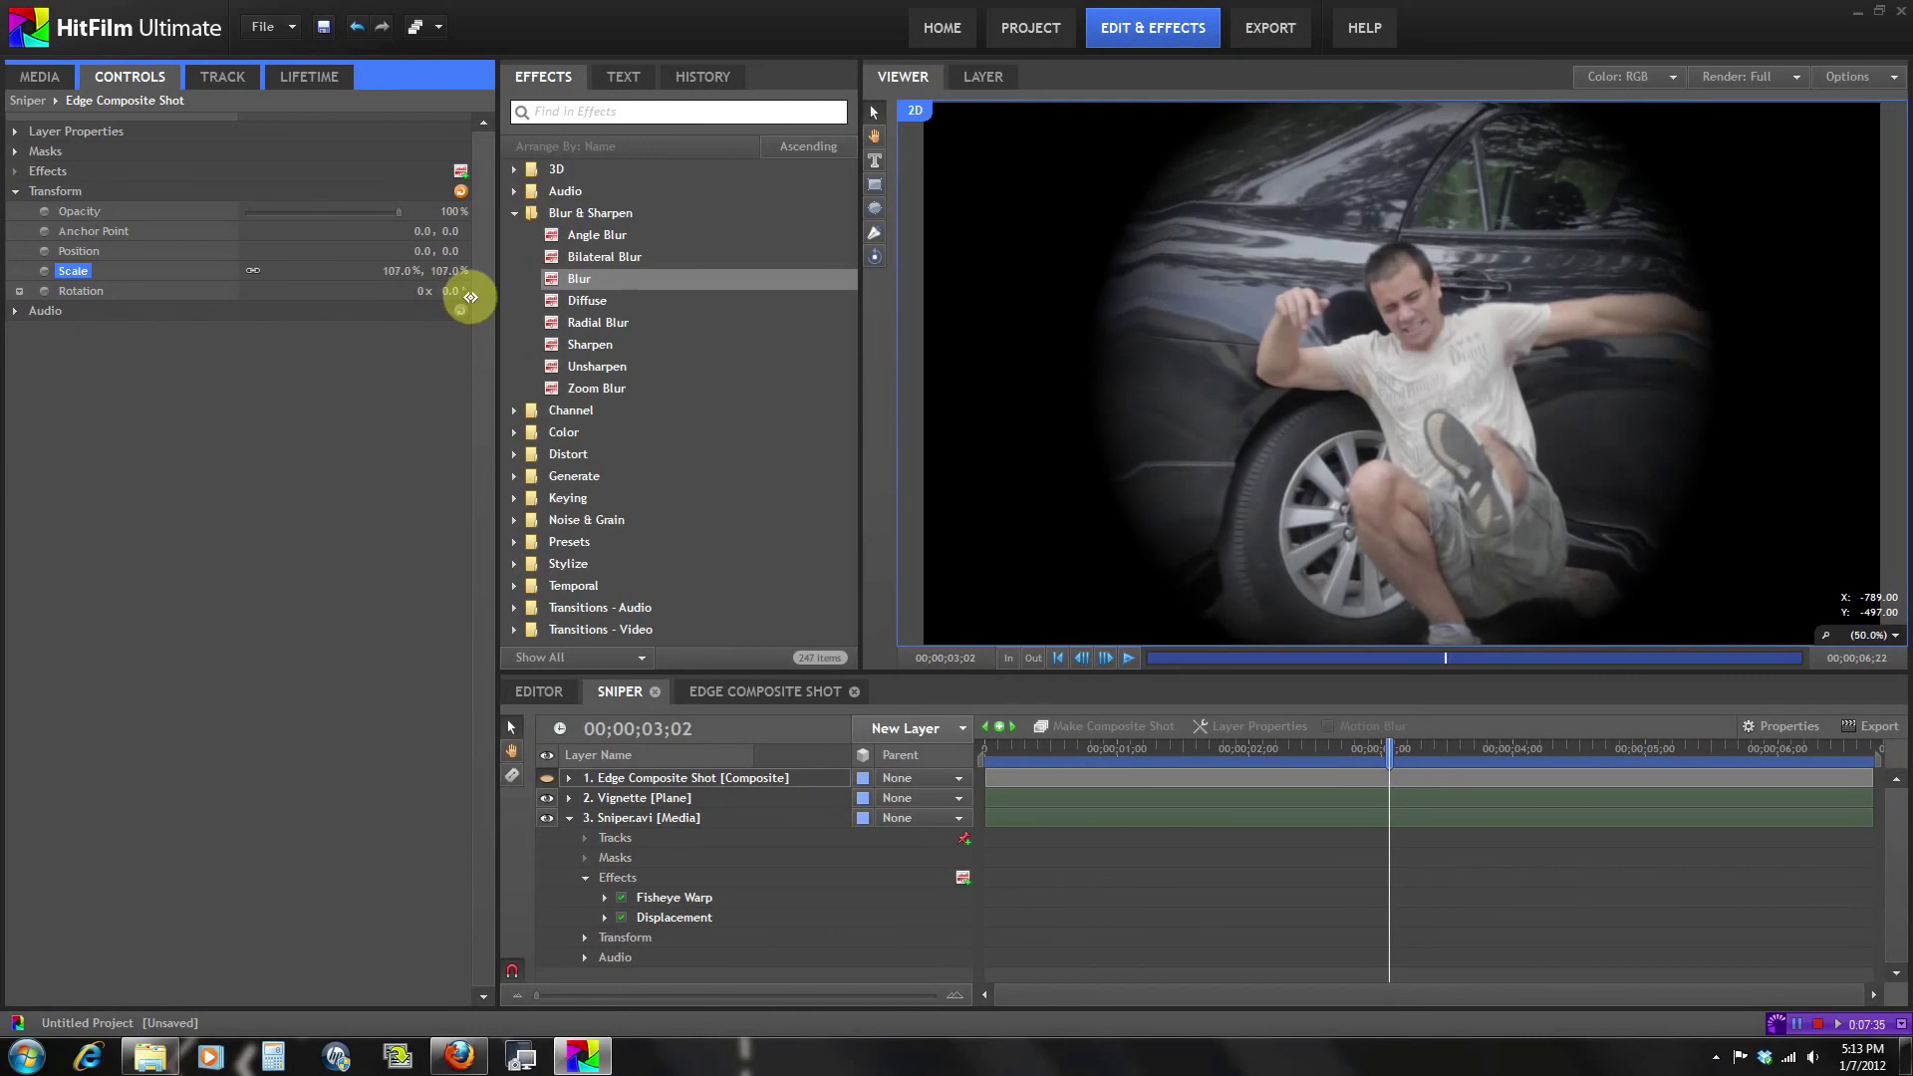
click(1204, 750)
drag(1242, 754, 1351, 800)
scroll(1249, 409, down, 1)
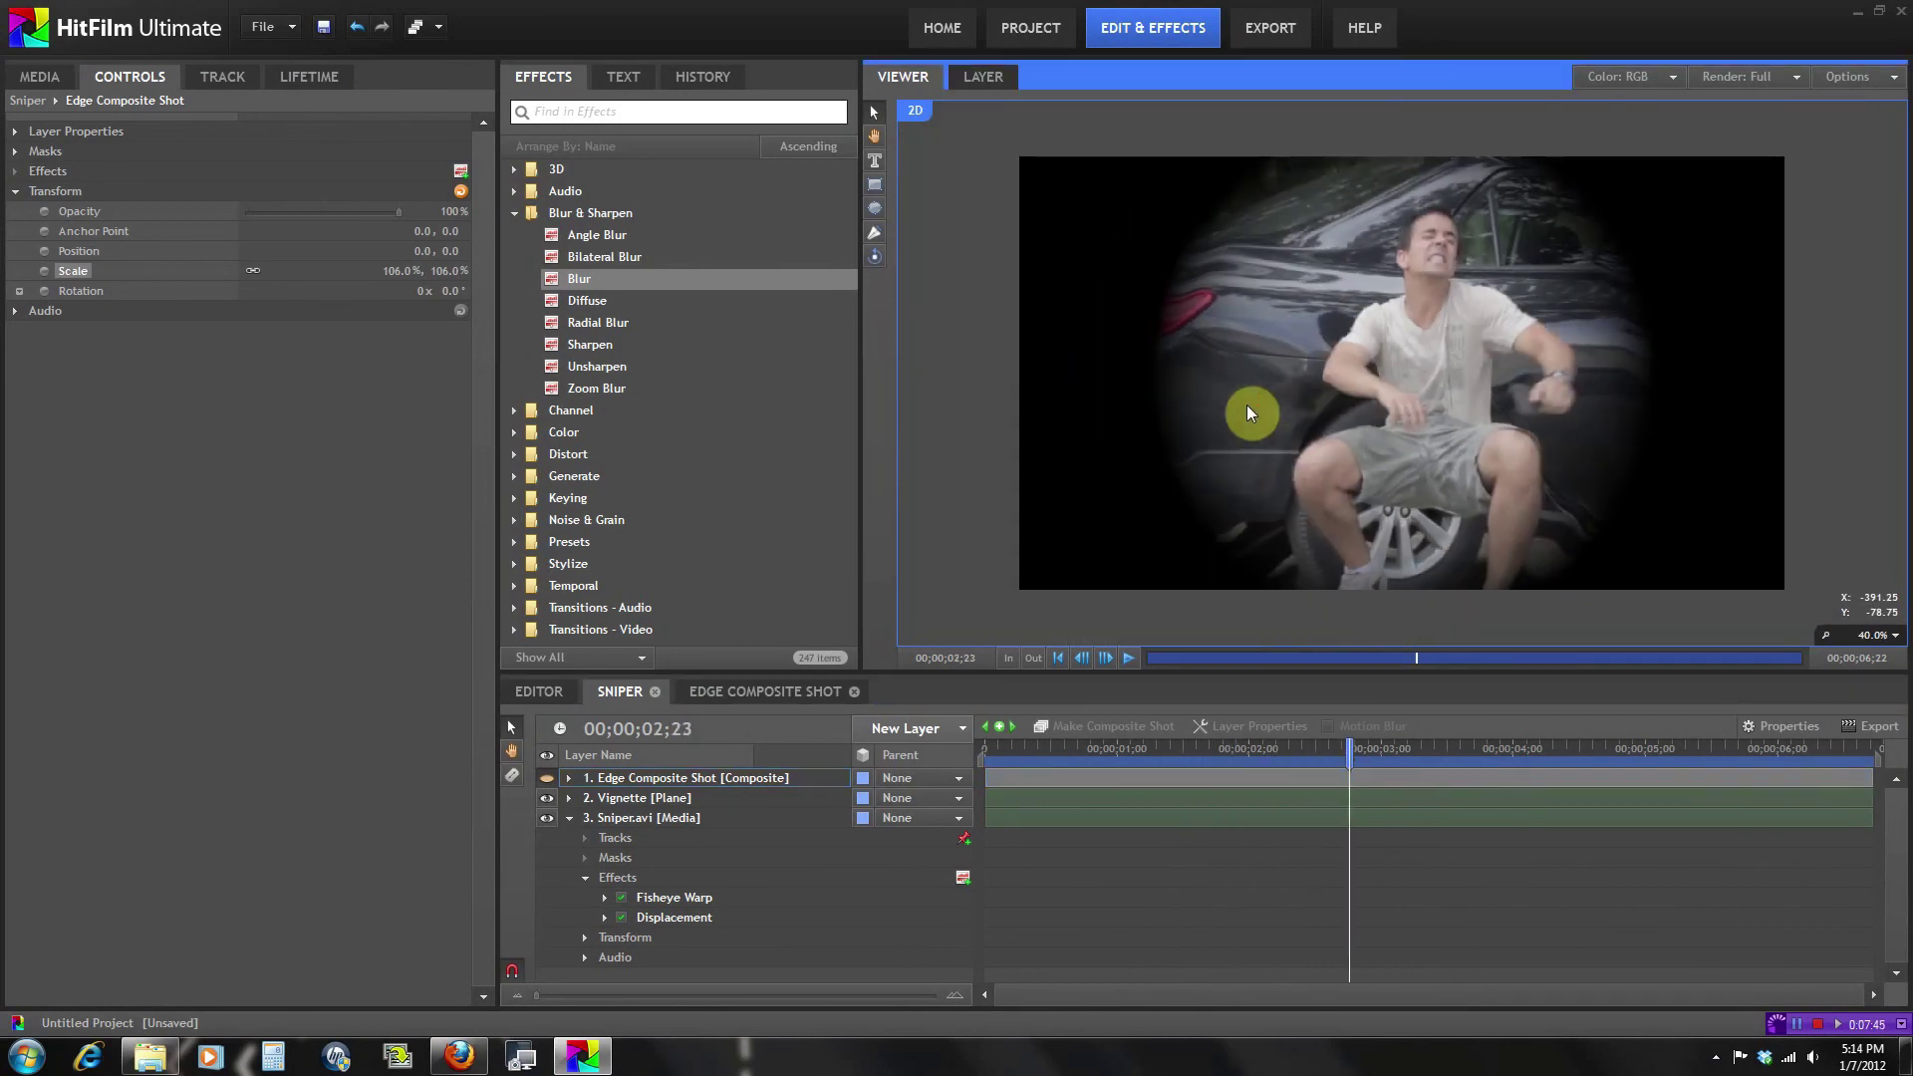
click(570, 819)
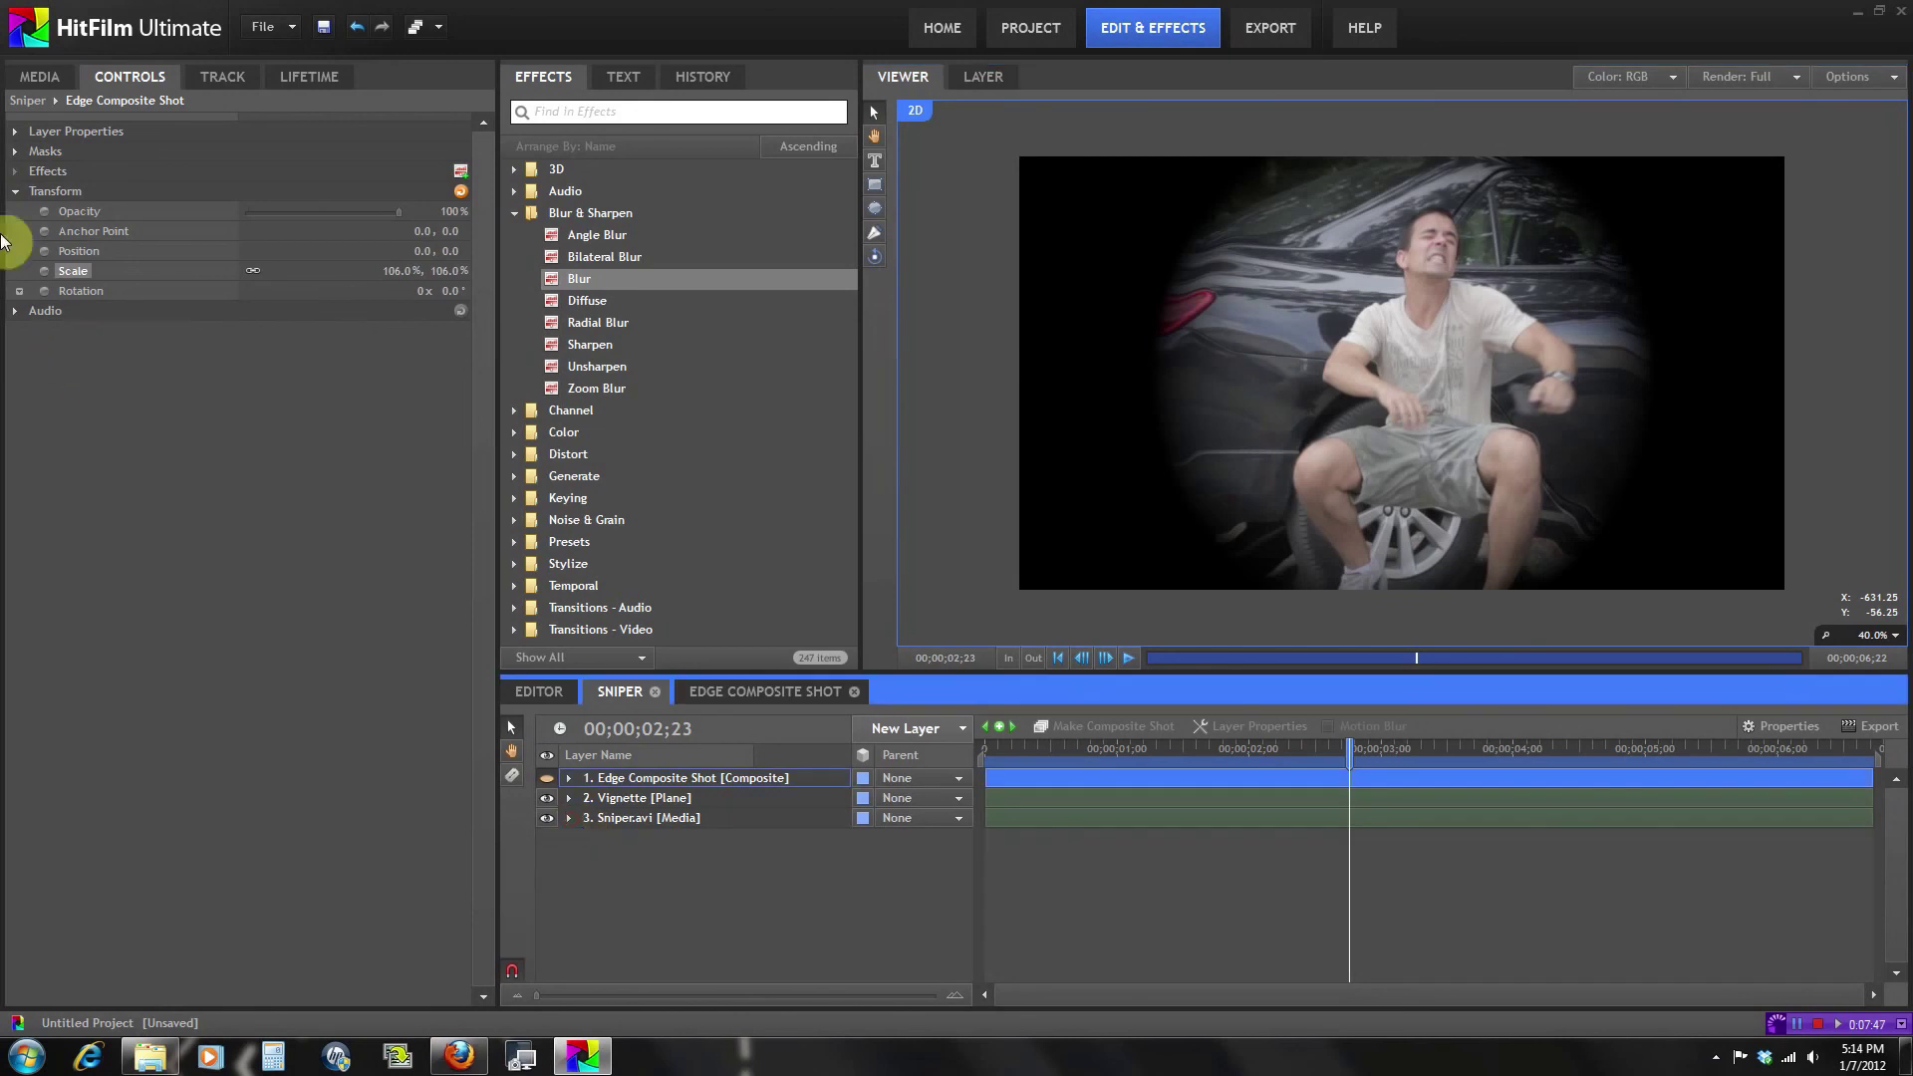
Drag Scope1.png from the Media list into the Sniper timeline and scale it to 125%.
click(40, 80)
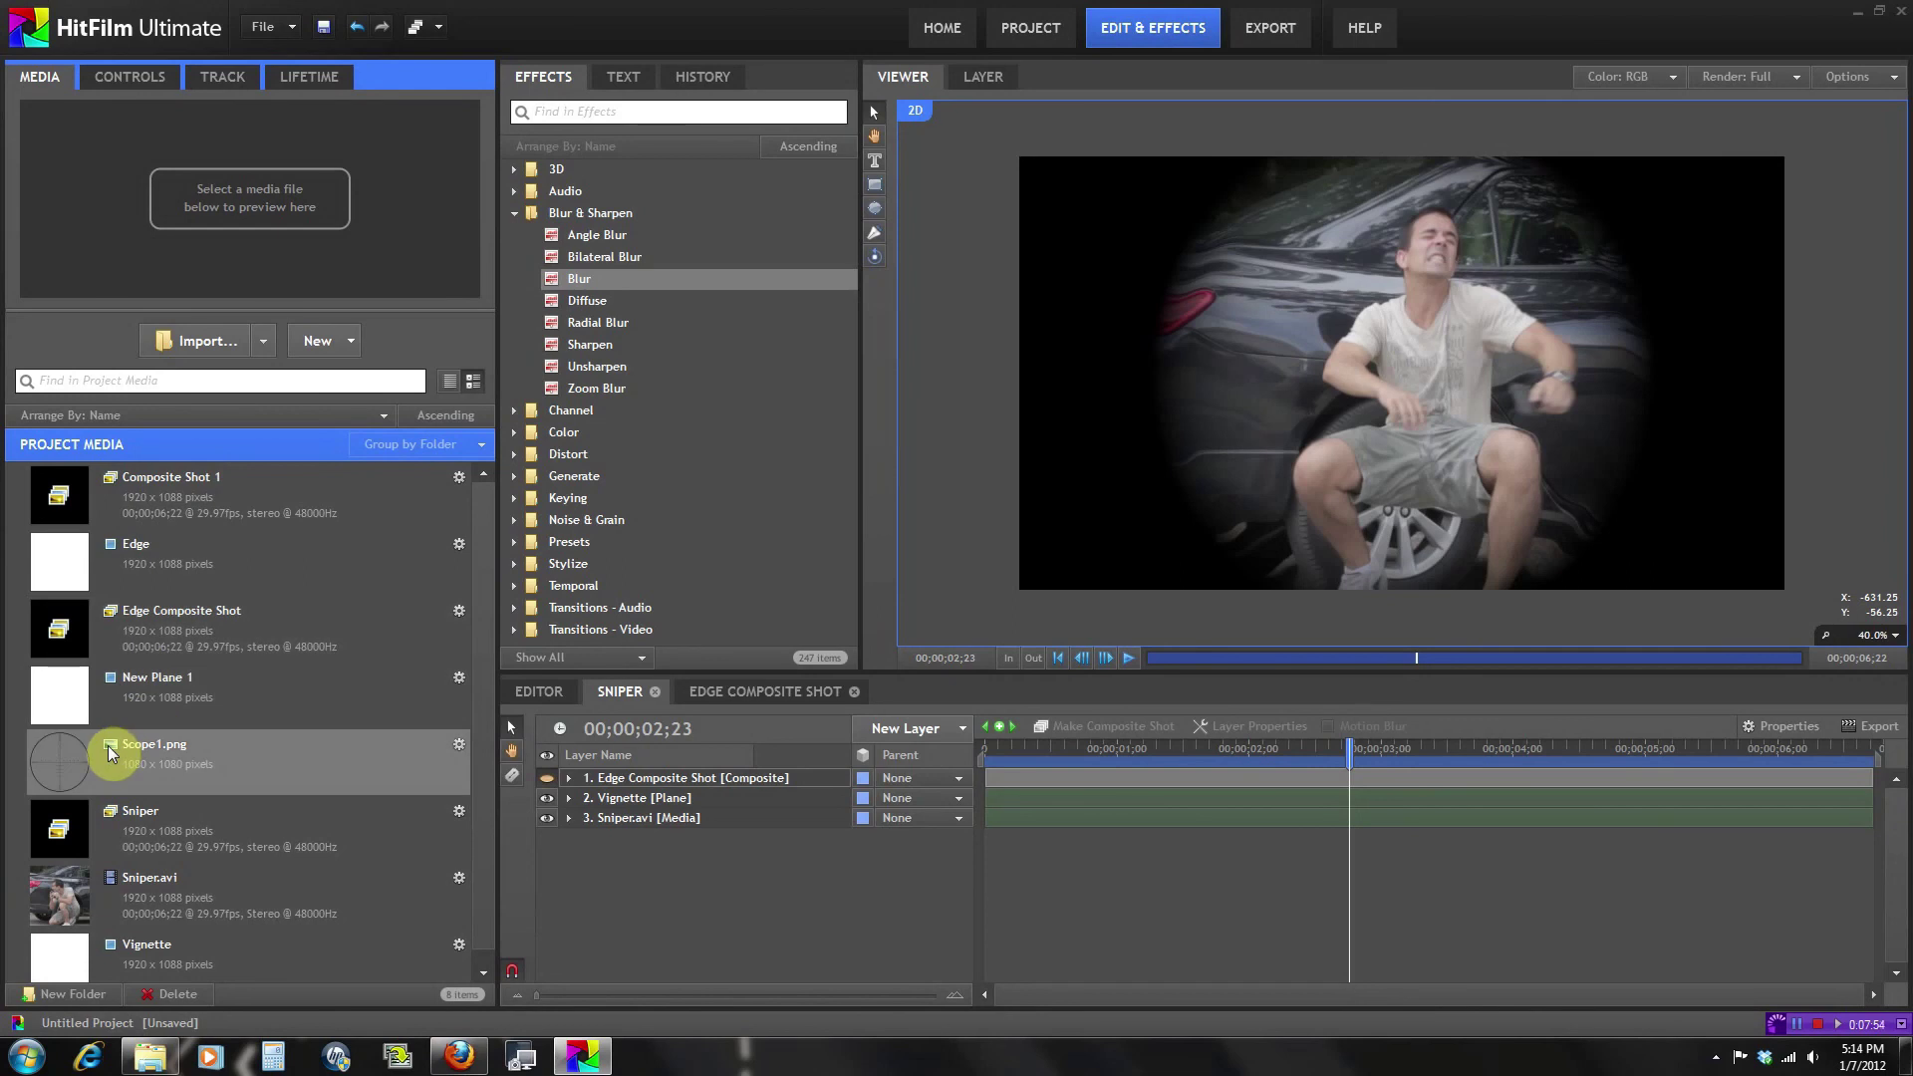
drag(107, 745, 590, 787)
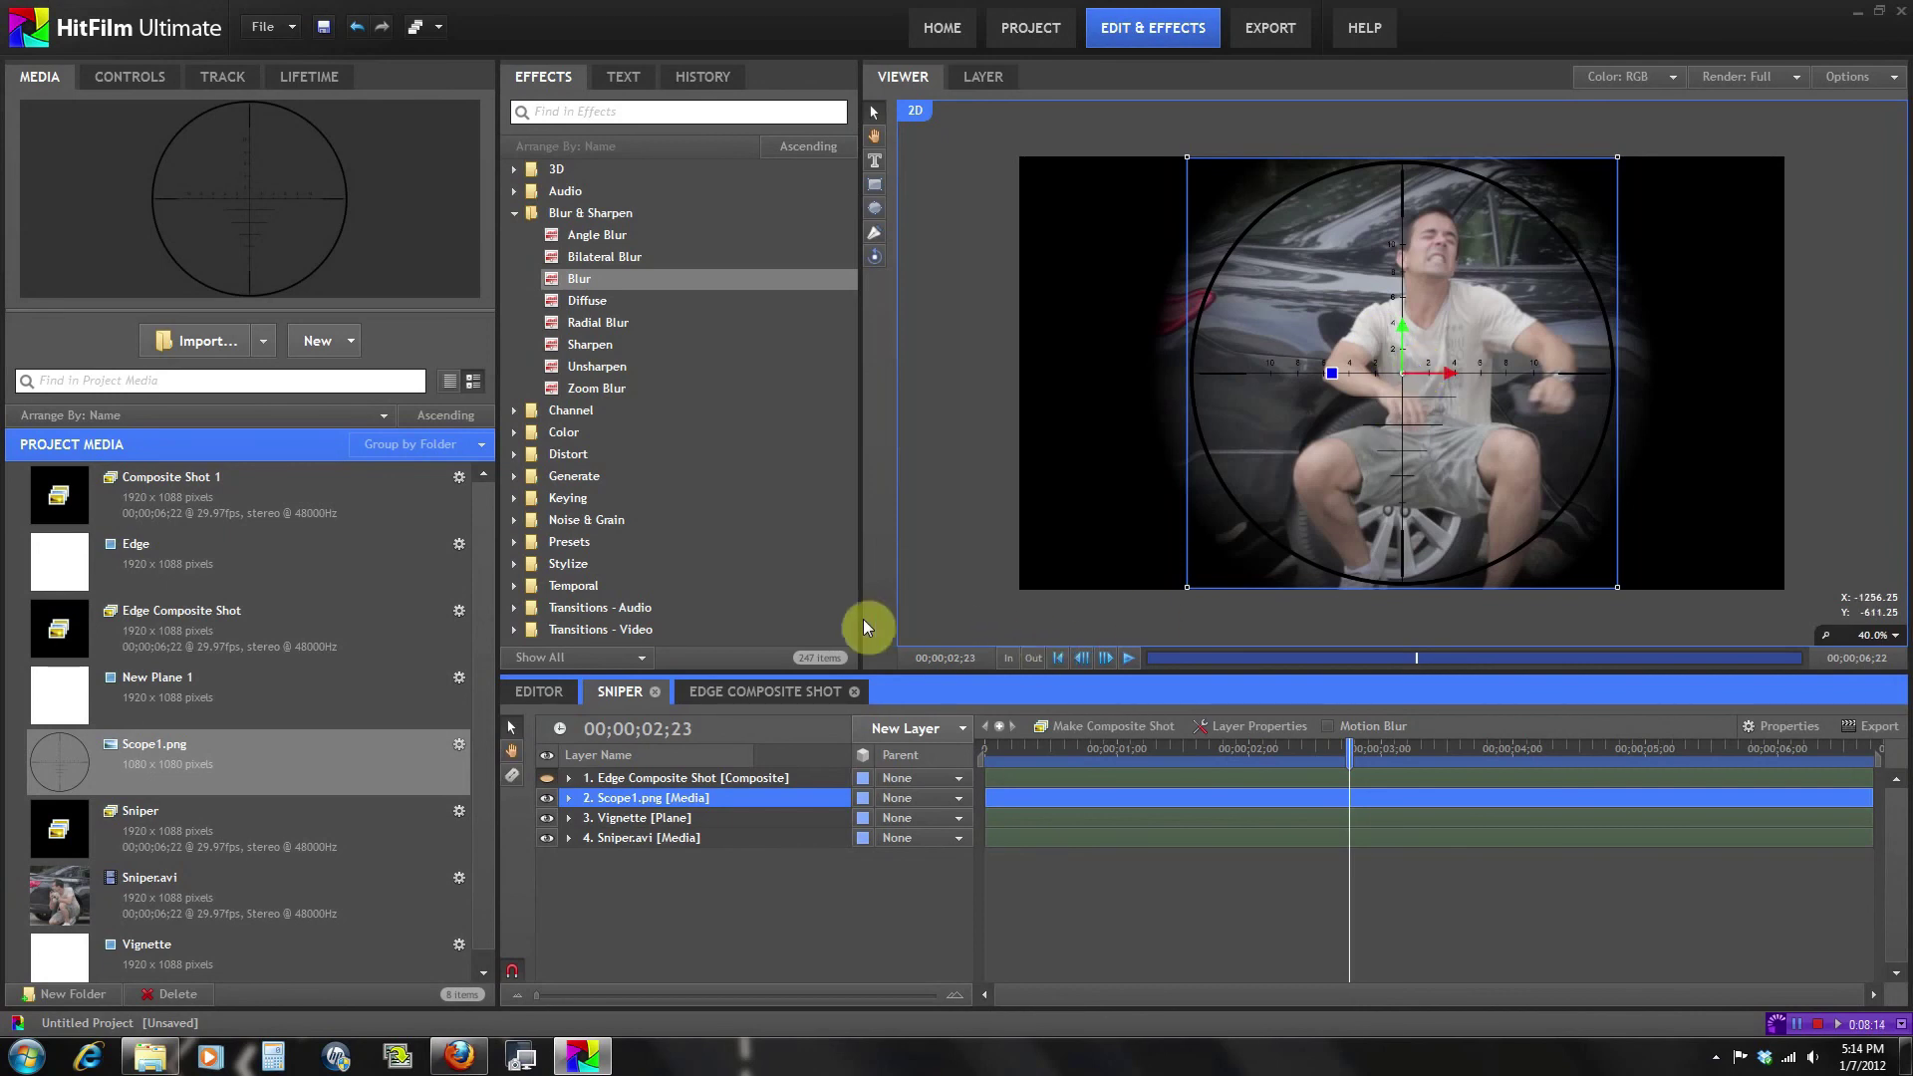
click(110, 79)
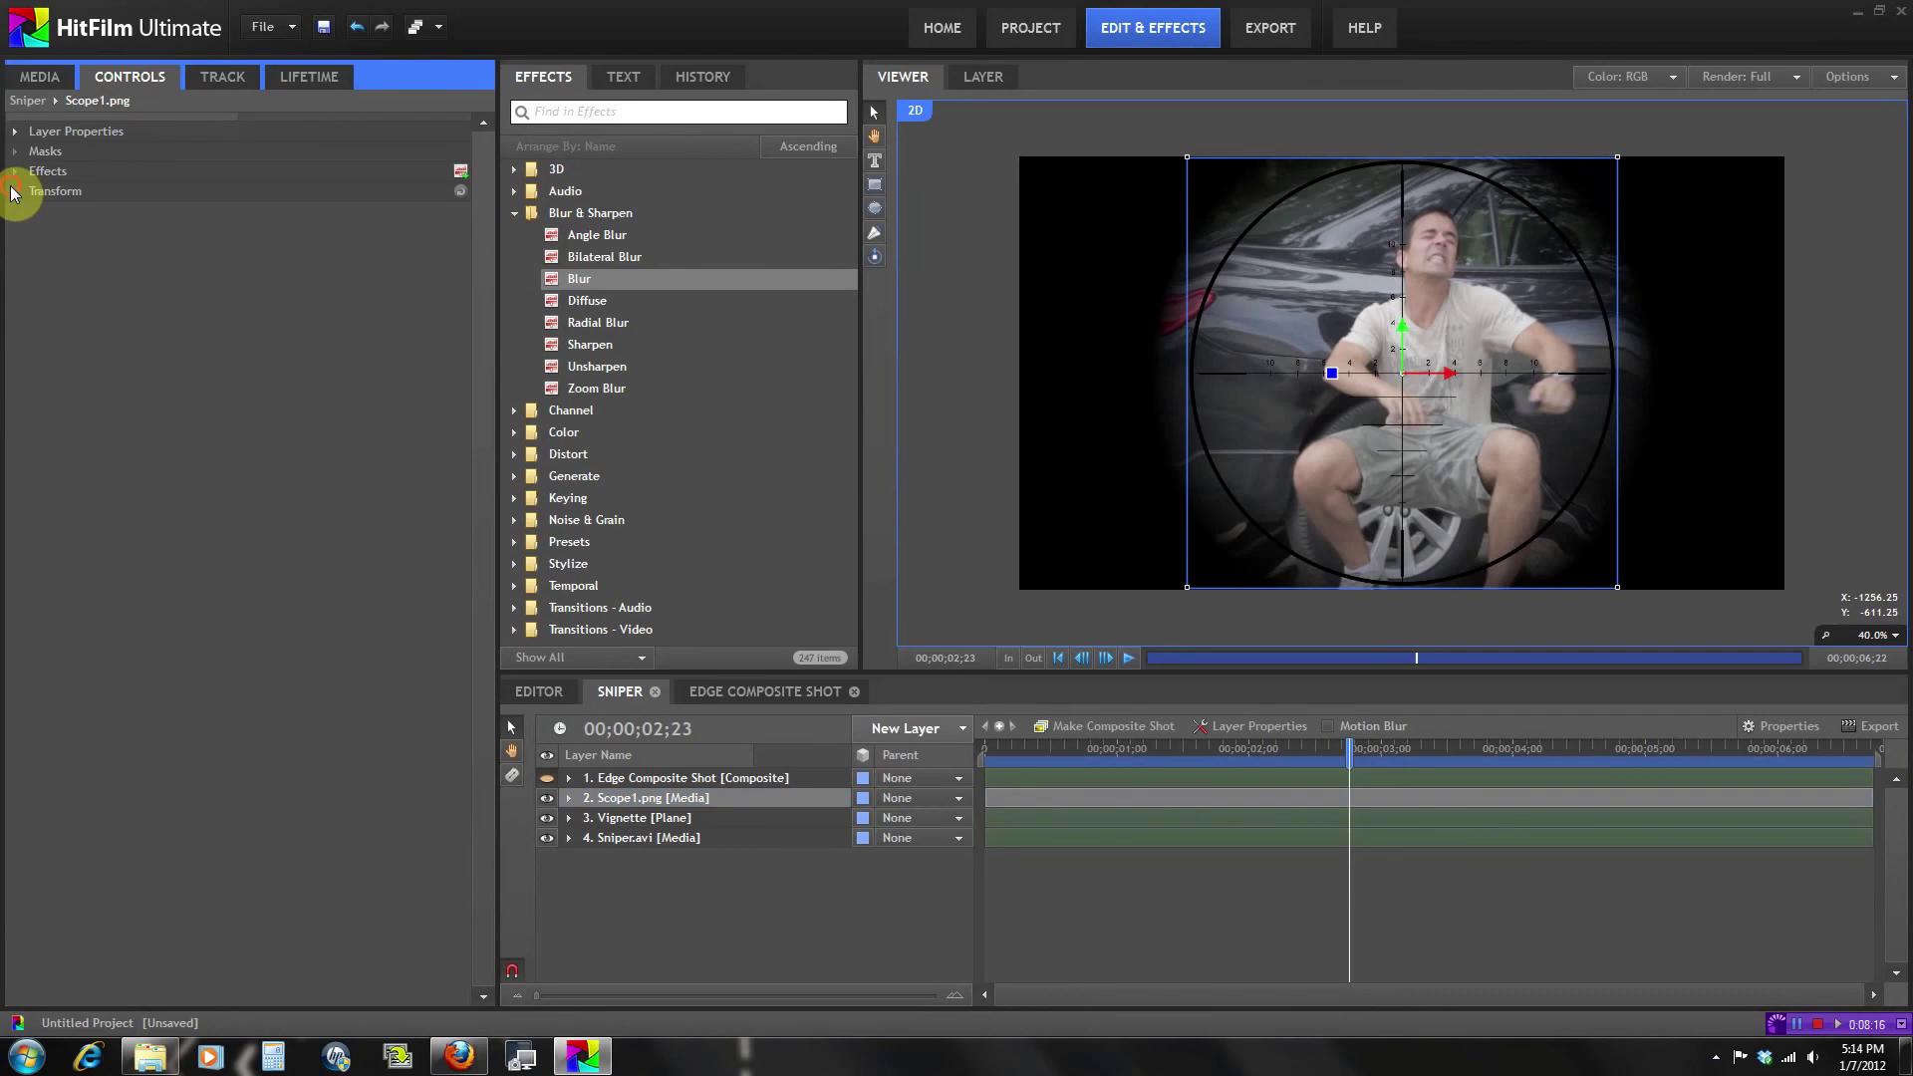
click(14, 192)
drag(448, 271, 470, 270)
click(950, 506)
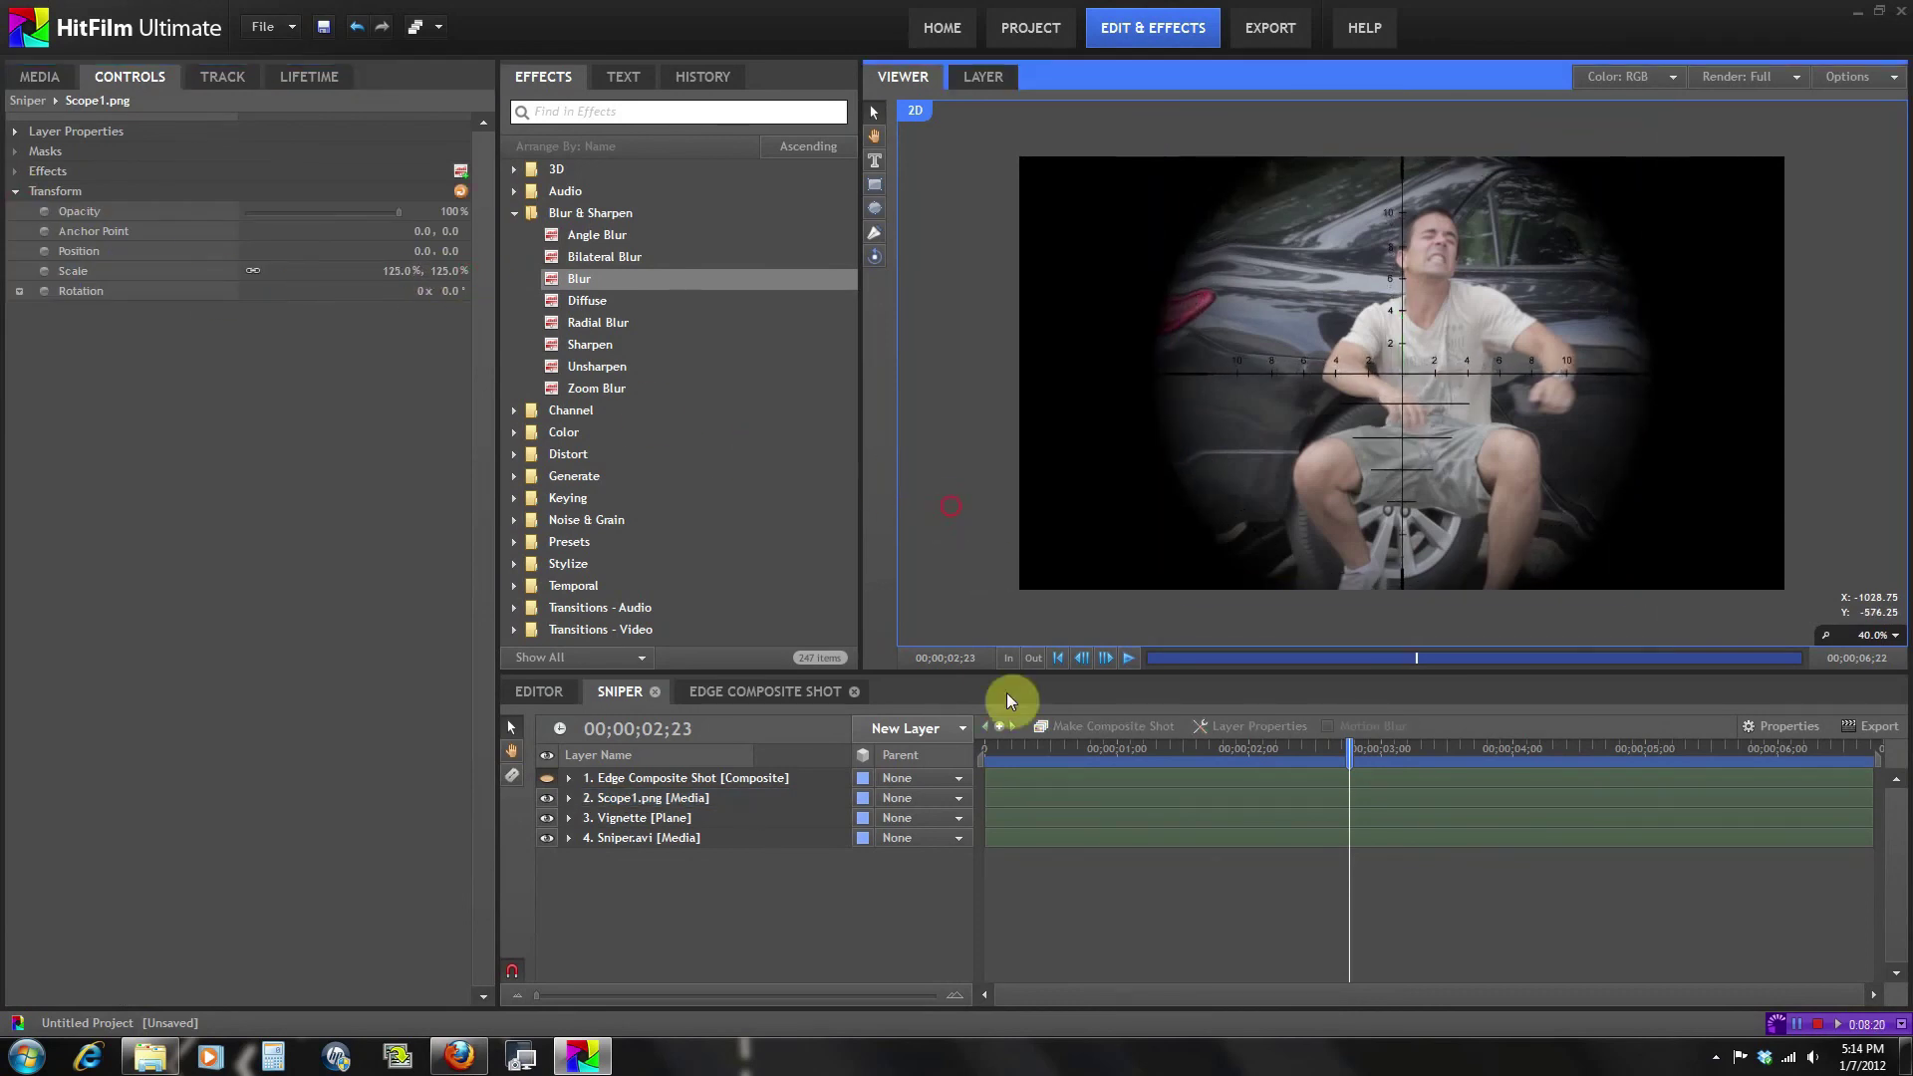
drag(1003, 752, 1251, 778)
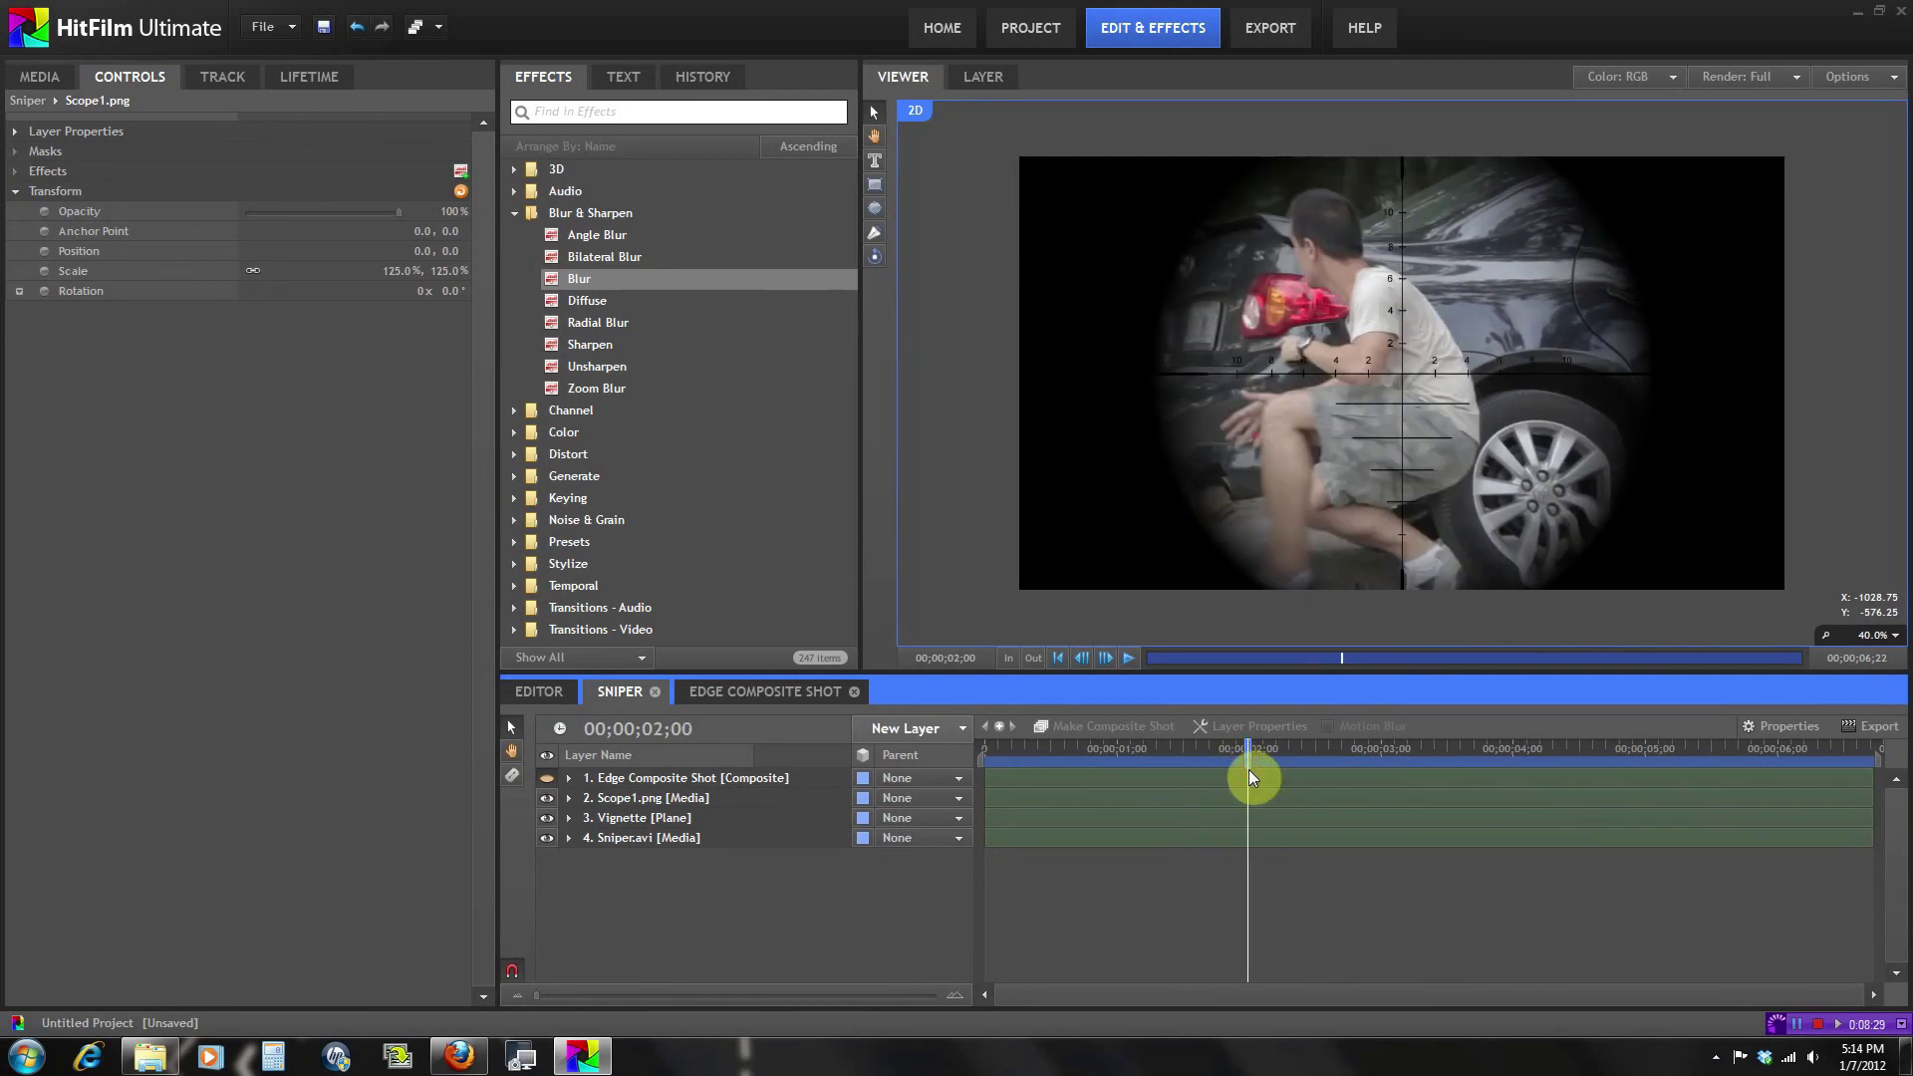
Add a new Grade layer to the top of the Sniper composite.
click(514, 213)
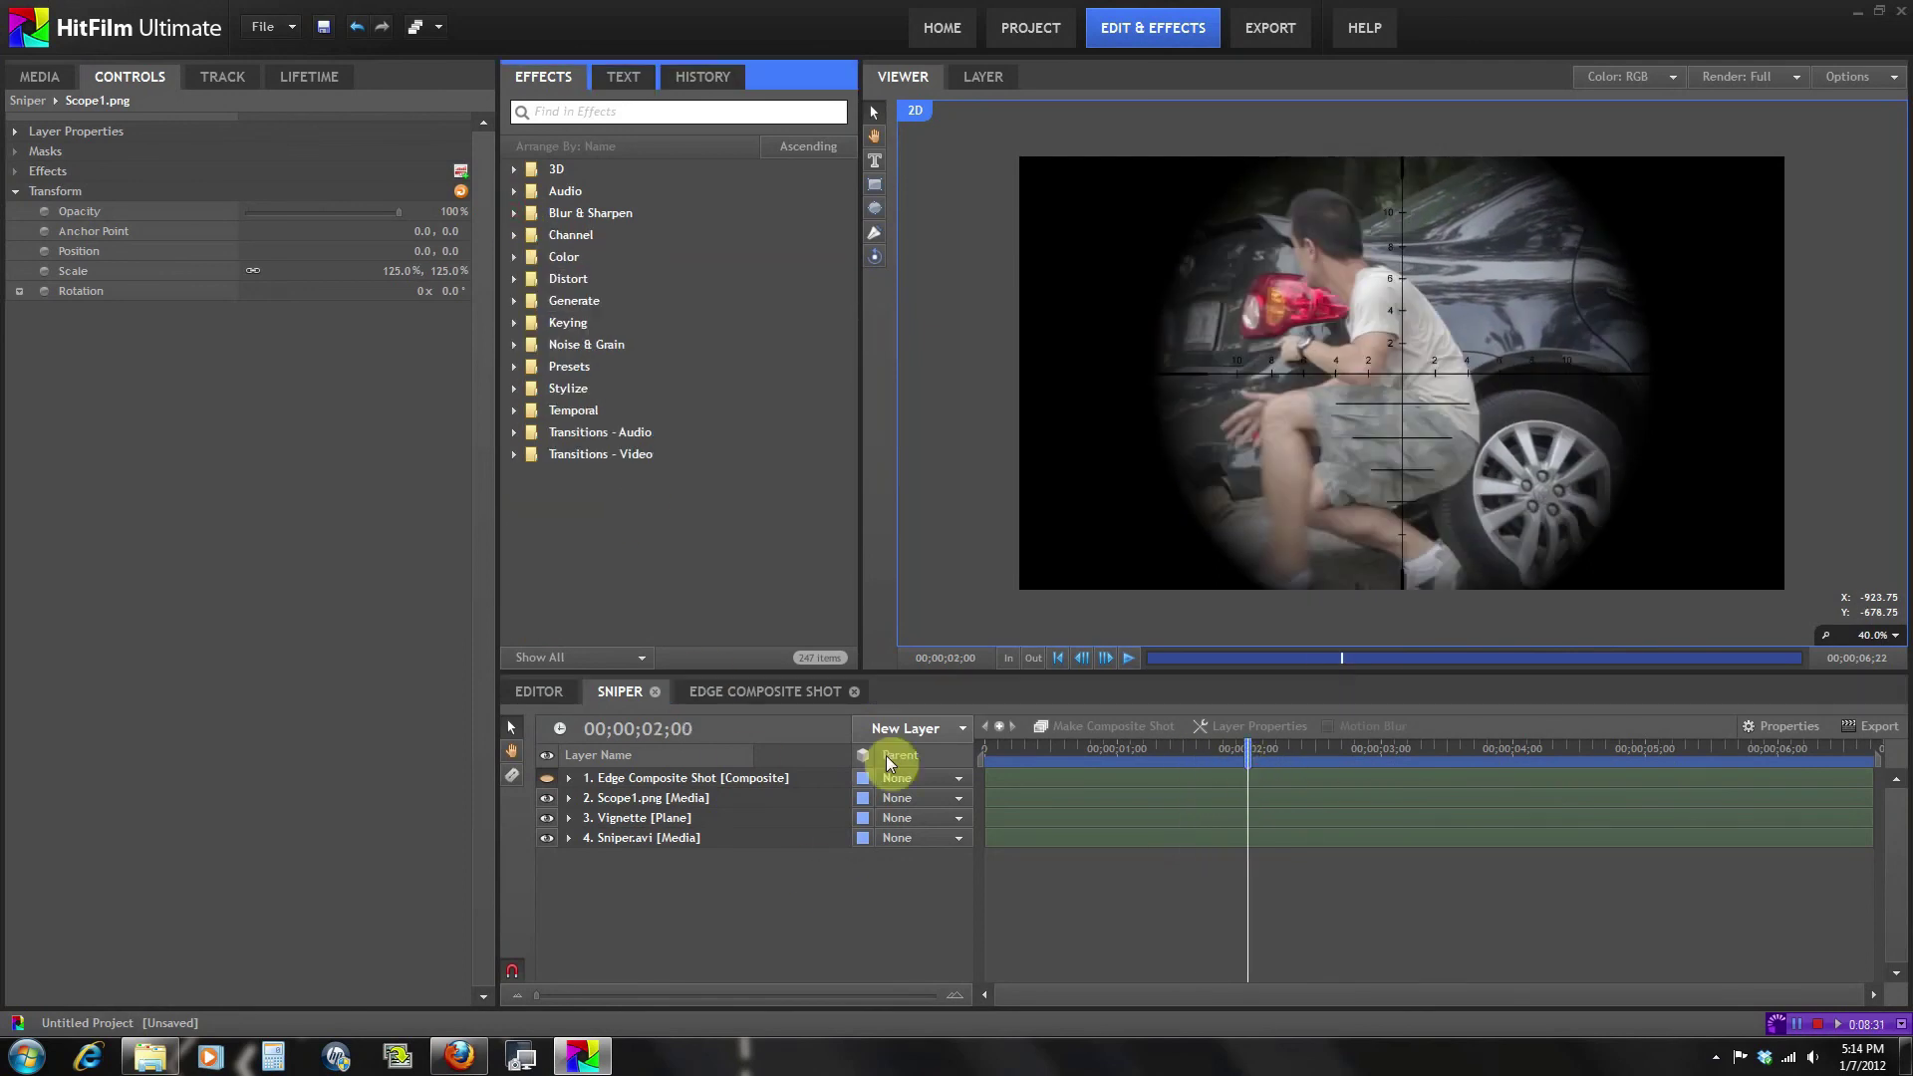
click(907, 729)
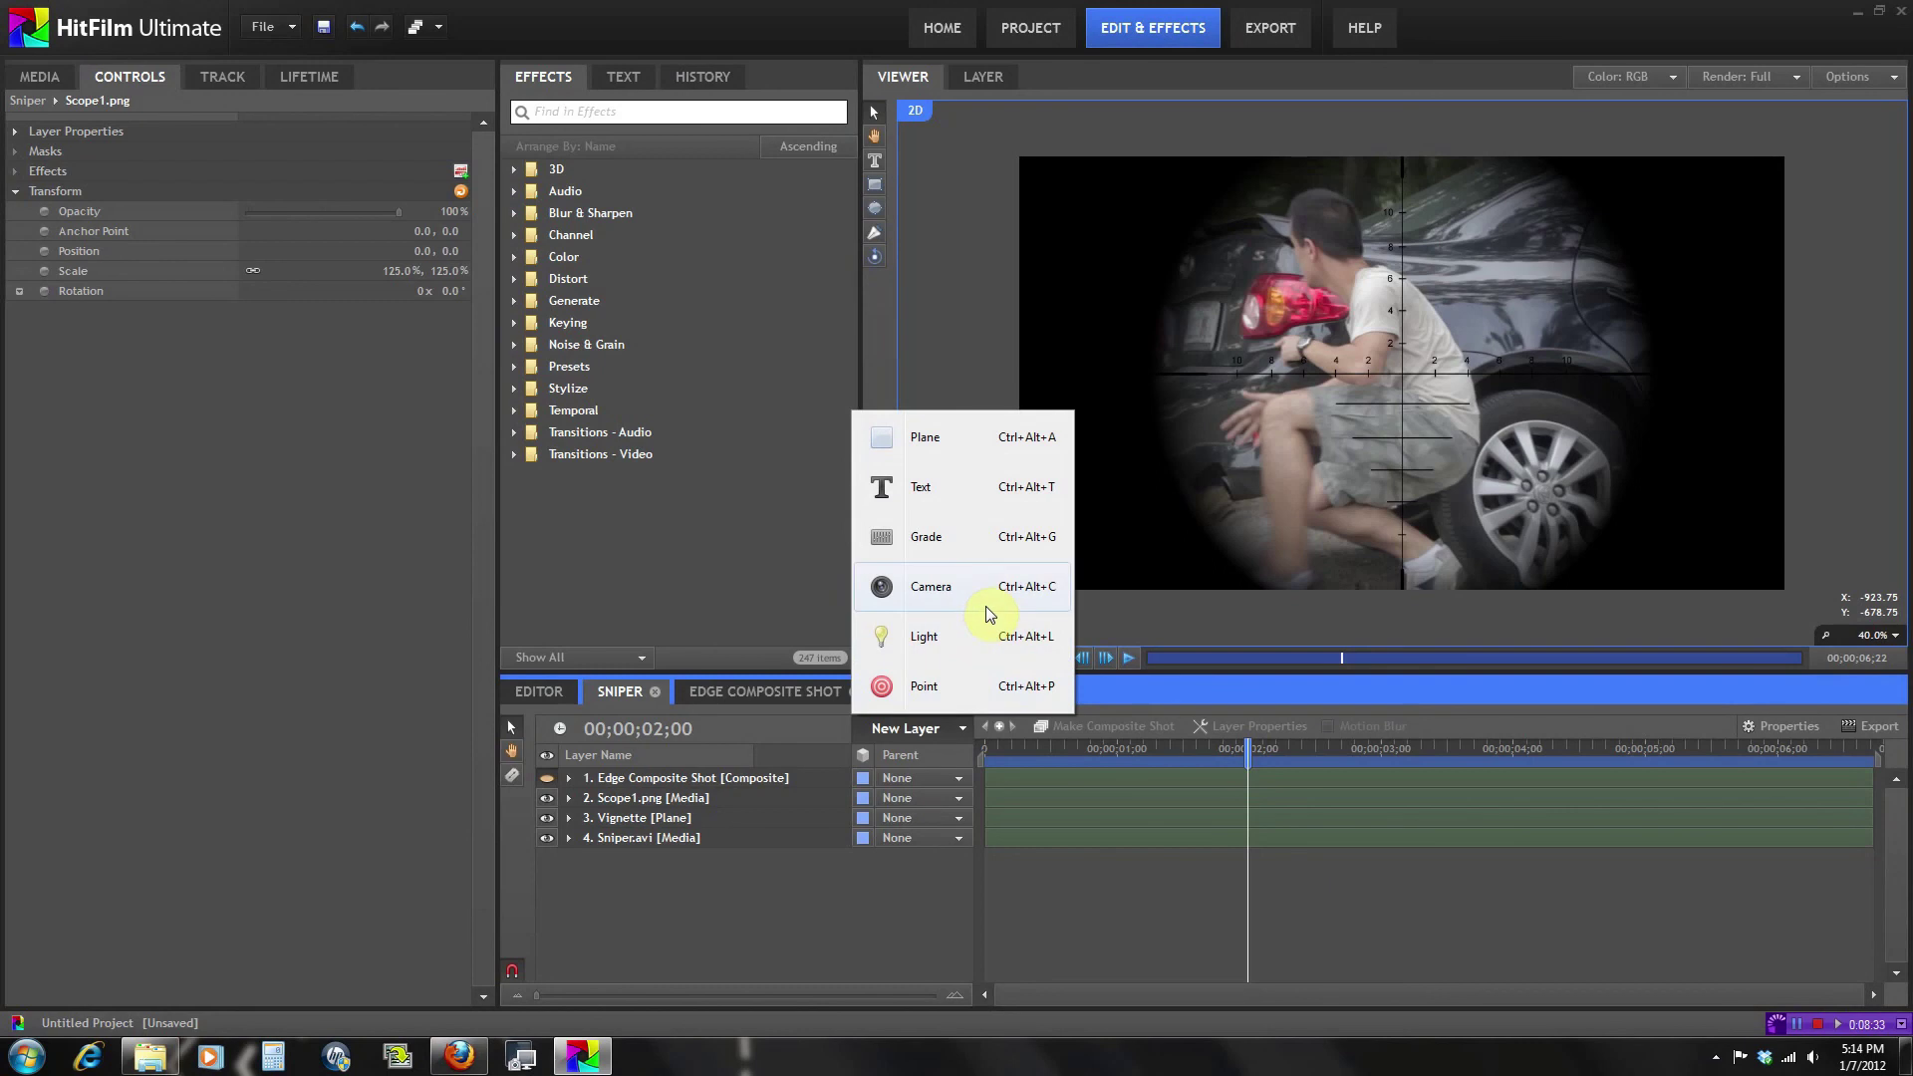
click(974, 536)
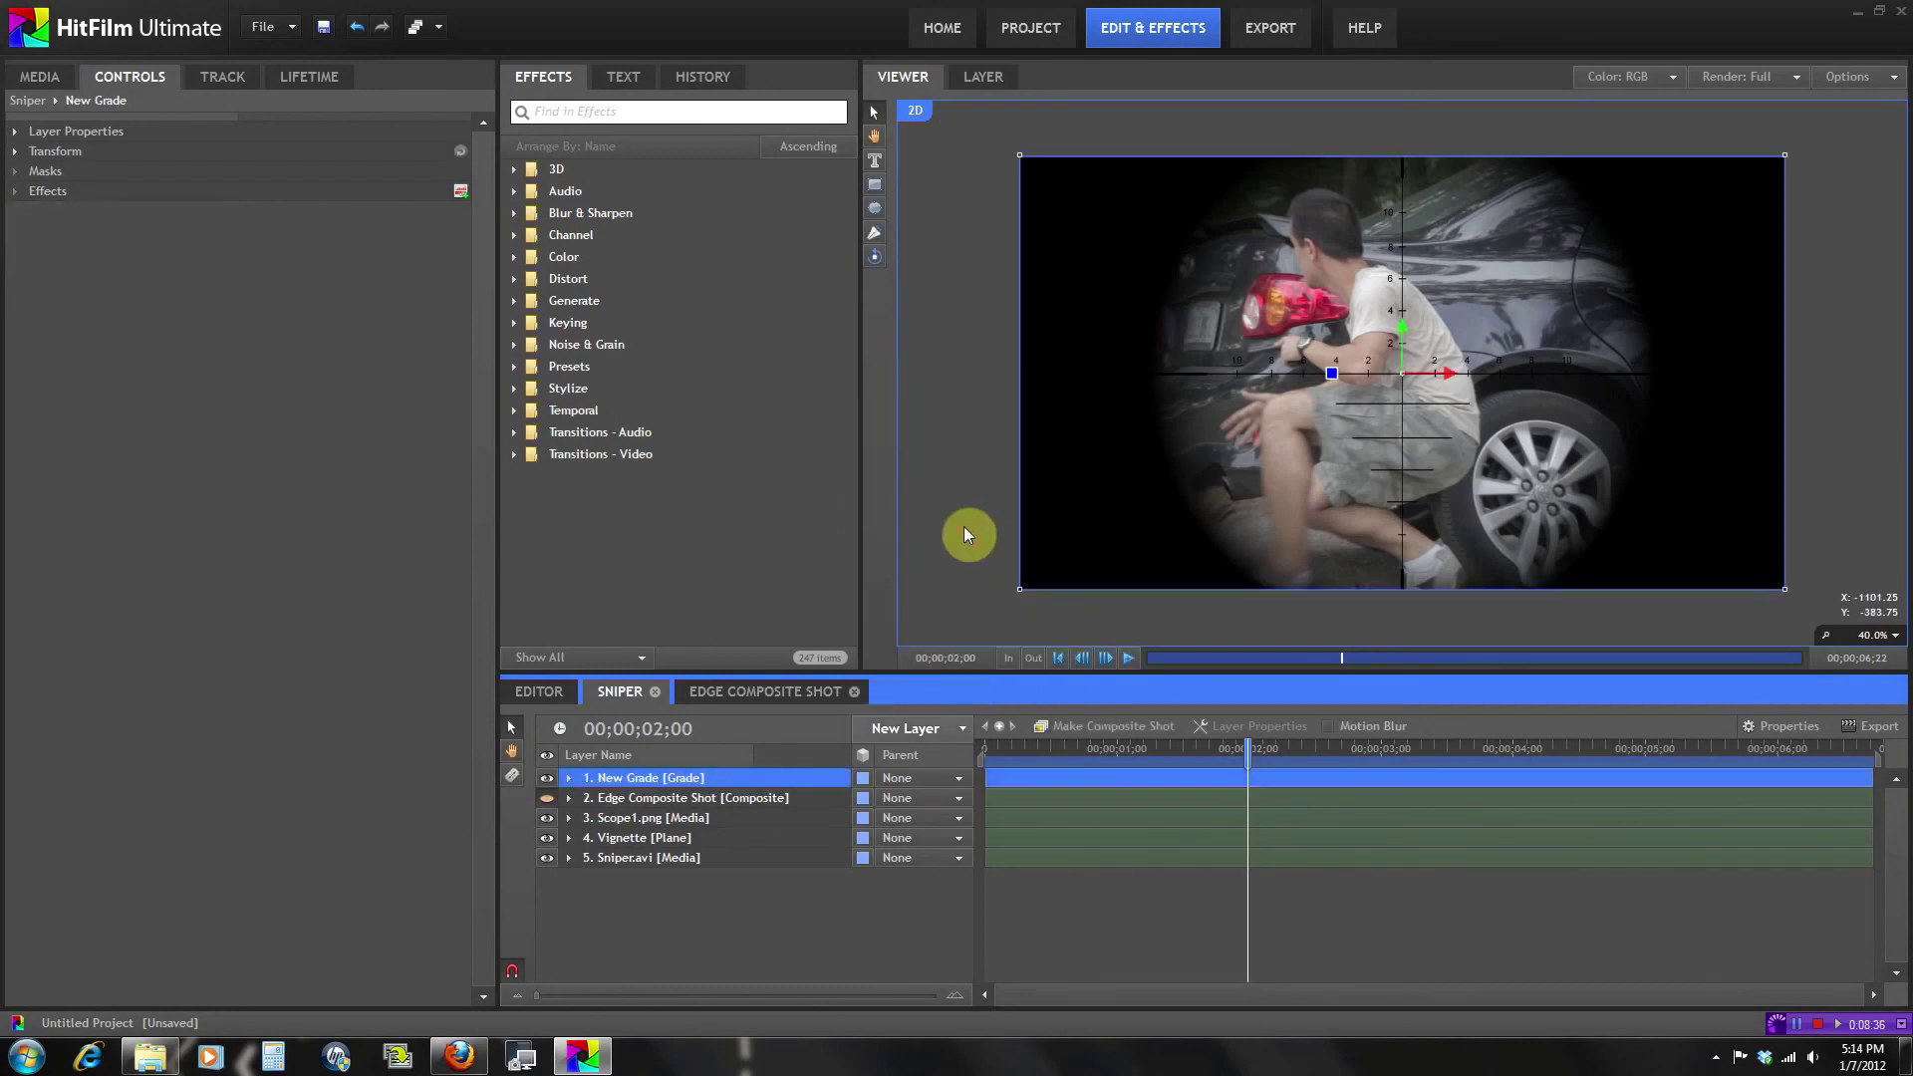
Apply the RodyPolis Color 'Transformers' preset to the New Grade layer.
click(514, 366)
scroll(517, 377, down, 2)
scroll(518, 377, down, 1)
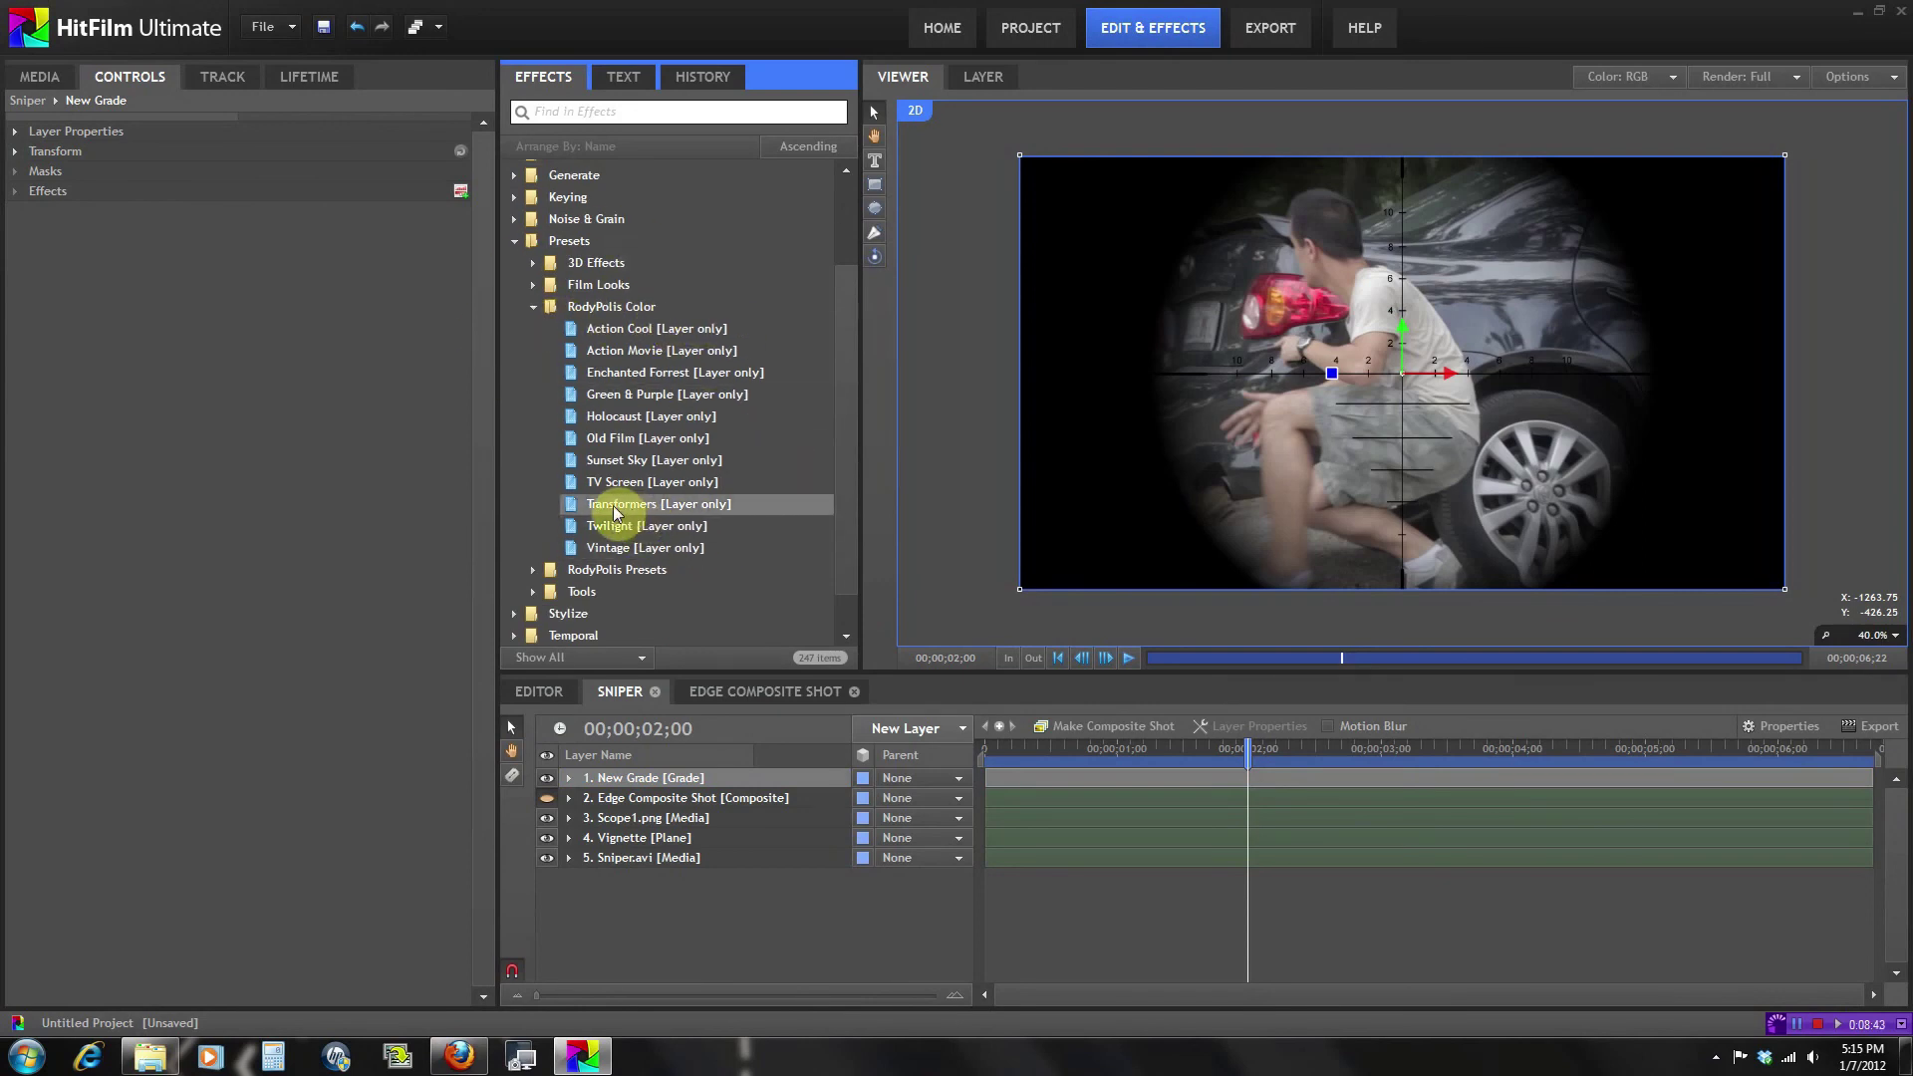
drag(653, 511, 686, 782)
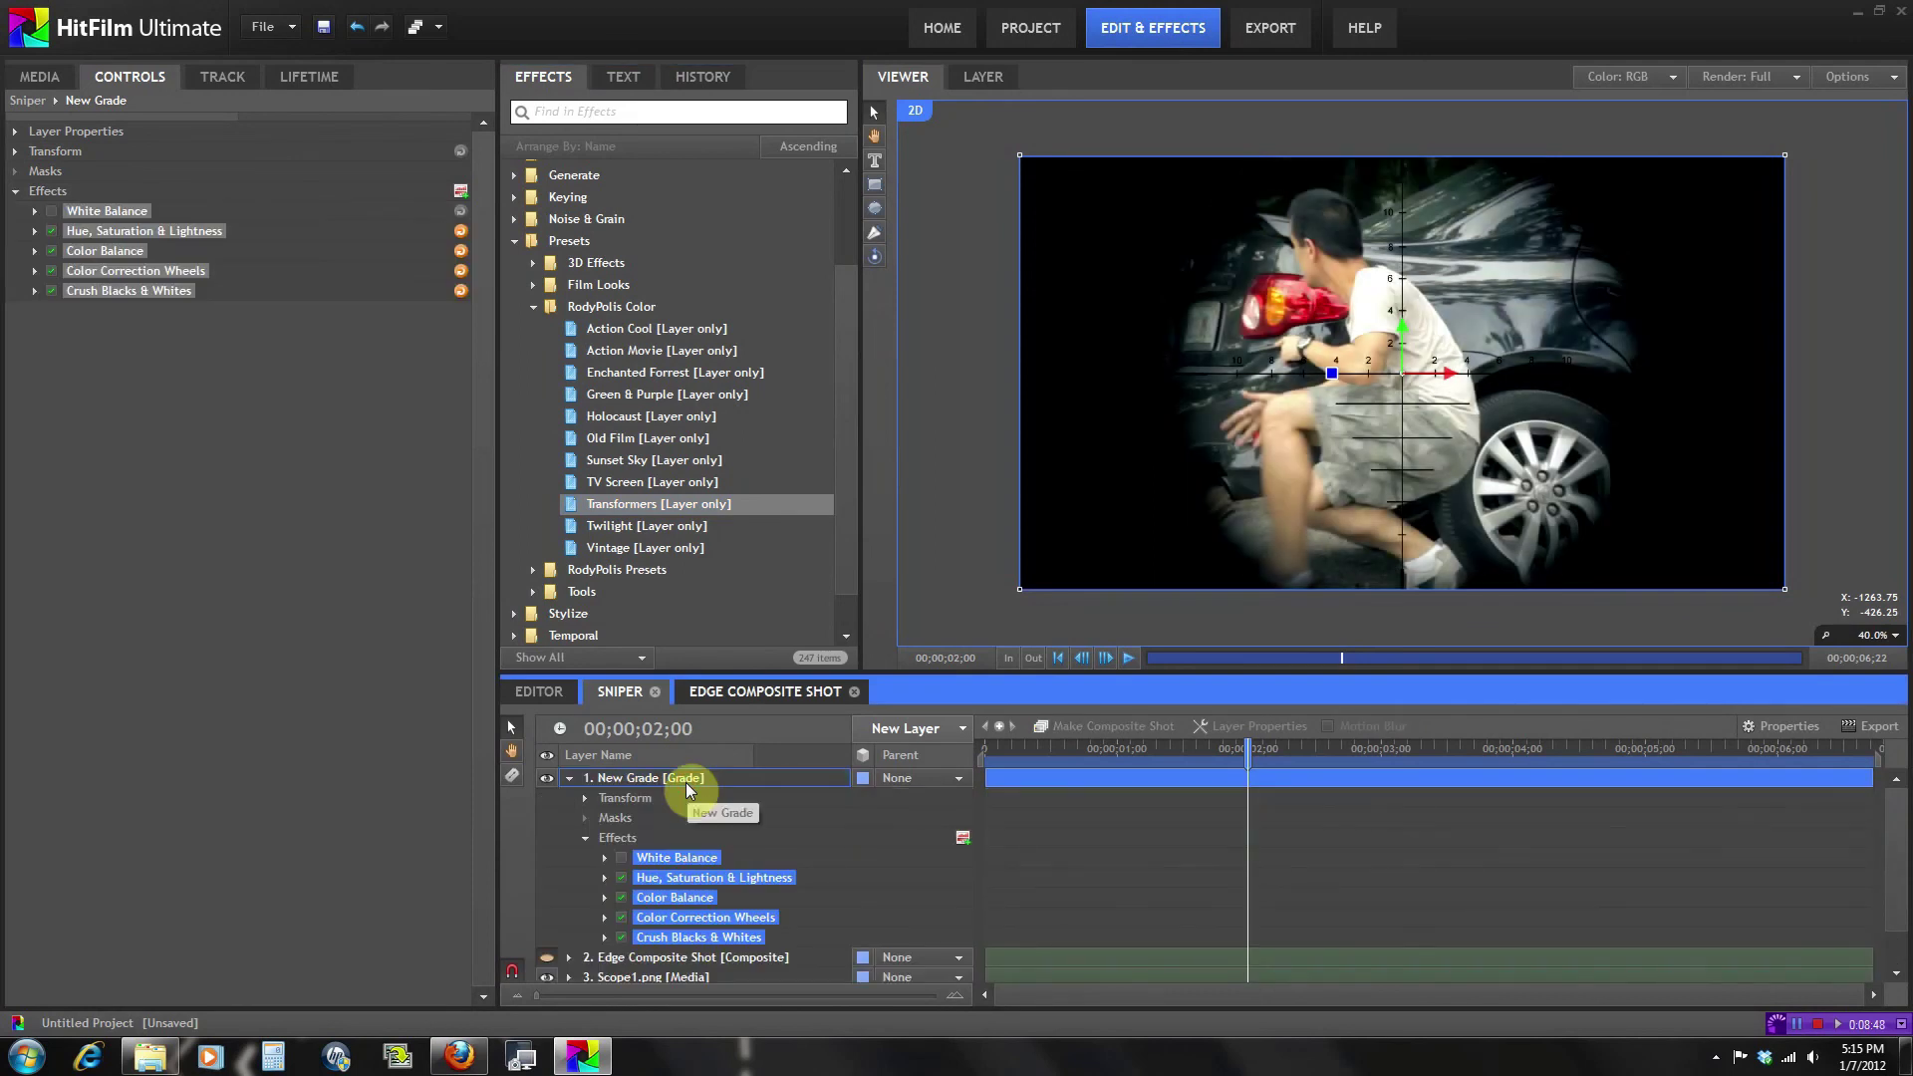